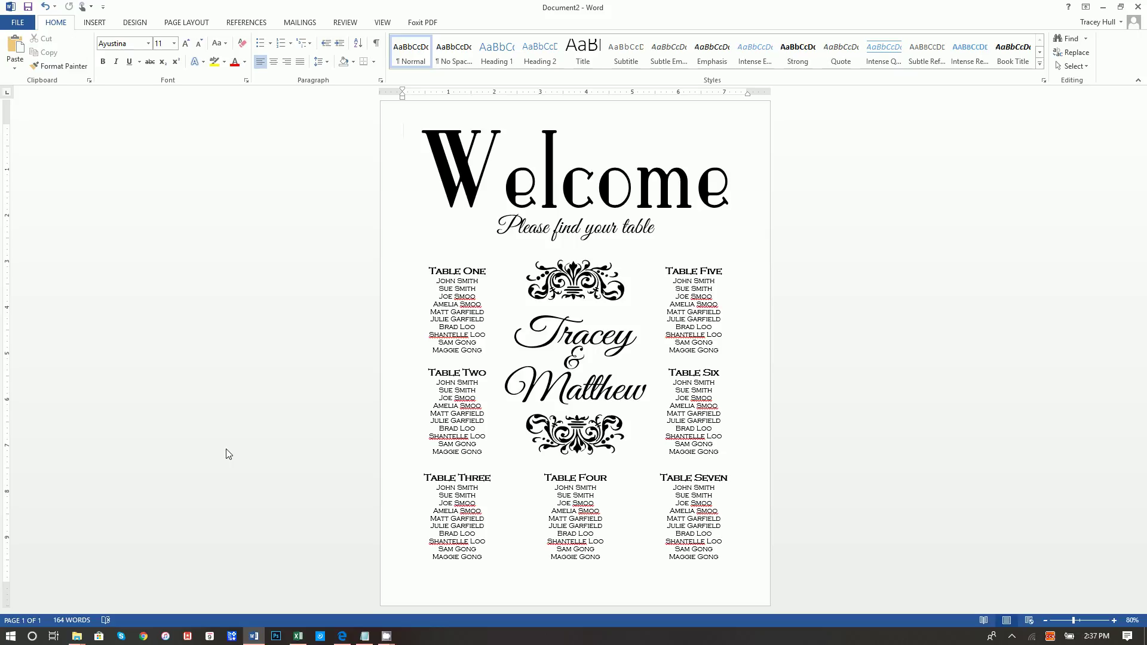
# Watch the tutorial video in the browser, then return to the Welcome seating-chart document.
pyautogui.click(342, 637)
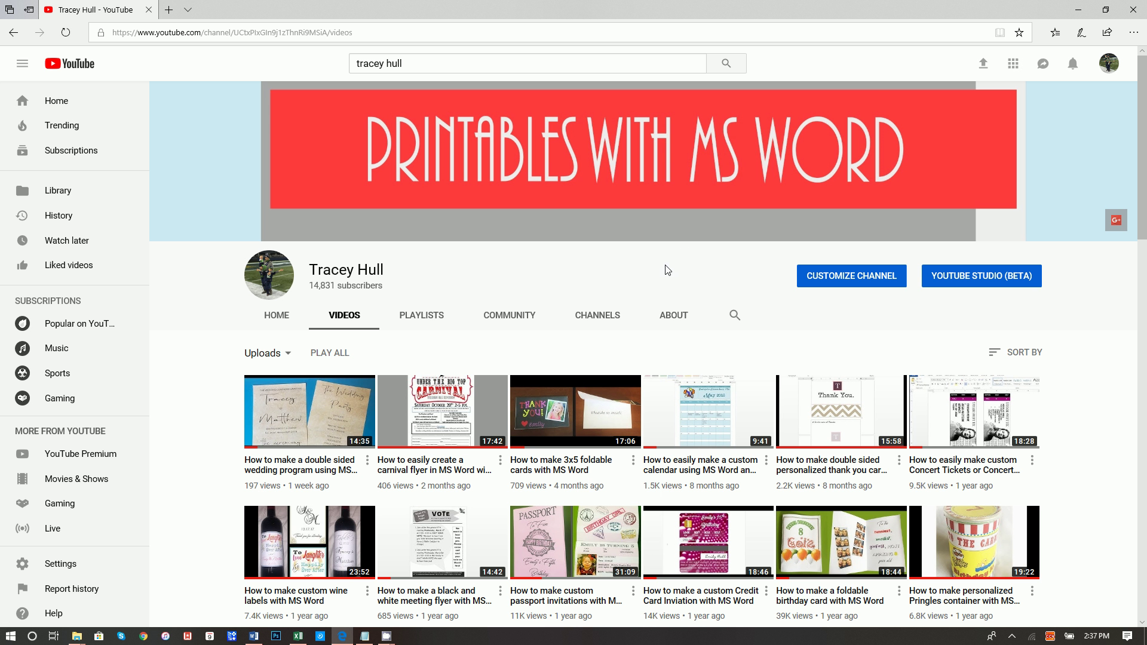
pyautogui.scroll(-7, 604, 257)
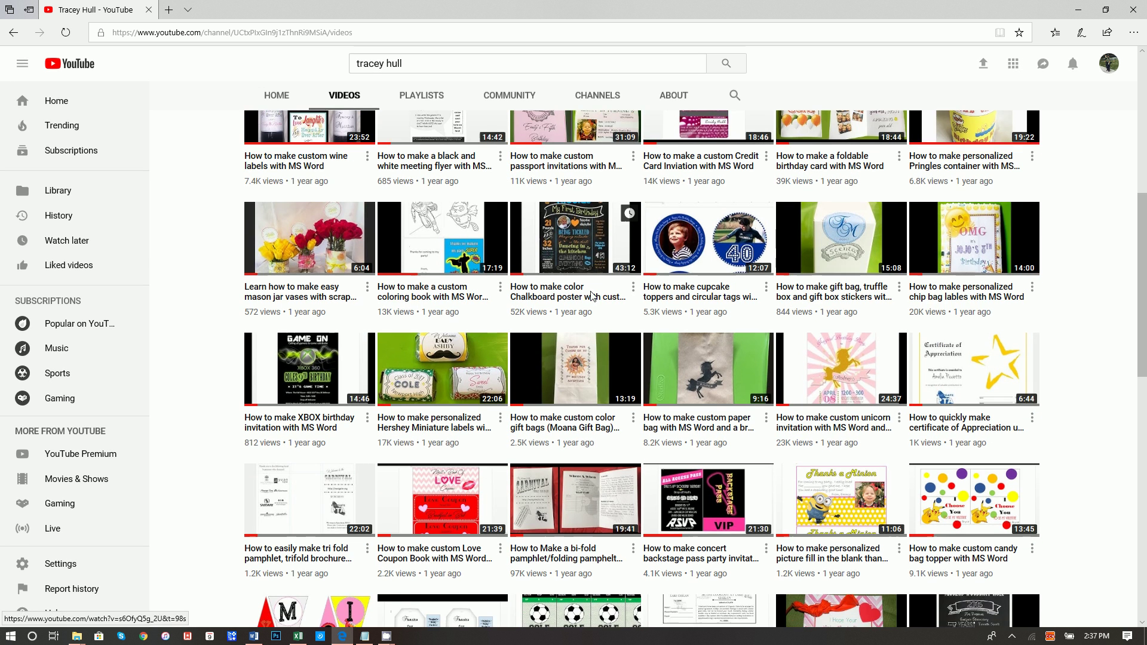
pyautogui.scroll(-3, 595, 298)
pyautogui.scroll(7, 627, 308)
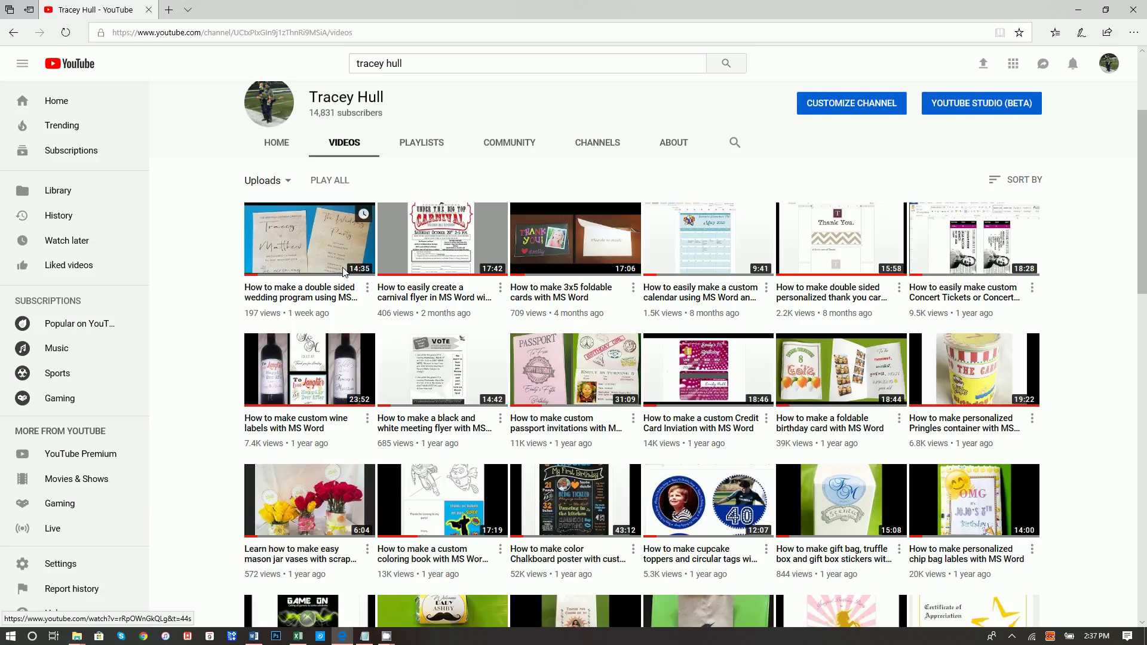
pyautogui.scroll(-7, 779, 443)
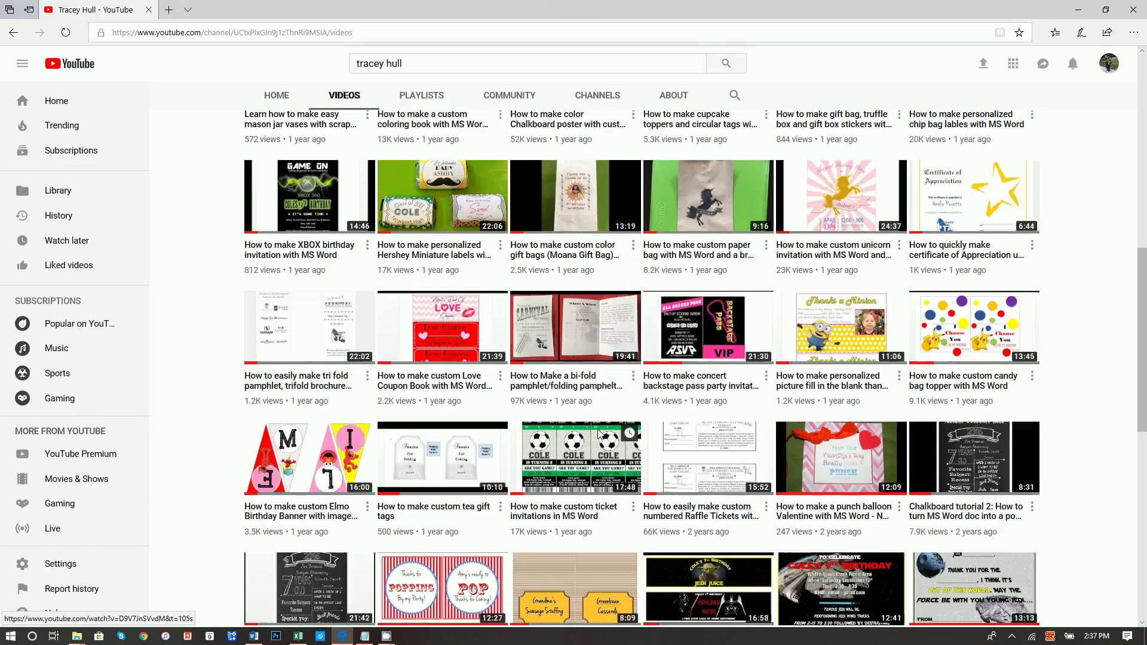
pyautogui.scroll(-3, 779, 444)
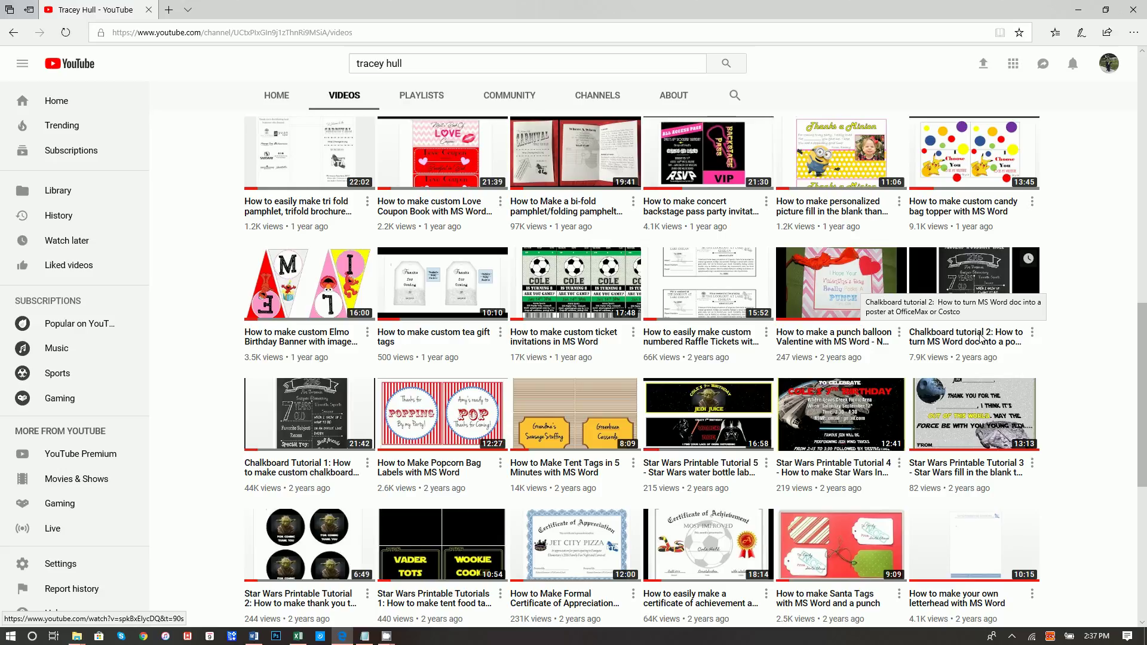
pyautogui.scroll(-2, 968, 332)
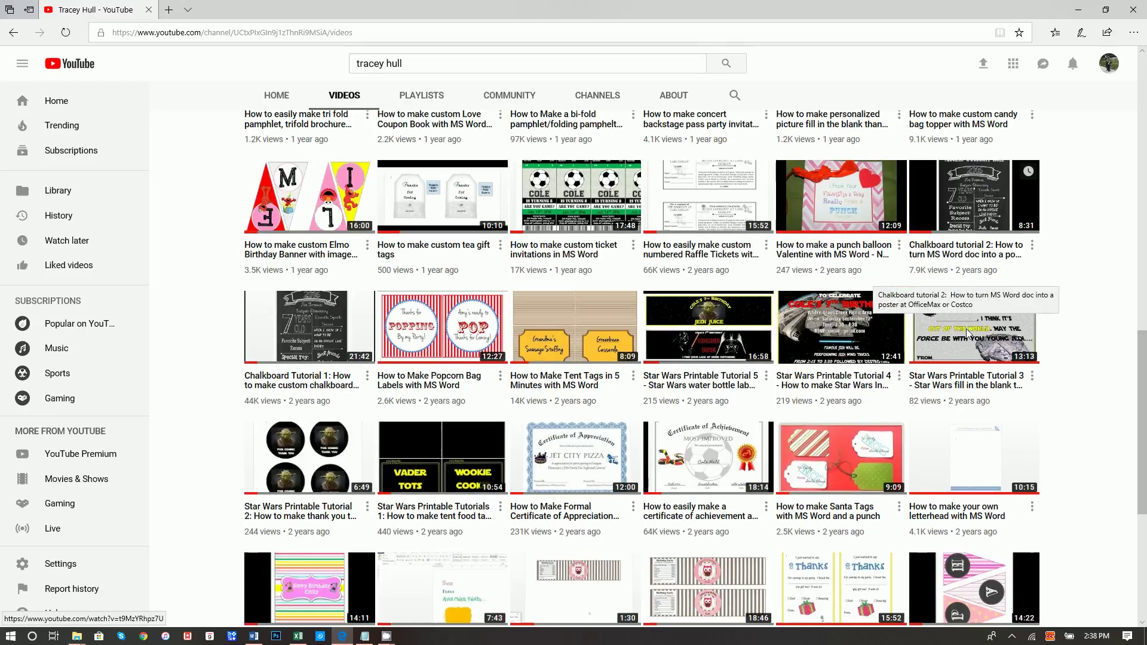
pyautogui.scroll(-5, 968, 332)
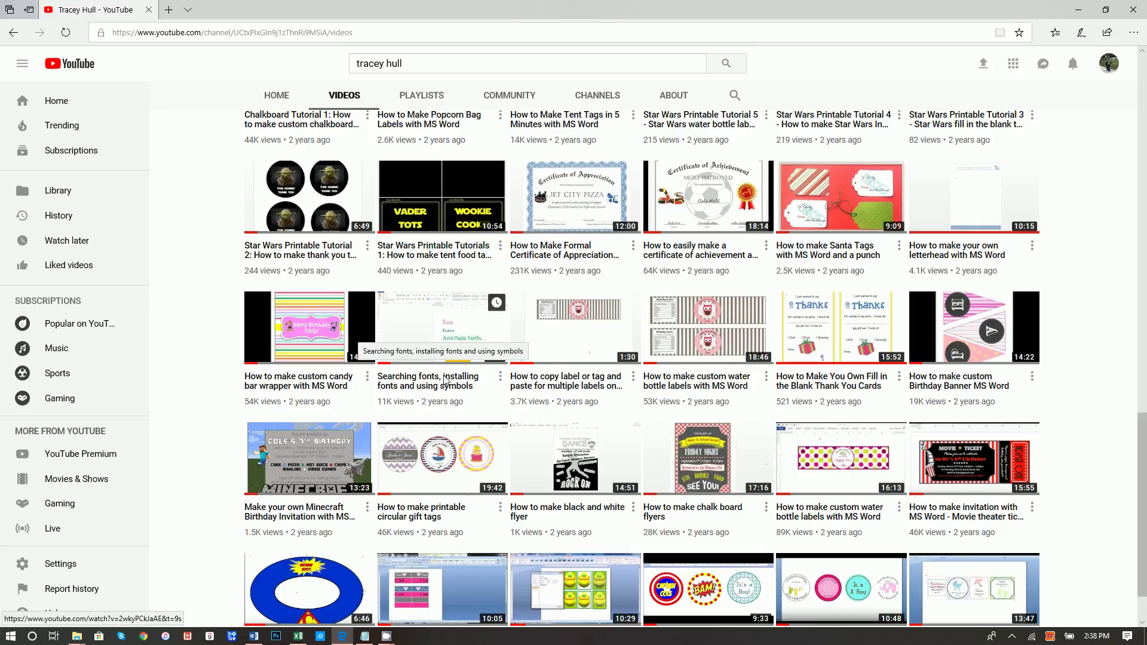
pyautogui.scroll(15, 446, 380)
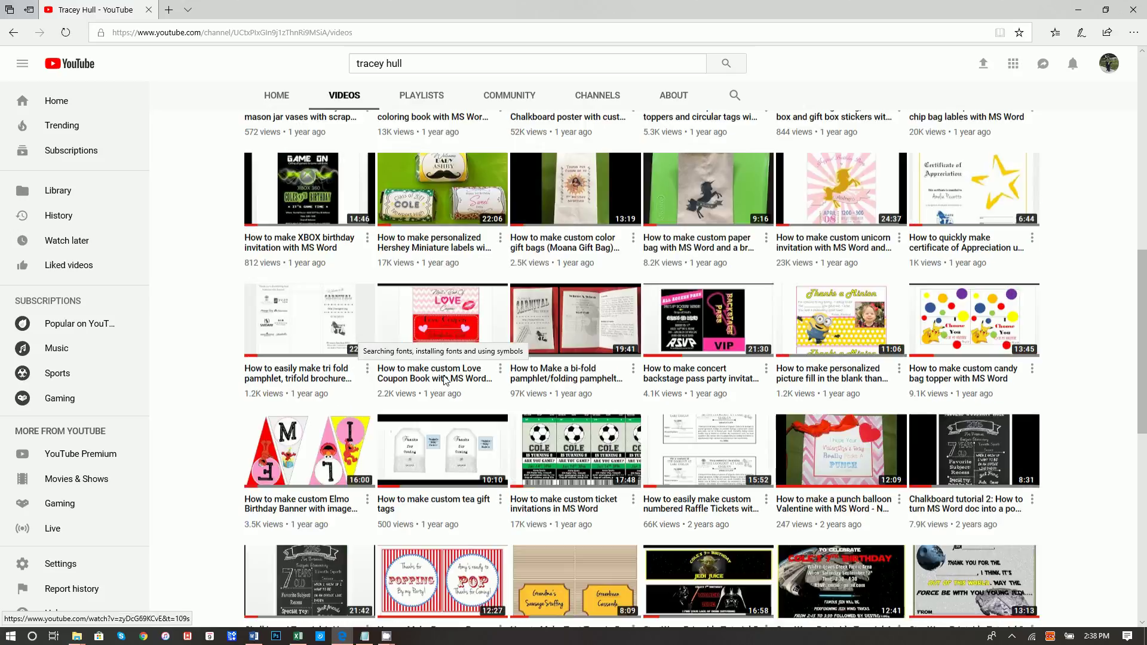
pyautogui.scroll(1, 445, 379)
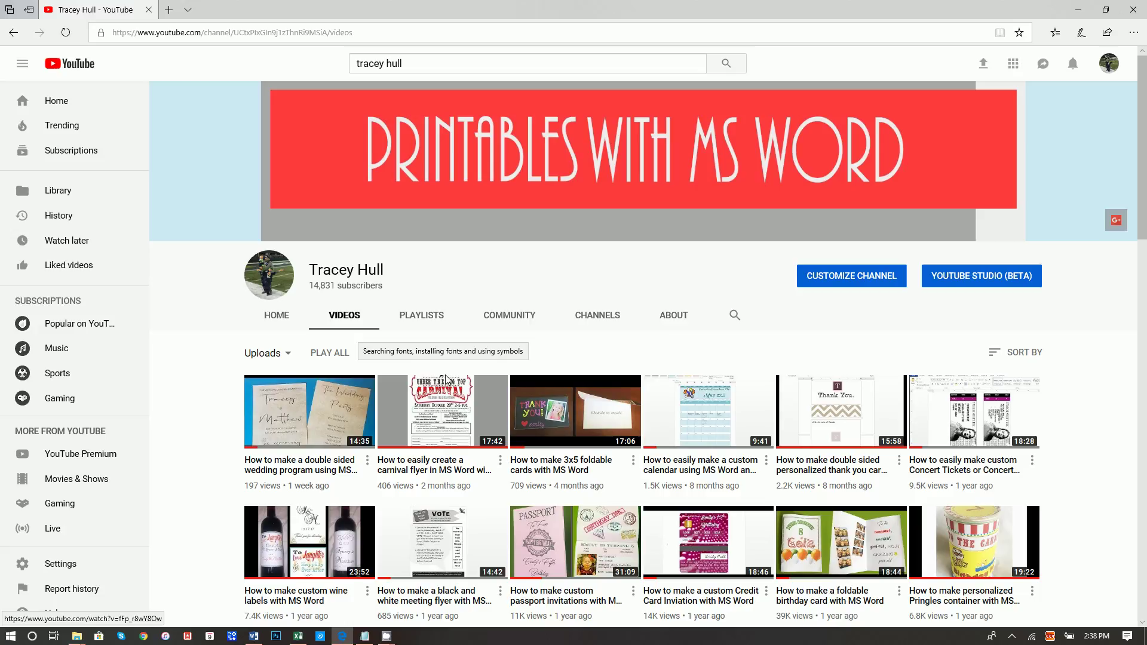
pyautogui.click(254, 637)
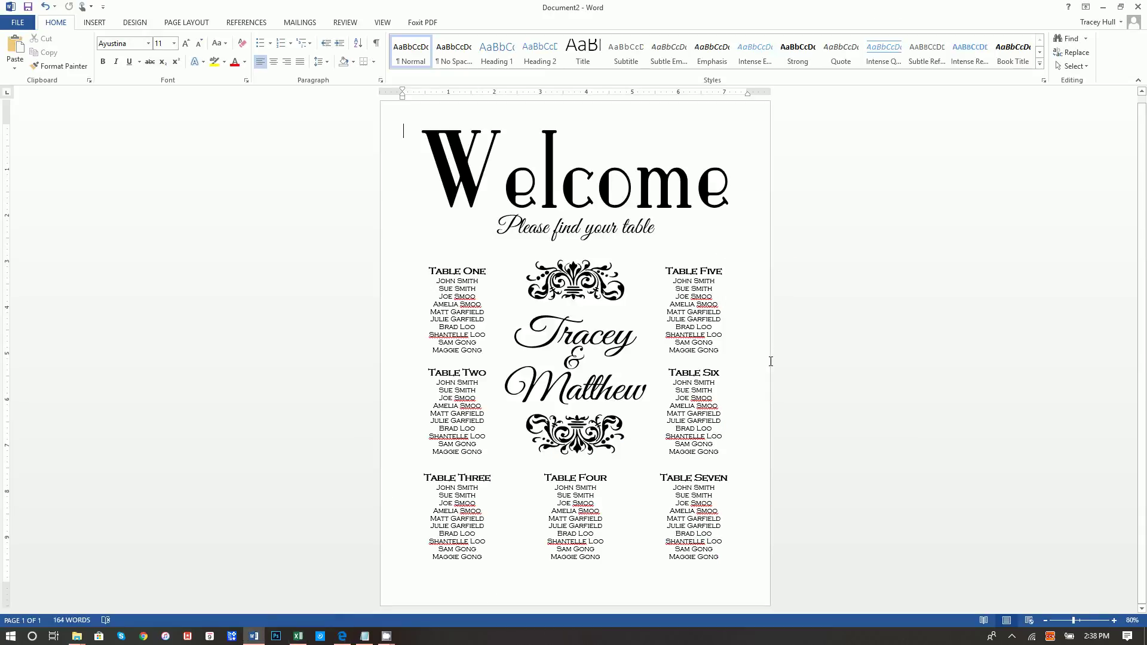
# Create a blank document (Document3) and apply Narrow 0.5" margins.
pyautogui.click(20, 23)
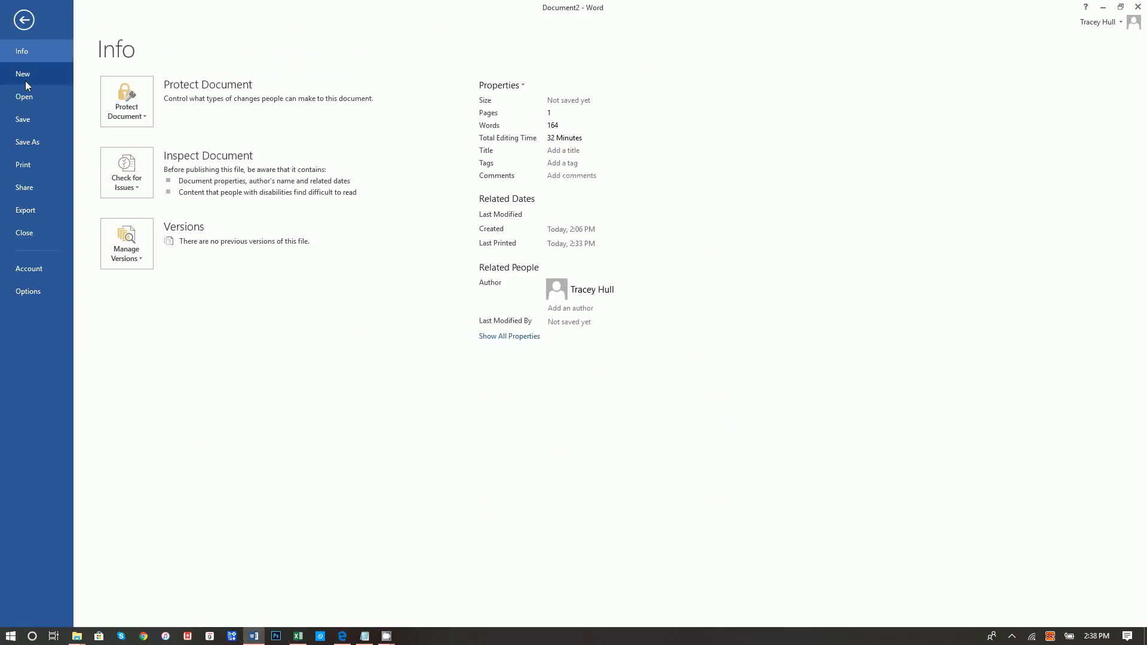
pyautogui.click(24, 73)
pyautogui.click(121, 188)
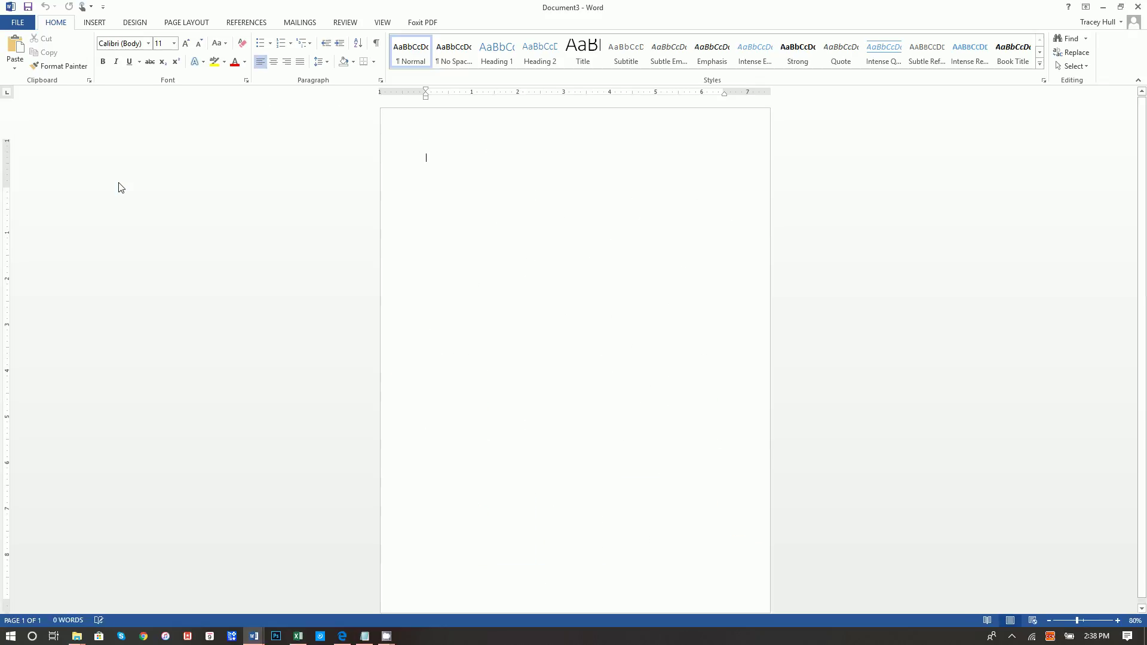
pyautogui.click(197, 24)
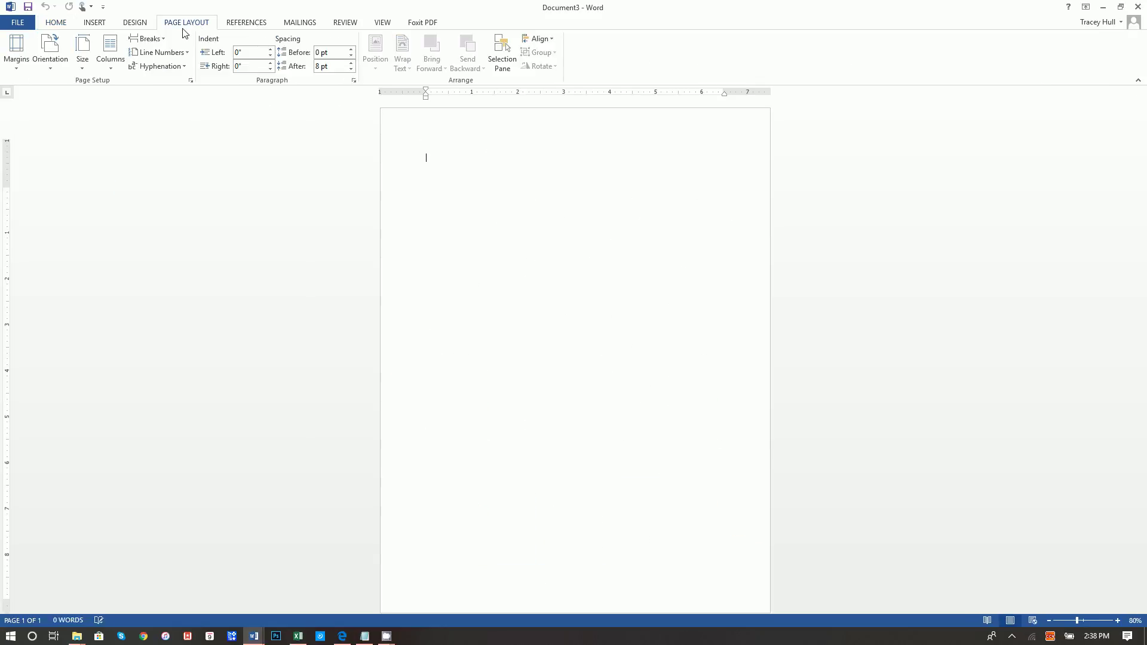
pyautogui.click(17, 53)
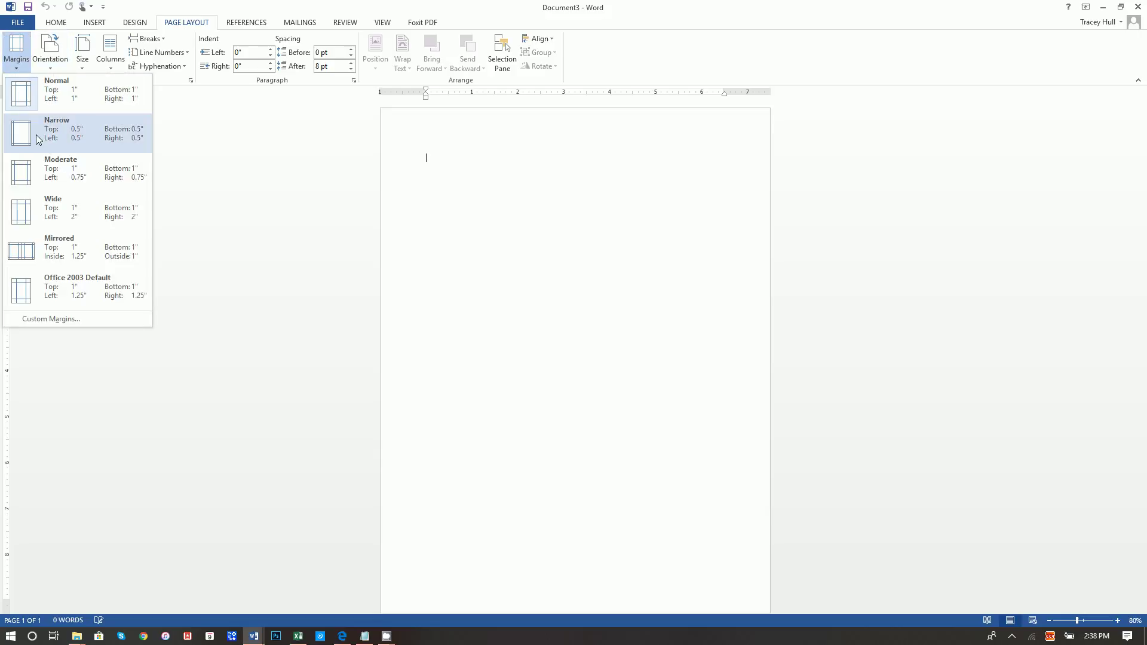
pyautogui.click(36, 137)
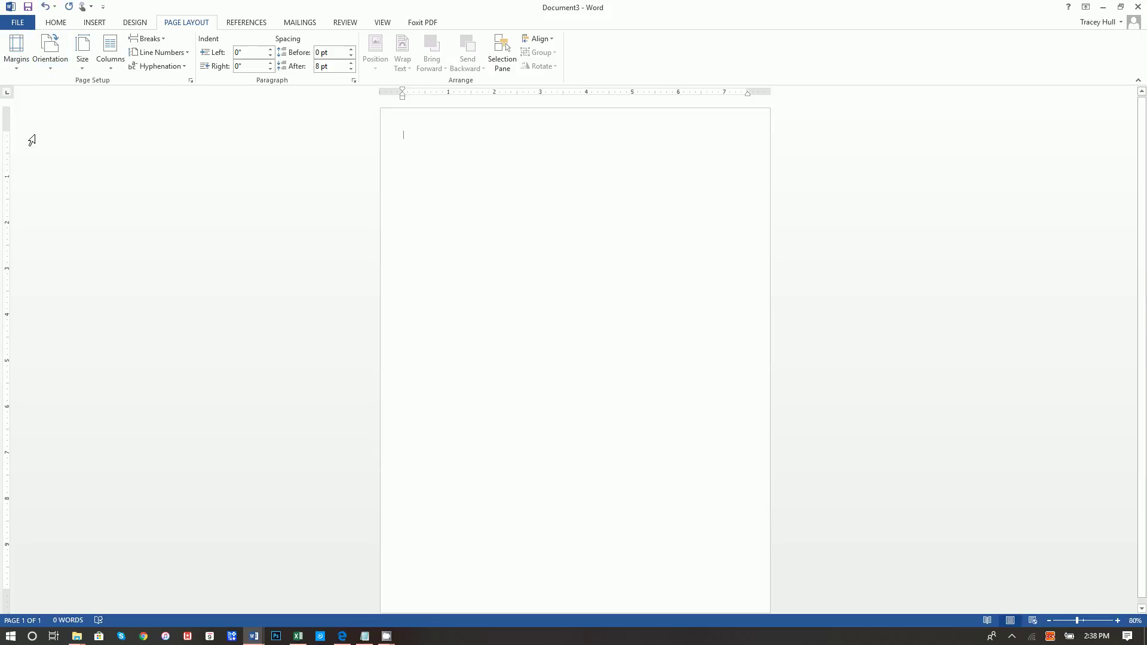
pyautogui.click(86, 23)
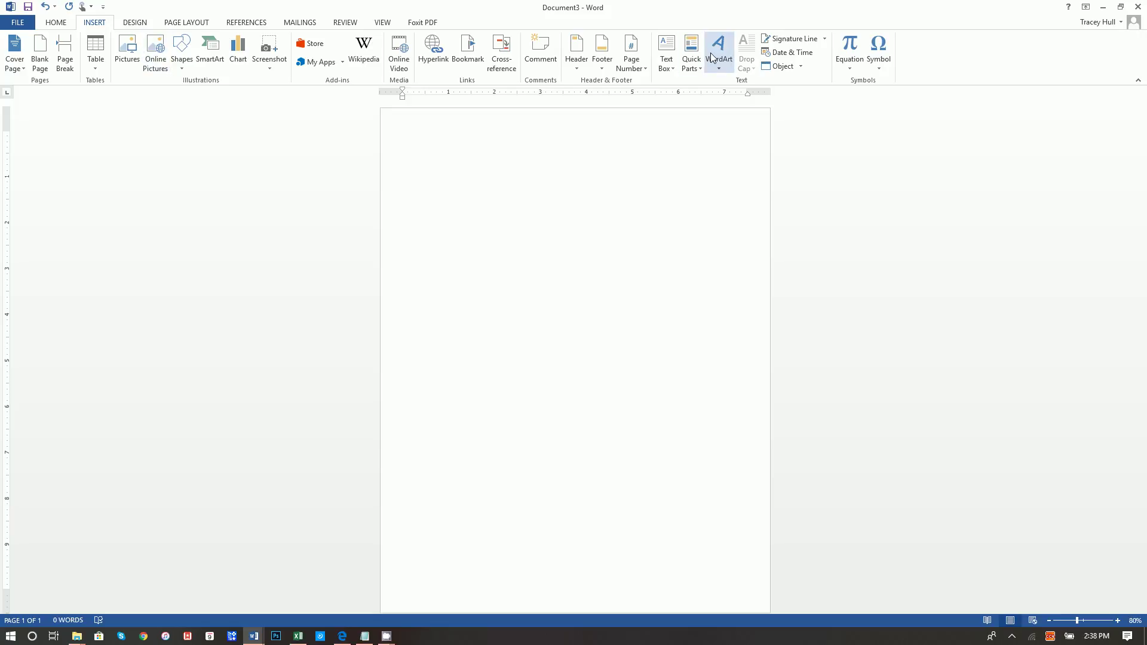
# Draw a 7.39"-wide text box centred across the top of the page and type 'Welcome'.
pyautogui.click(669, 60)
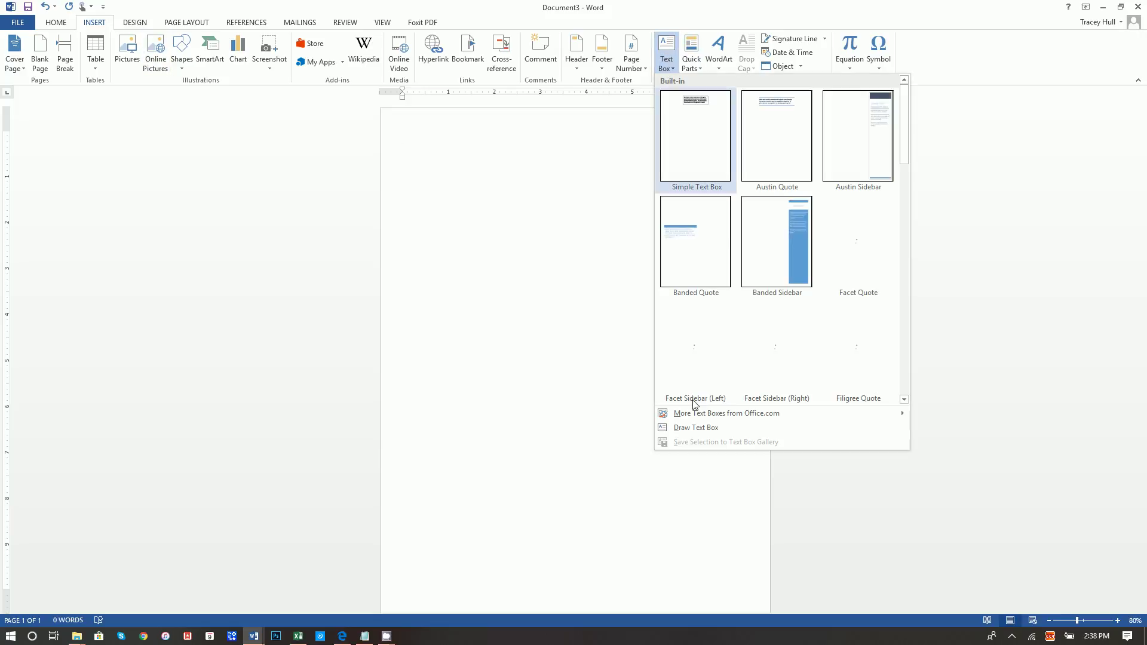
pyautogui.click(696, 434)
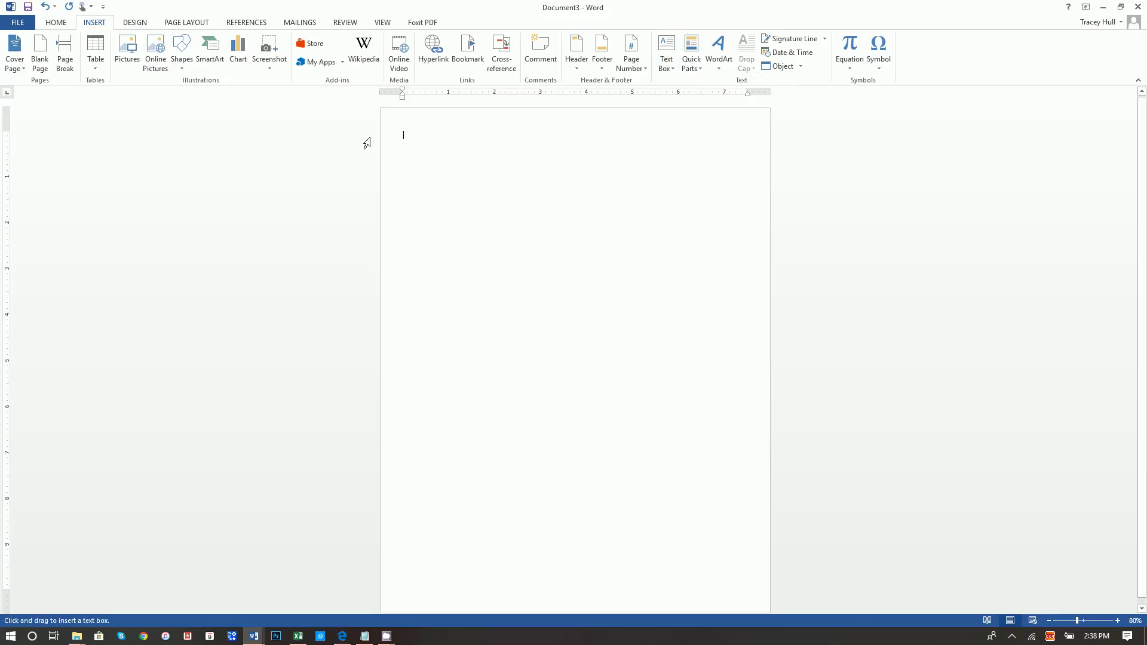
pyautogui.moveTo(405, 130)
pyautogui.mouseDown()
pyautogui.moveTo(446, 156)
pyautogui.moveTo(684, 223)
pyautogui.moveTo(745, 226)
pyautogui.mouseUp()
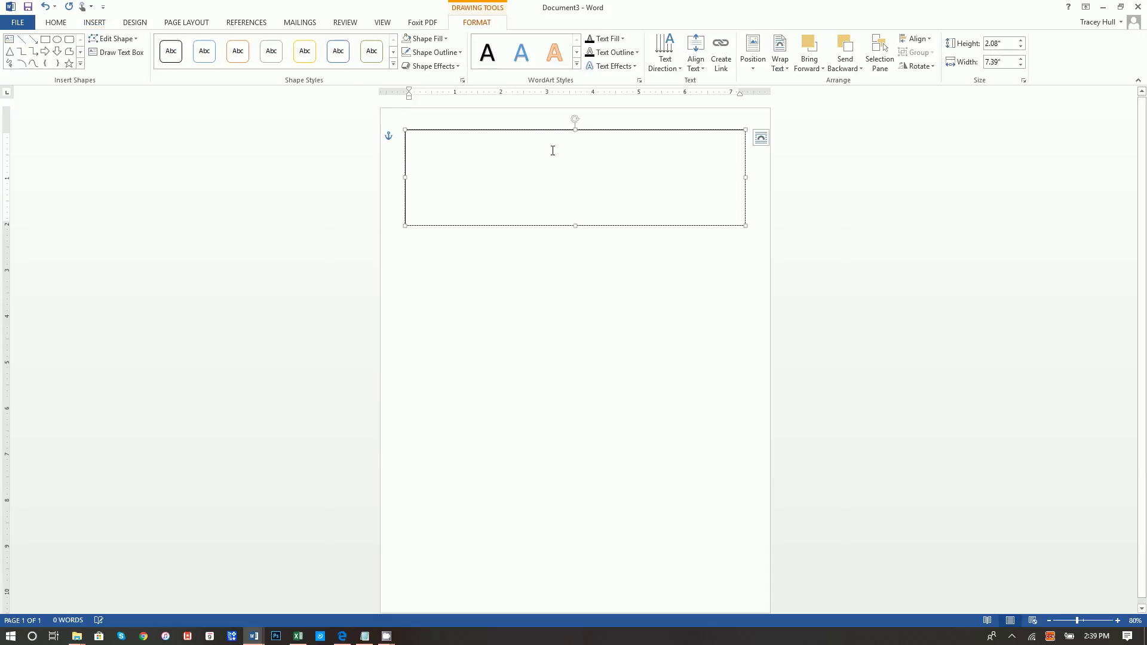
pyautogui.click(554, 130)
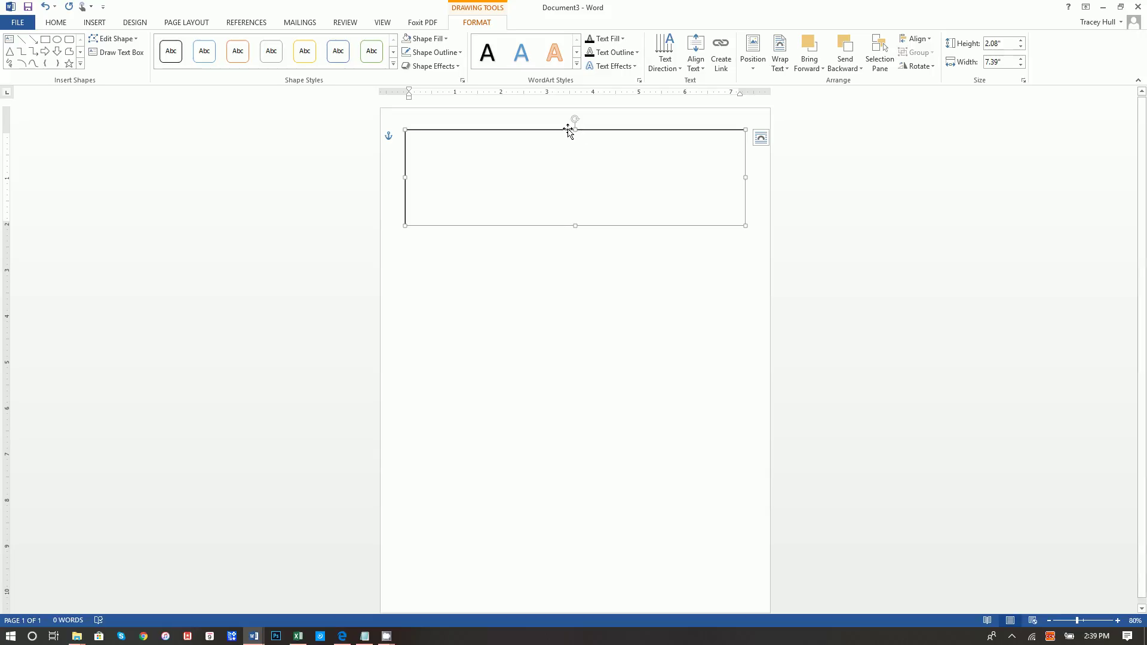
pyautogui.moveTo(568, 130); pyautogui.dragTo(568, 131)
pyautogui.write('Welcome')
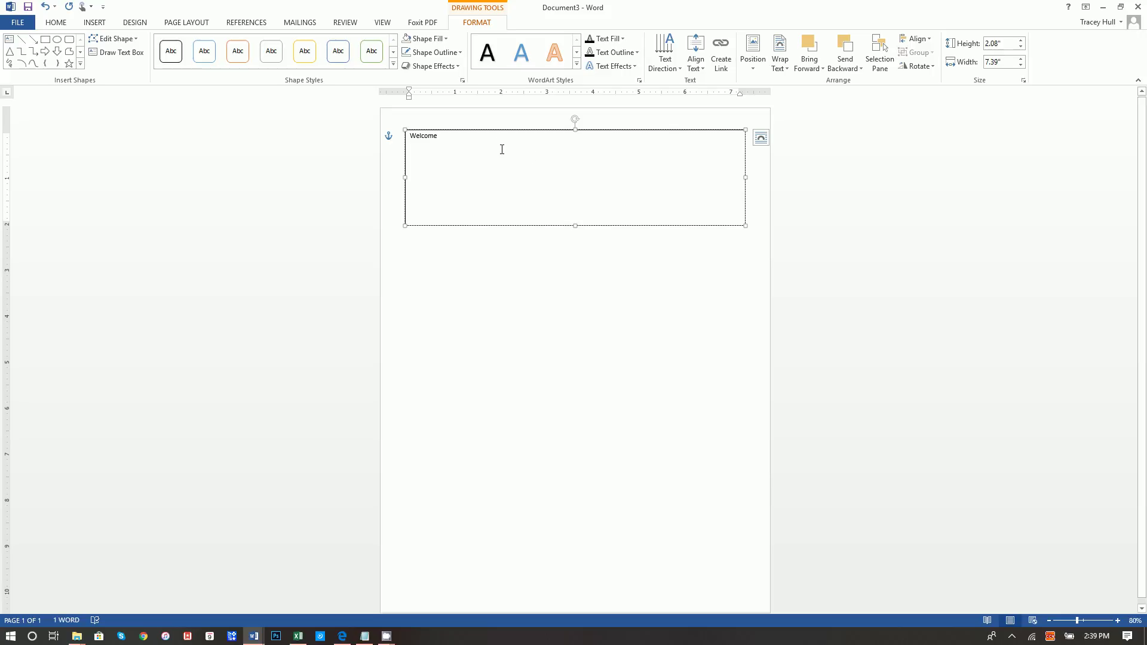
pyautogui.click(504, 323)
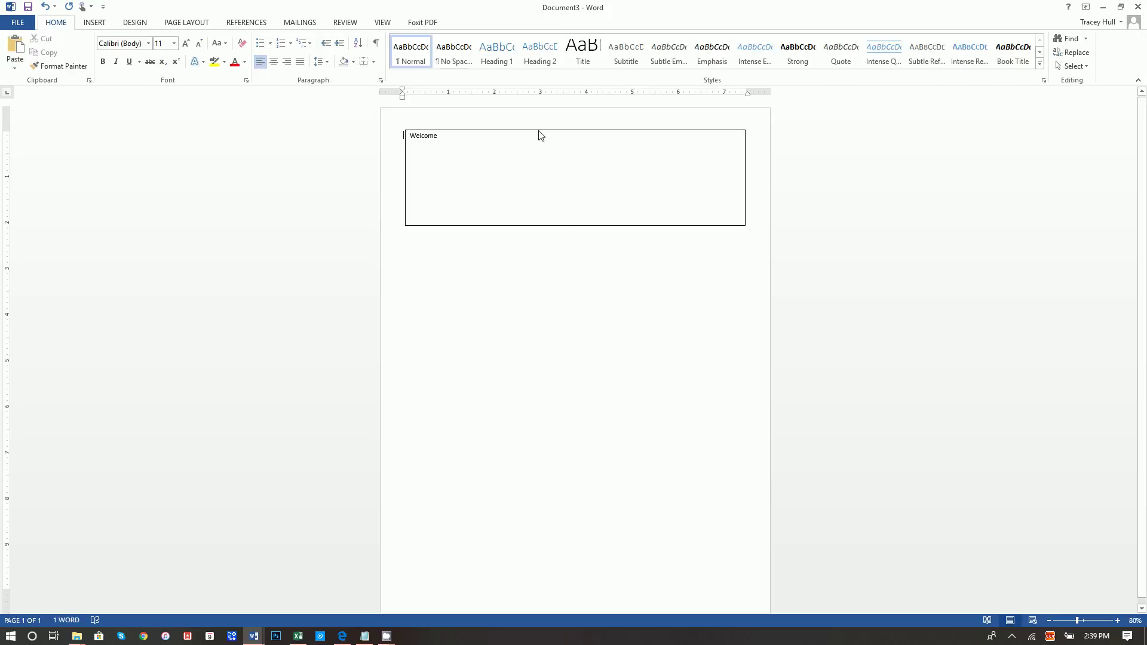
pyautogui.doubleClick(454, 130)
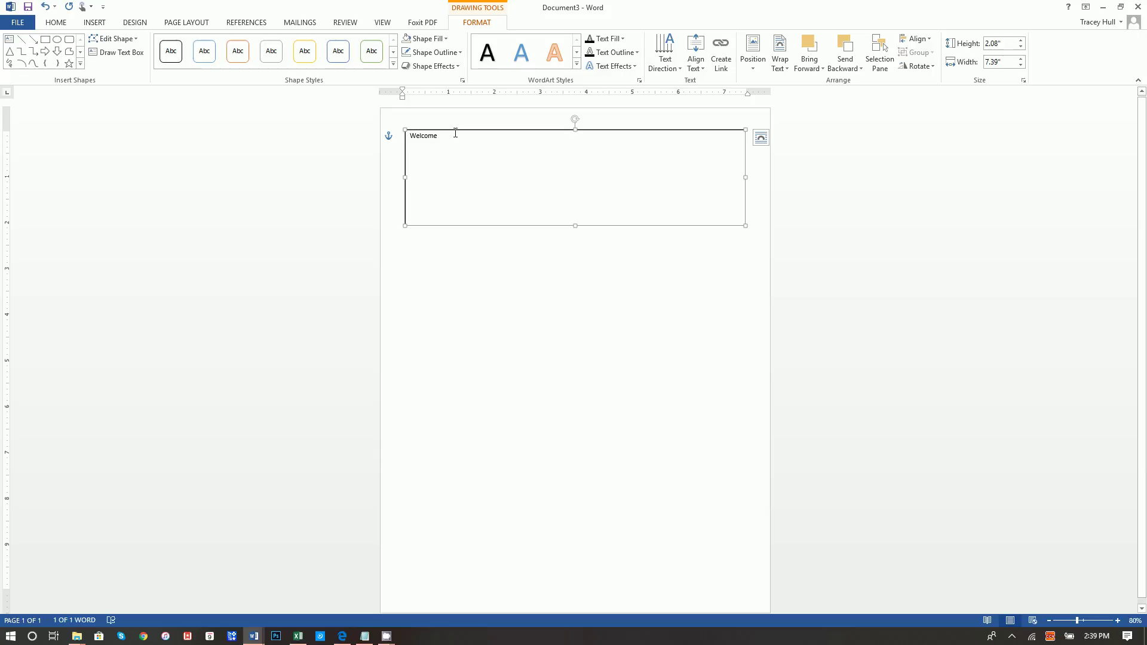
# Set the Welcome text box to No Outline and No Fill.
pyautogui.click(418, 52)
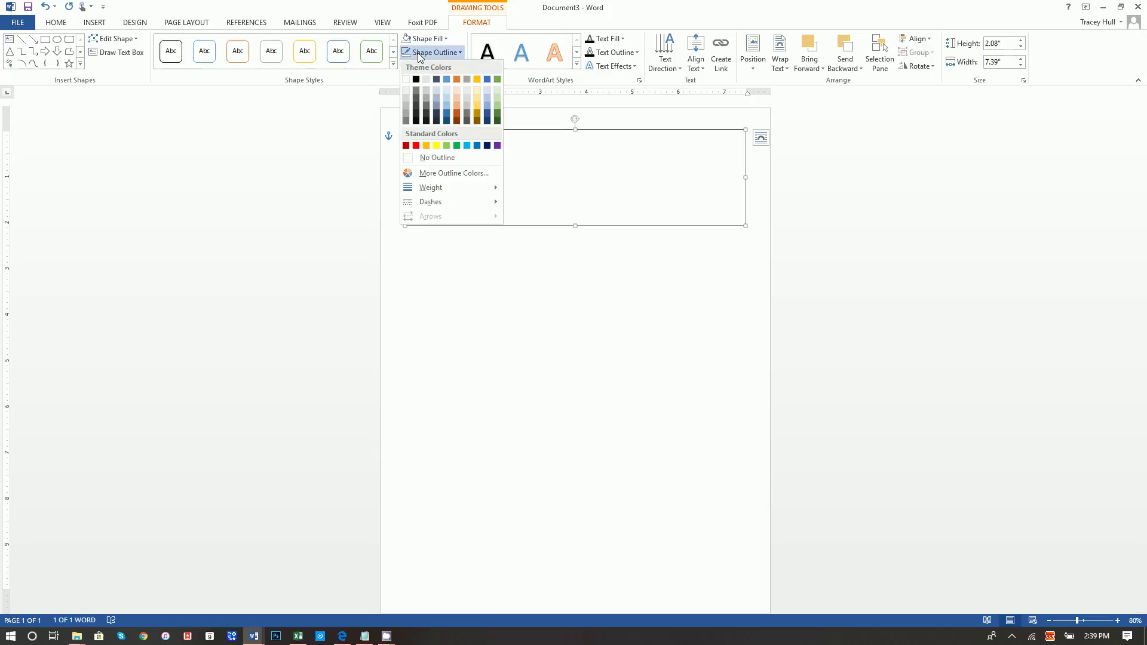
pyautogui.click(428, 159)
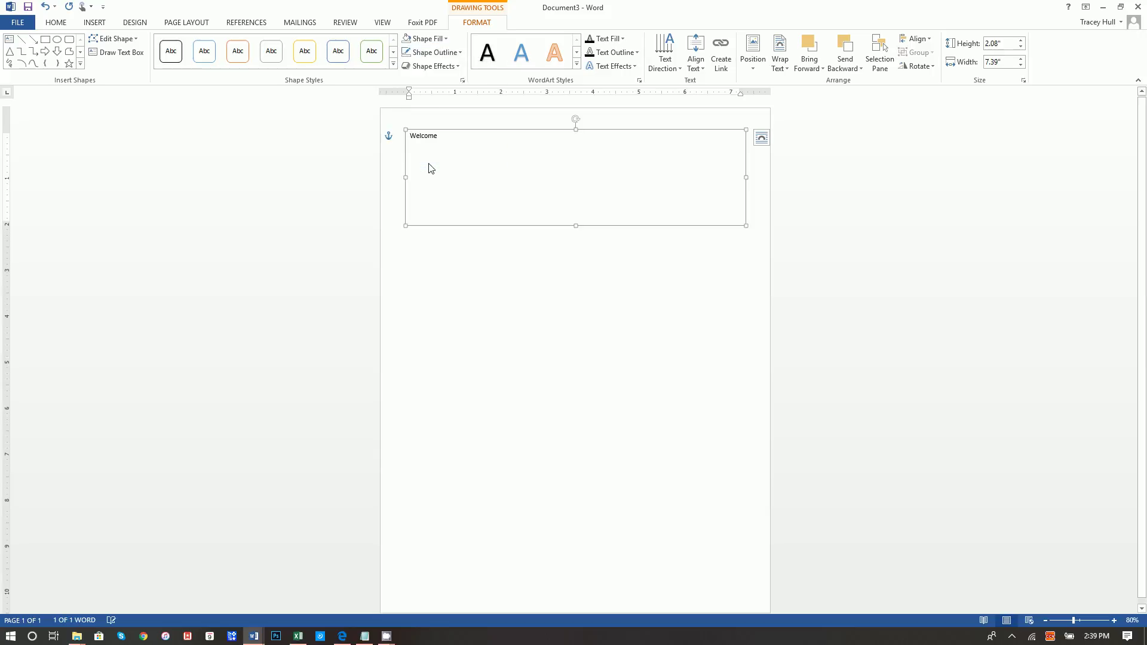
pyautogui.click(425, 38)
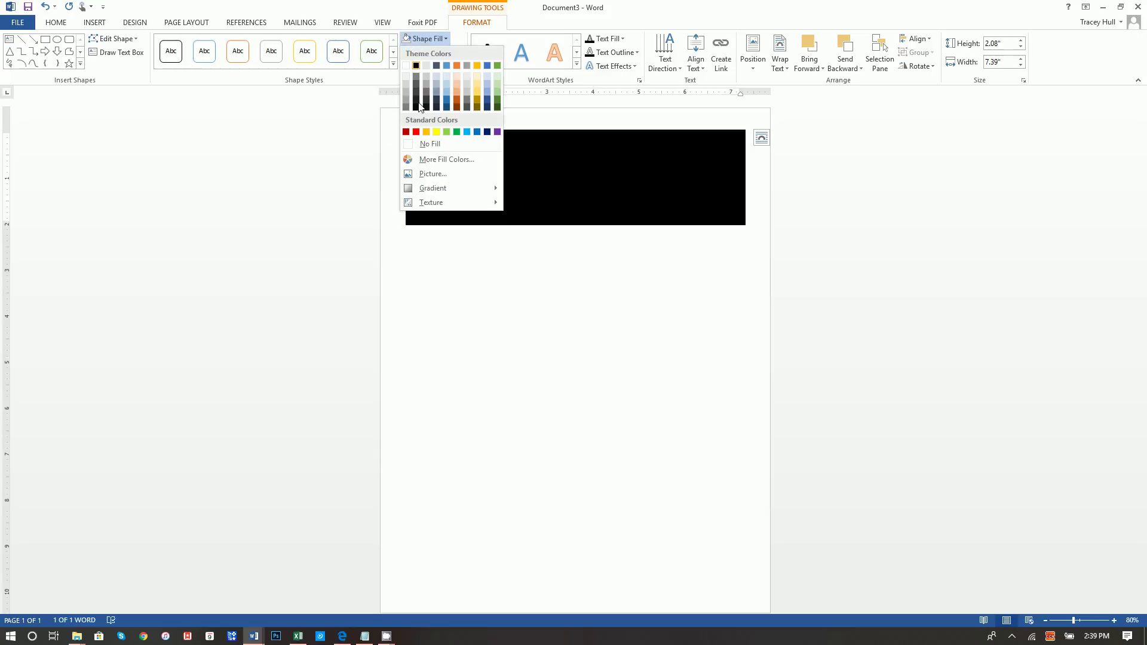
pyautogui.click(425, 144)
pyautogui.moveTo(447, 141); pyautogui.dragTo(383, 146)
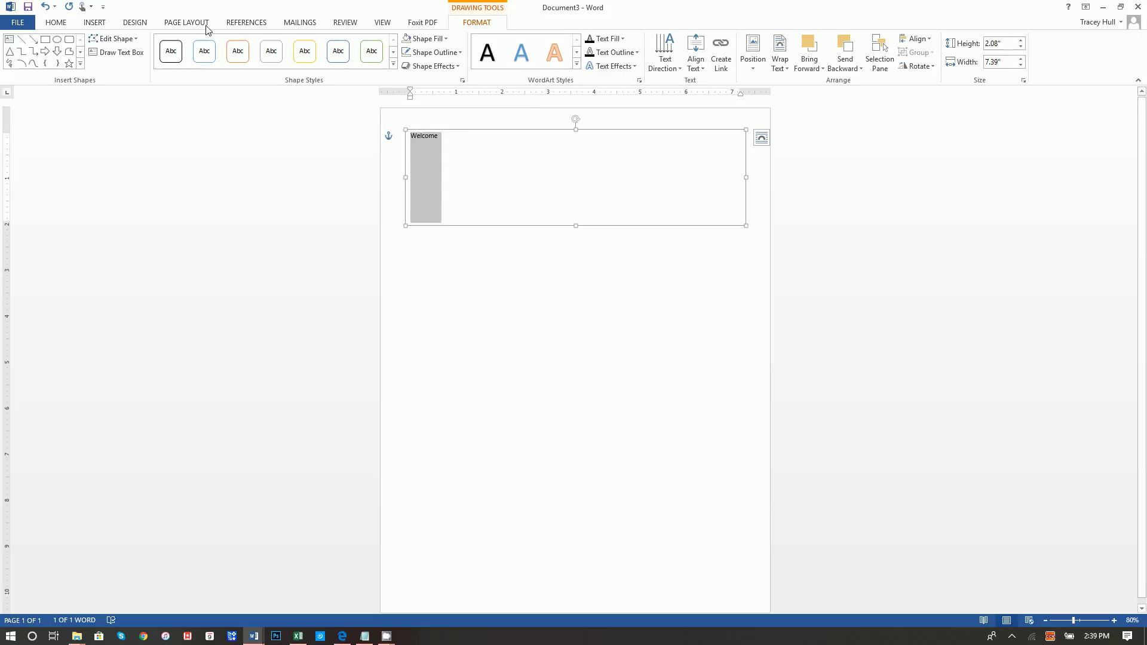
# Set the word Welcome in the ParismatchRegular font.
pyautogui.click(56, 22)
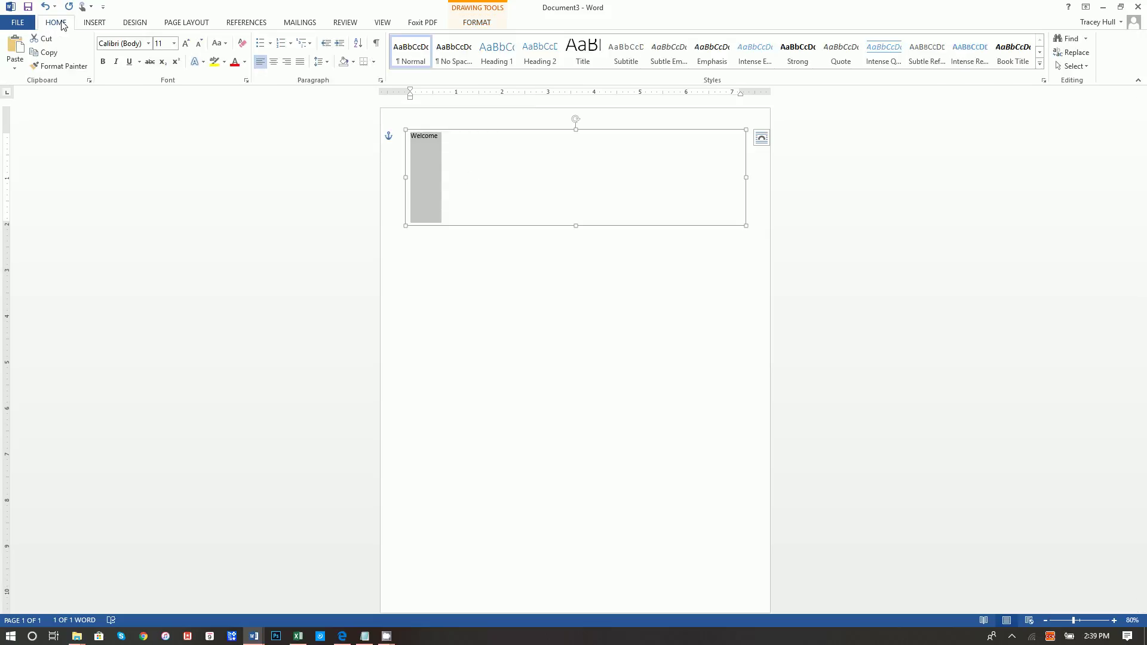
pyautogui.click(147, 44)
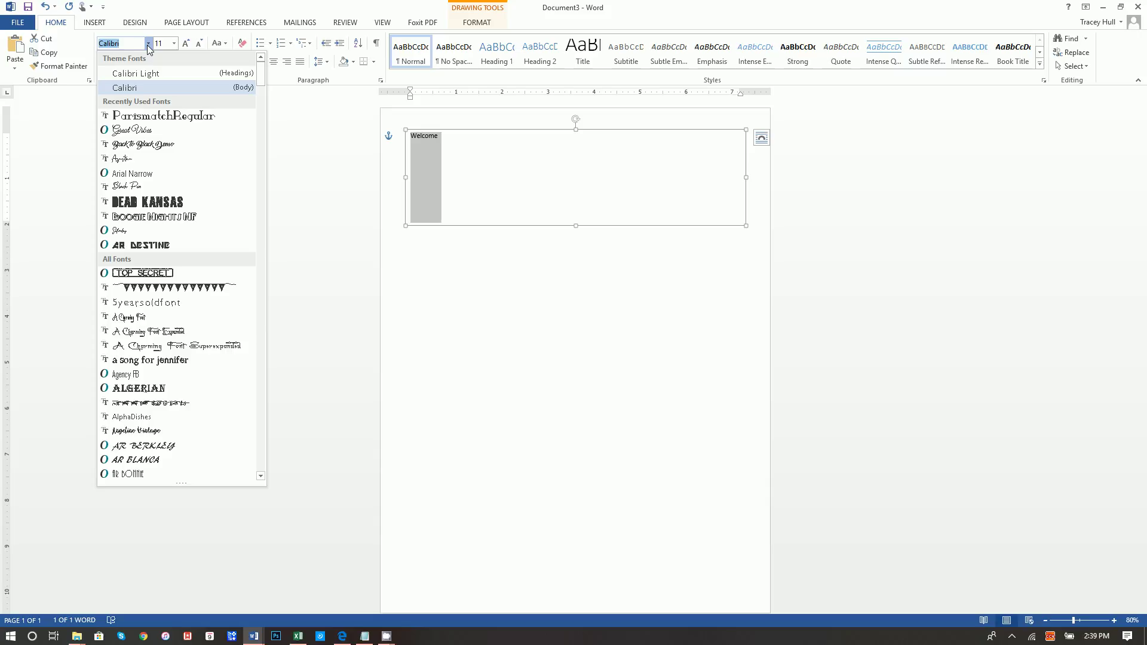
pyautogui.click(185, 117)
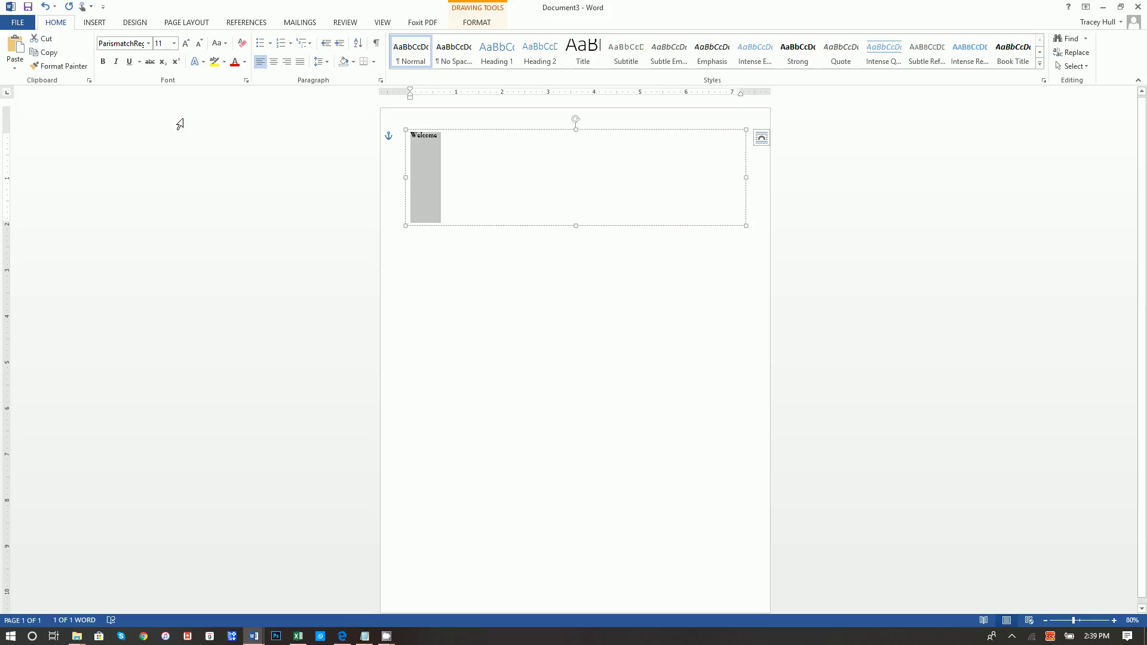
# Shorten the Welcome text box to 1.87" tall, keeping its 7.39" width.
pyautogui.click(576, 222)
pyautogui.moveTo(576, 223); pyautogui.dragTo(576, 215)
pyautogui.moveTo(478, 141); pyautogui.dragTo(392, 136)
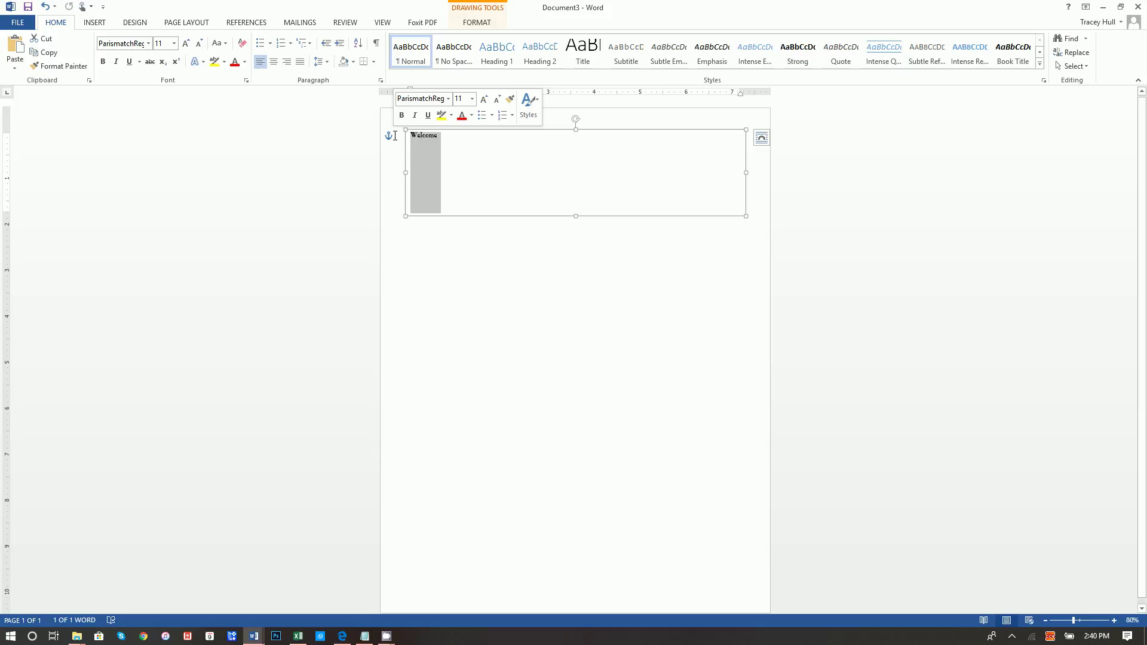
pyautogui.click(491, 27)
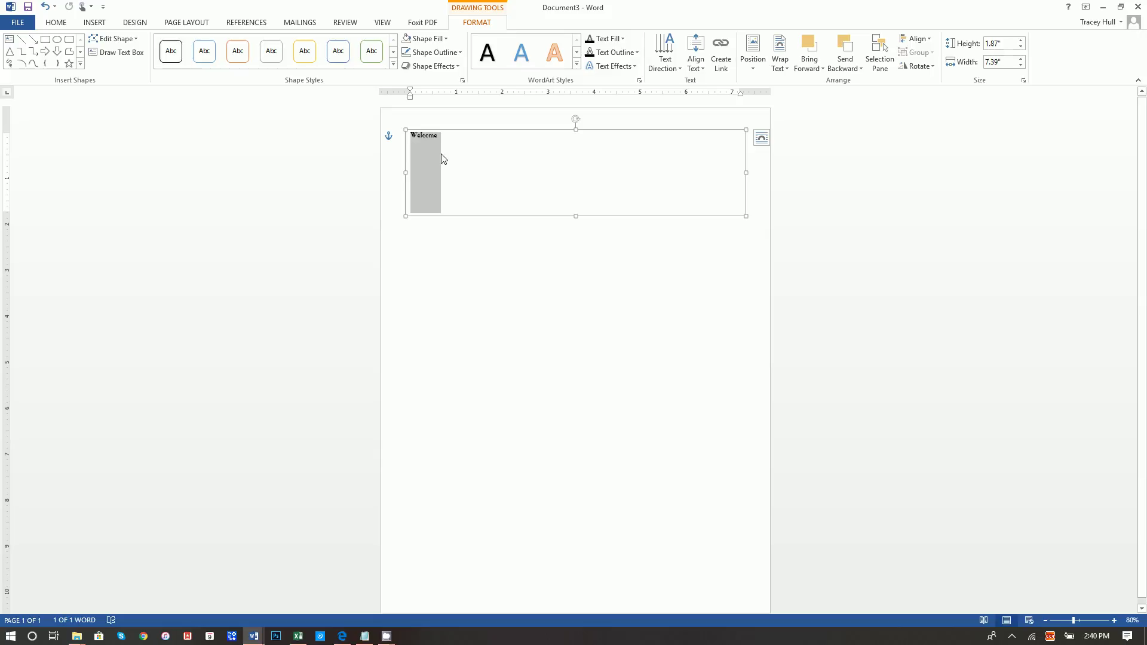
# Apply the Square warp text effect so Welcome stretches to fill its box.
pyautogui.click(601, 68)
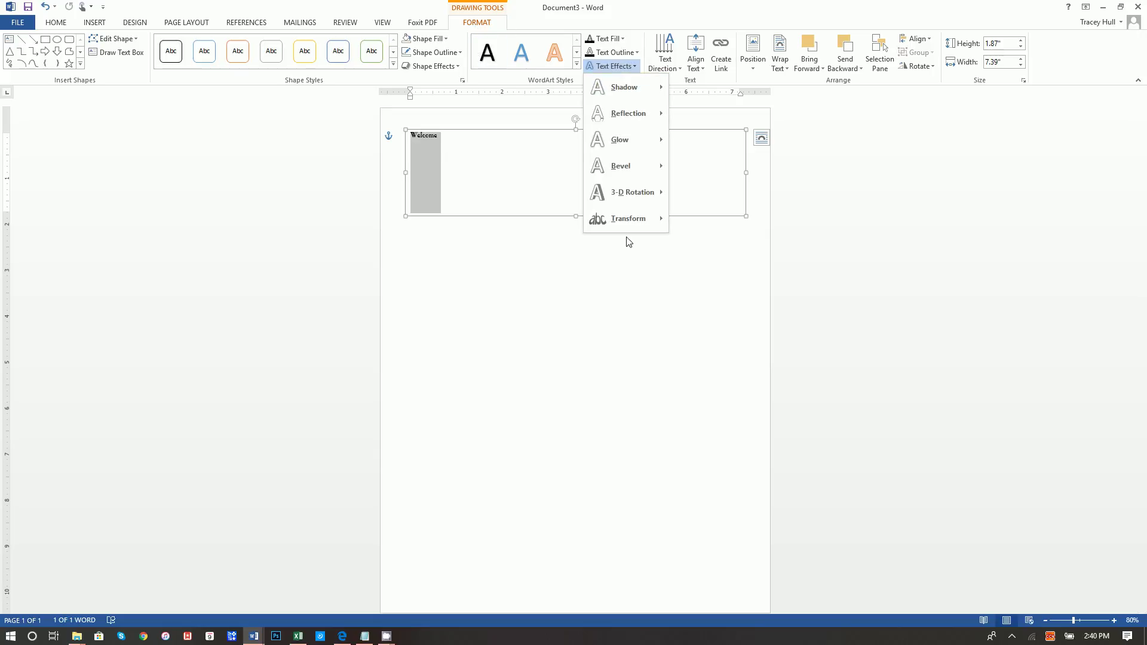
pyautogui.moveTo(622, 222)
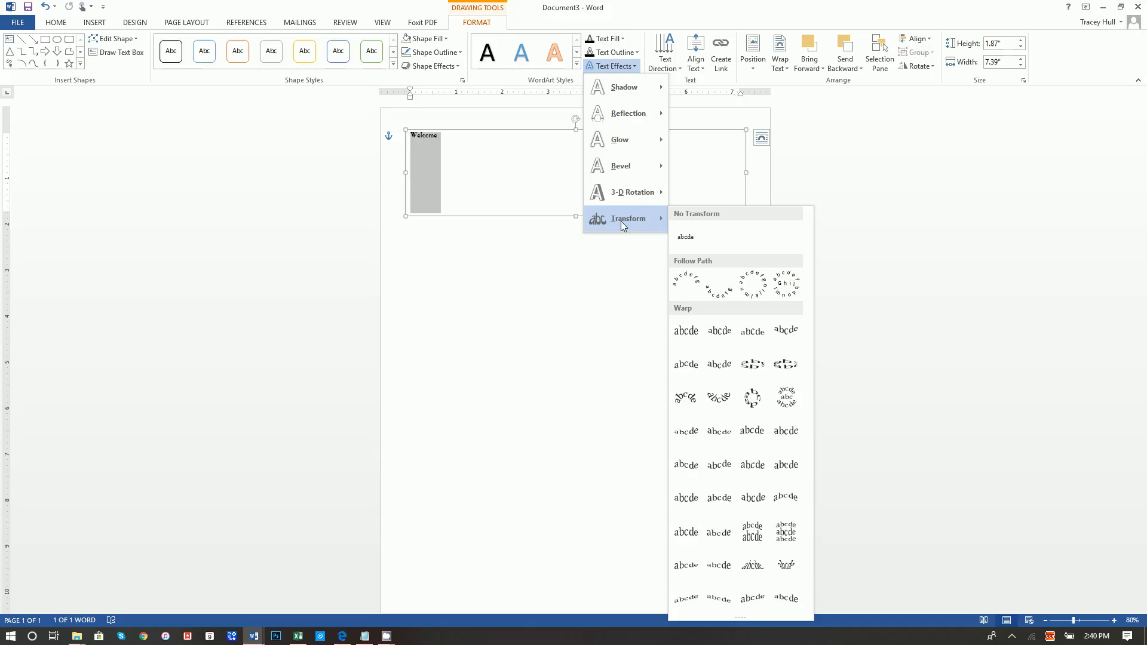
pyautogui.click(687, 339)
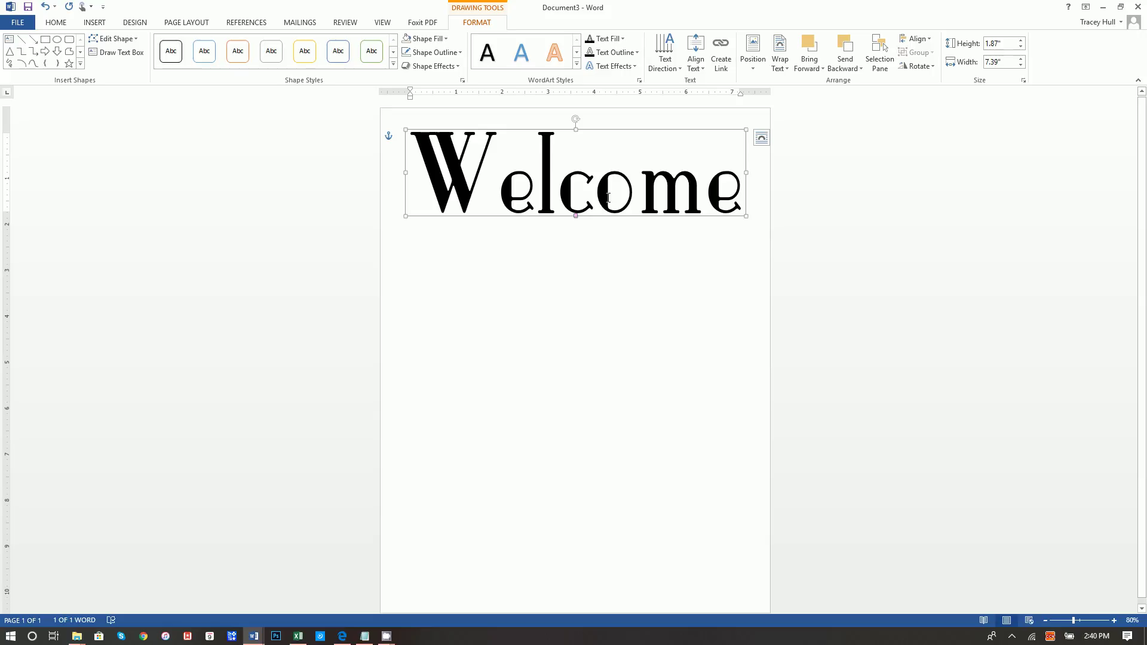
# Draw a 4.84" by 1.7" text box under Welcome and type 'Please find your table'.
pyautogui.click(94, 23)
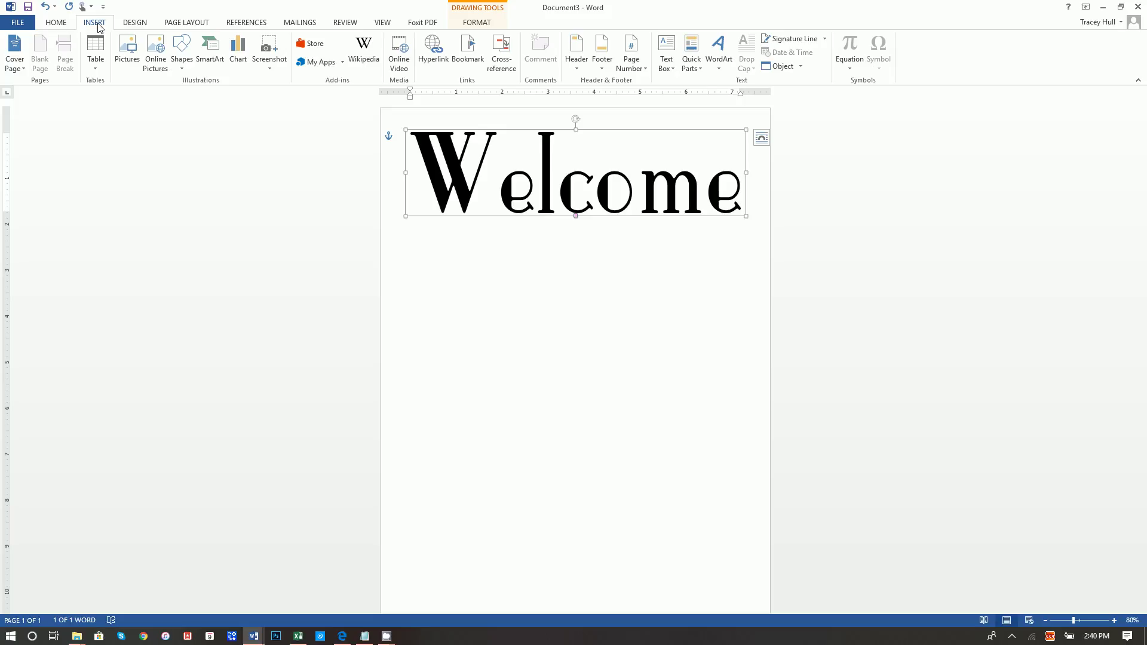
pyautogui.click(667, 60)
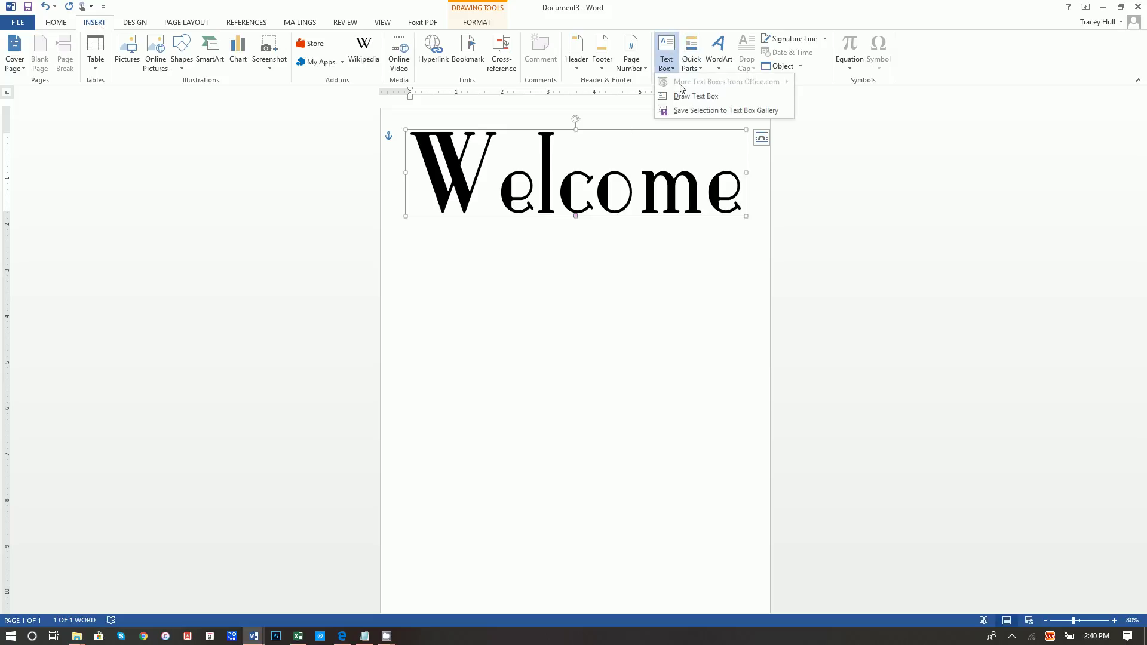
pyautogui.click(687, 96)
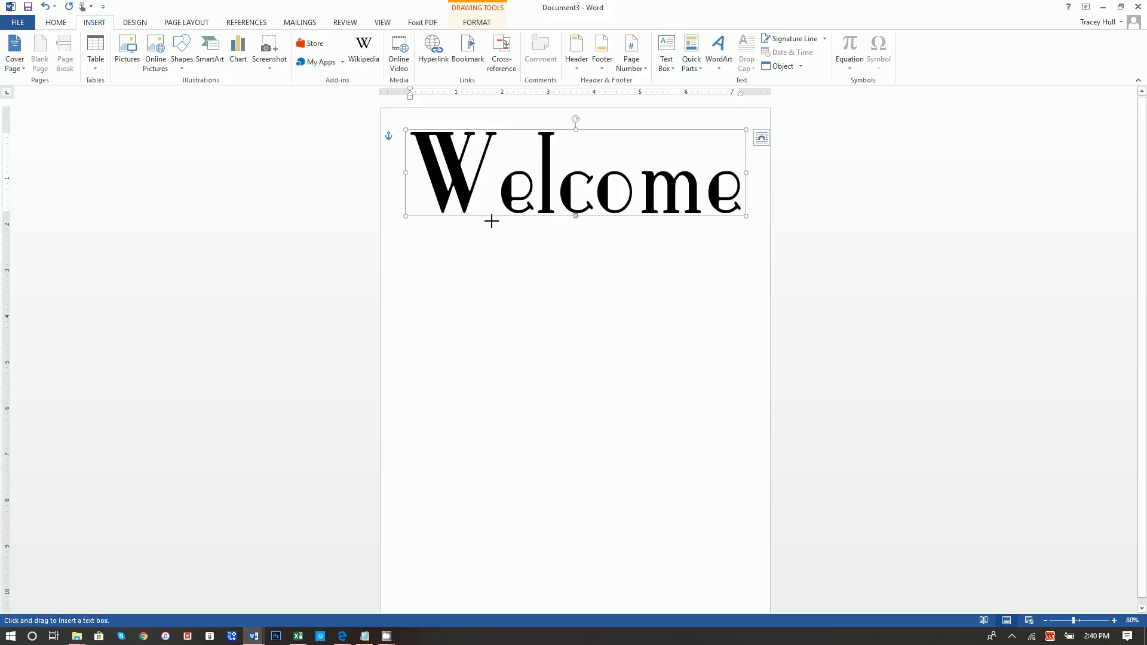
pyautogui.moveTo(488, 218); pyautogui.dragTo(700, 297)
pyautogui.moveTo(665, 219); pyautogui.dragTo(644, 216)
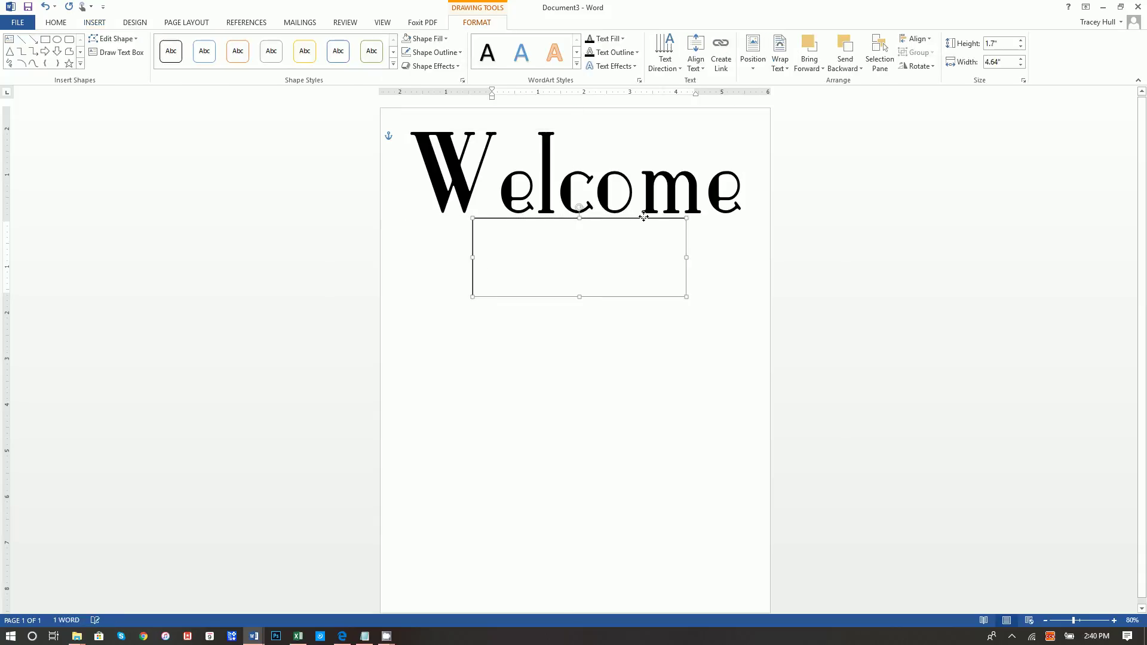
pyautogui.click(581, 246)
pyautogui.write('Please')
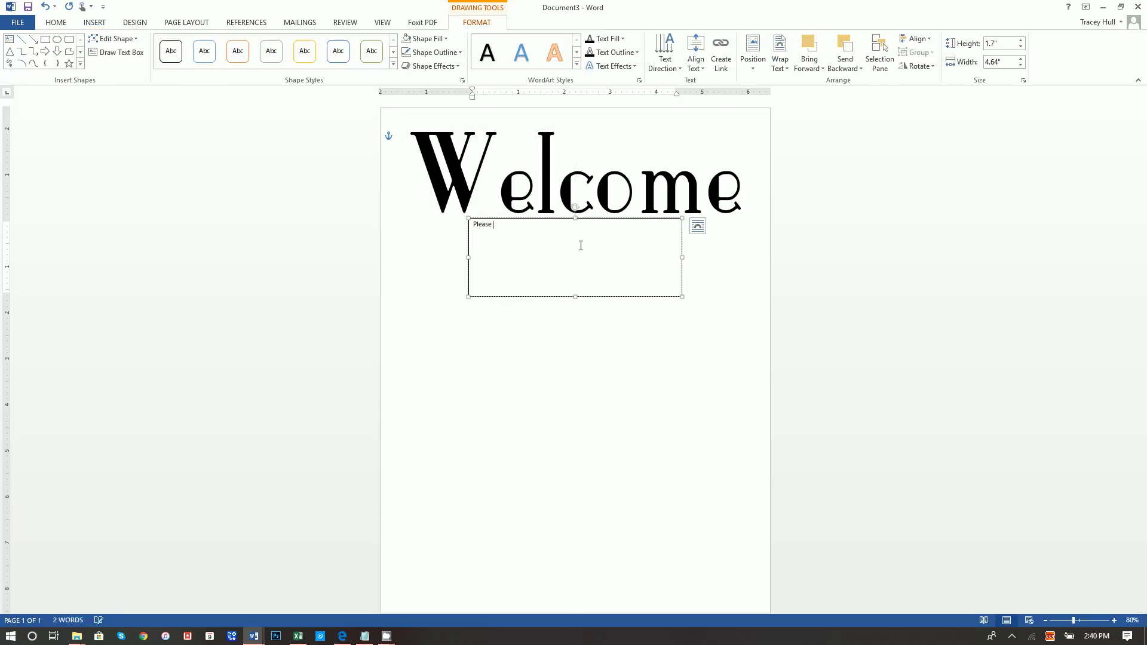
pyautogui.write(' find your table')
pyautogui.moveTo(561, 229); pyautogui.dragTo(377, 236)
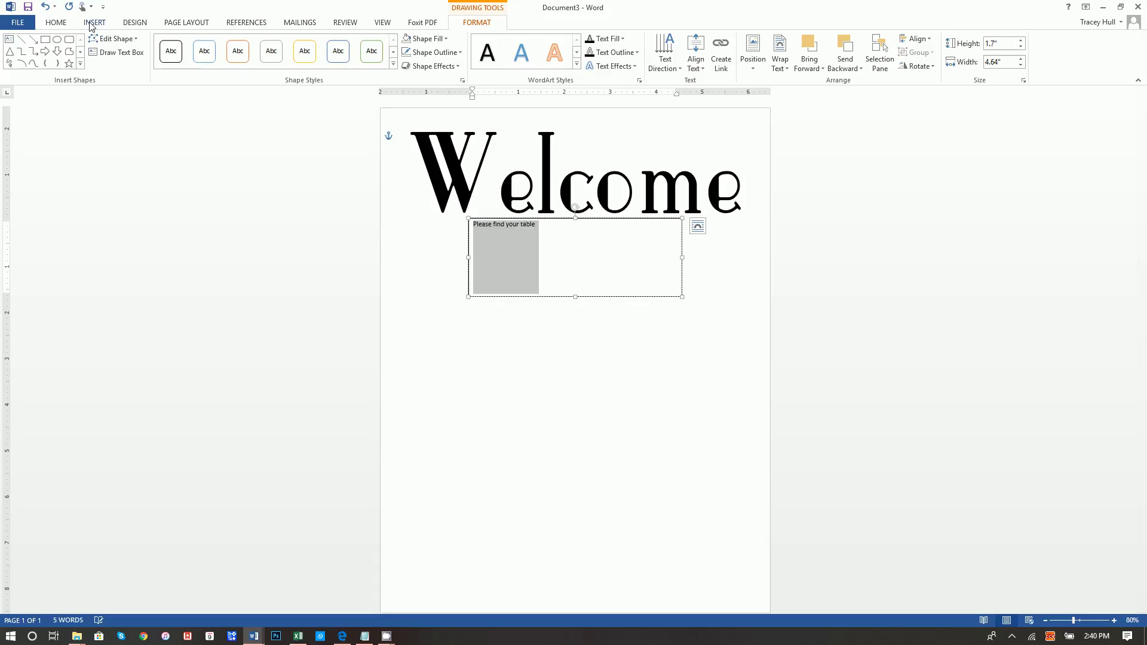
pyautogui.click(65, 24)
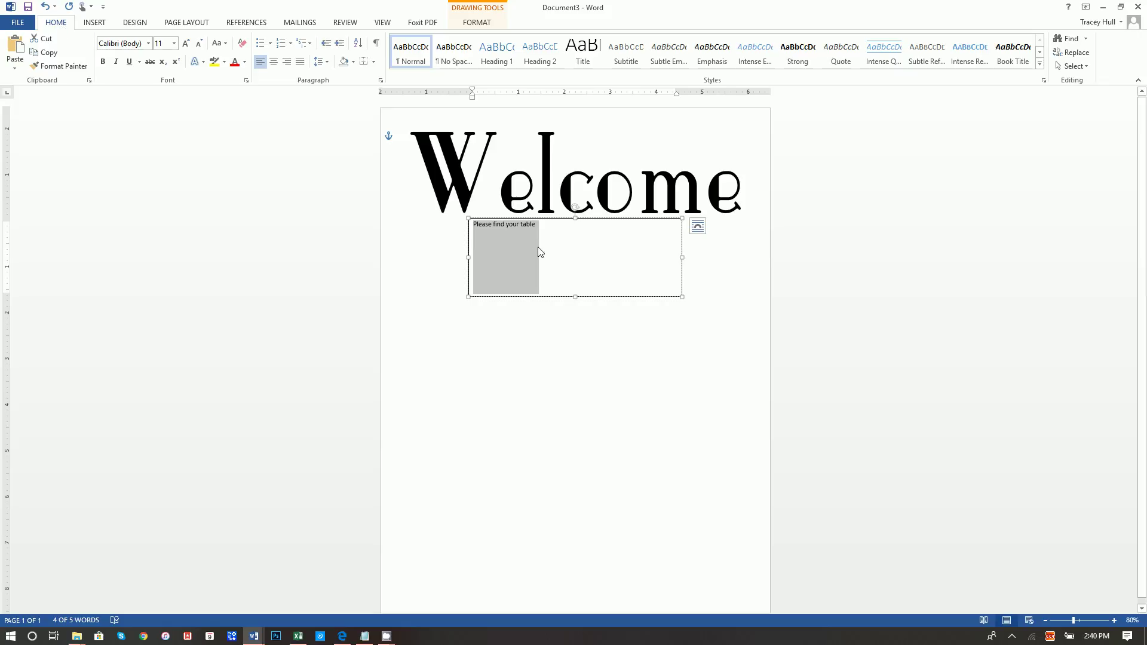
# Center the 'Please find your table' line and format it as Great Vibes, 36 pt.
pyautogui.click(273, 62)
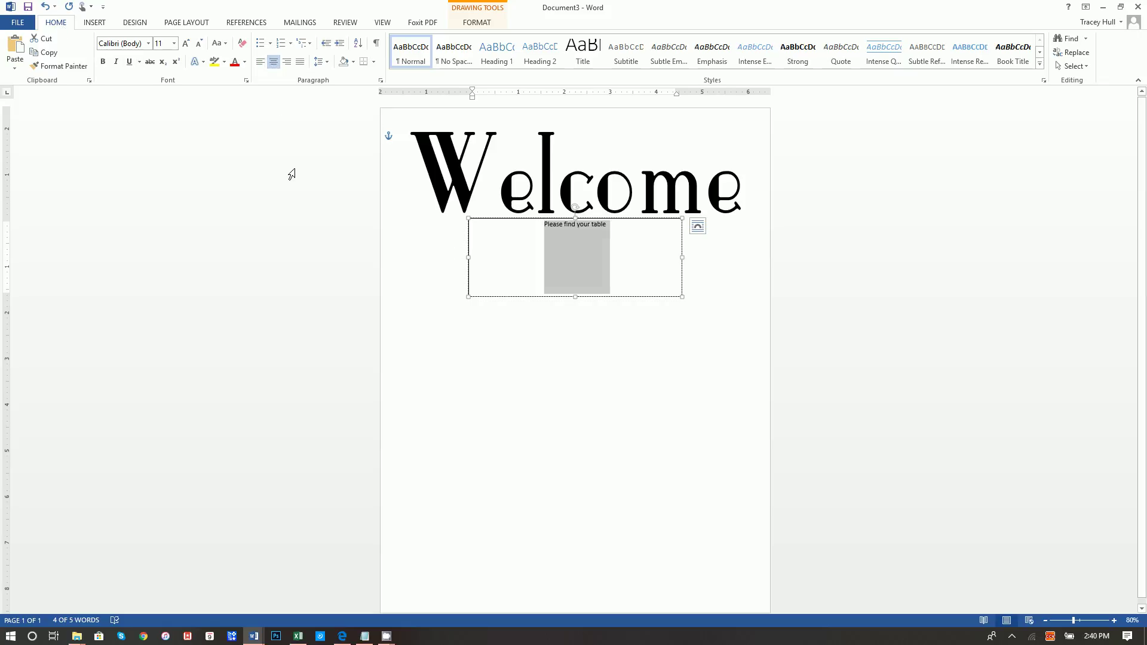
pyautogui.click(148, 44)
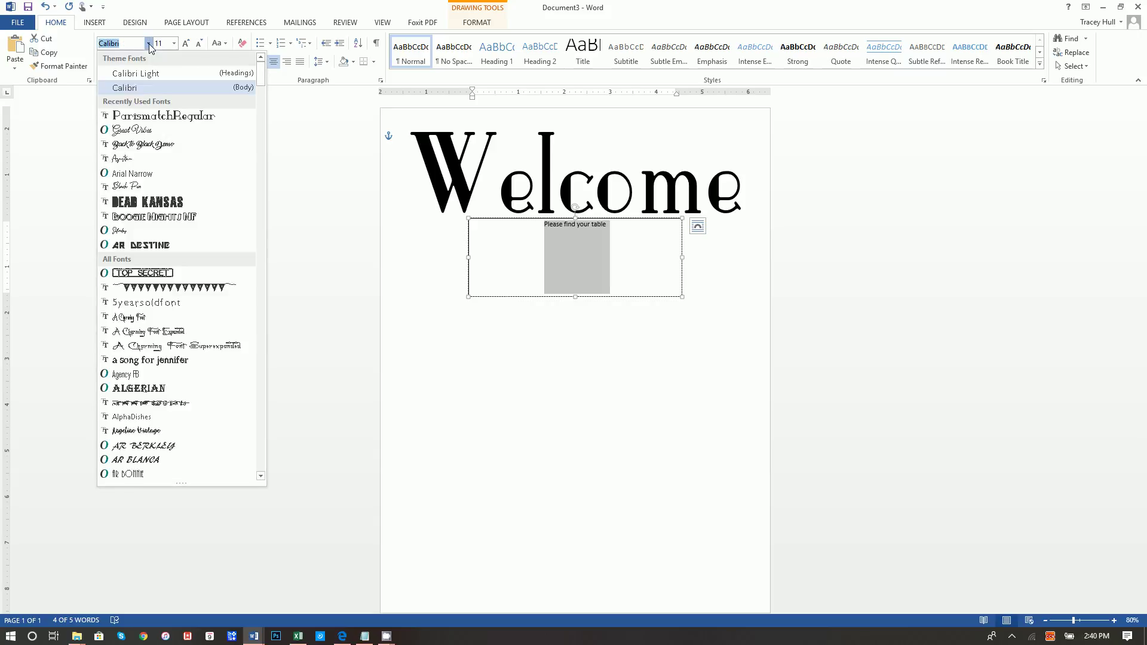
pyautogui.click(151, 132)
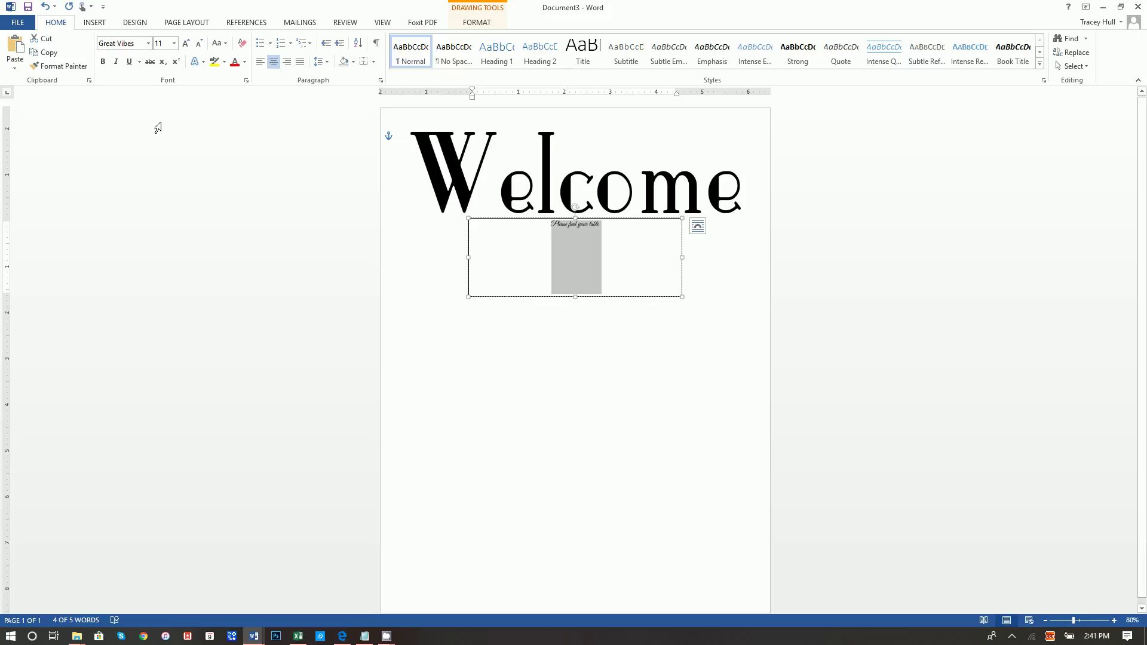
pyautogui.click(166, 43)
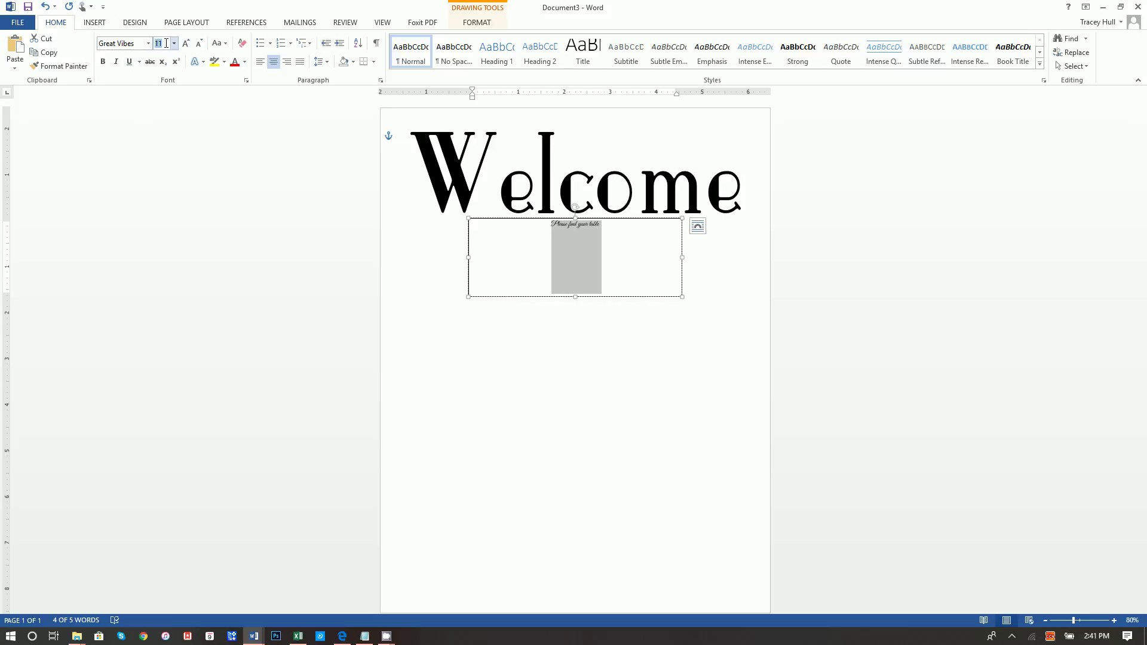
pyautogui.write('36')
pyautogui.press('Return')
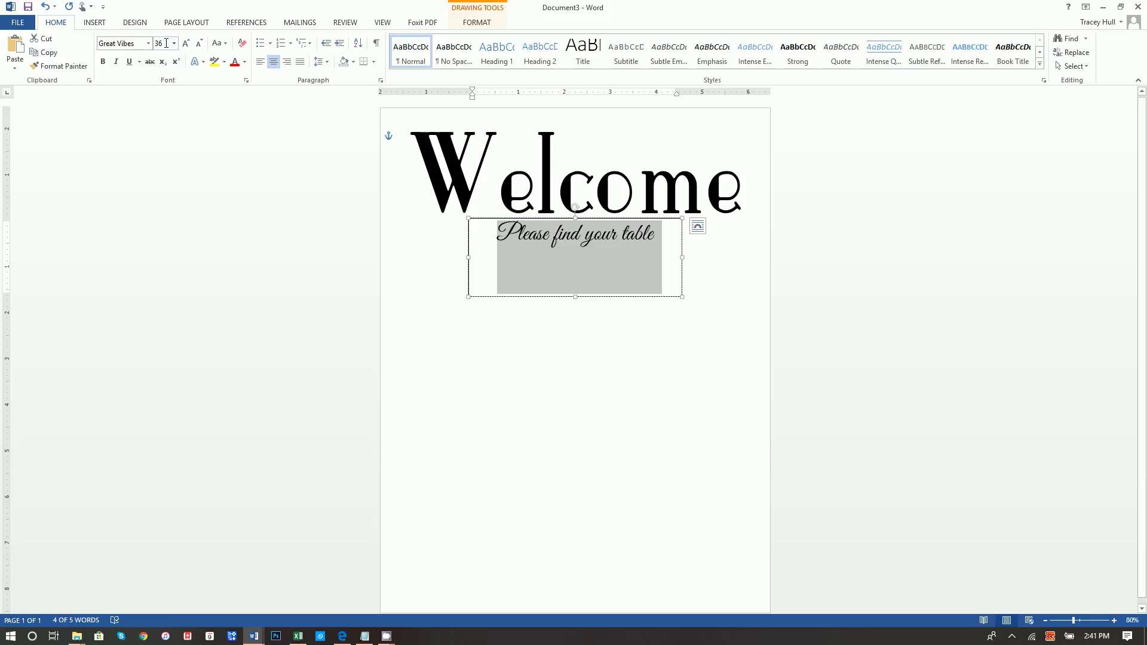
pyautogui.click(475, 335)
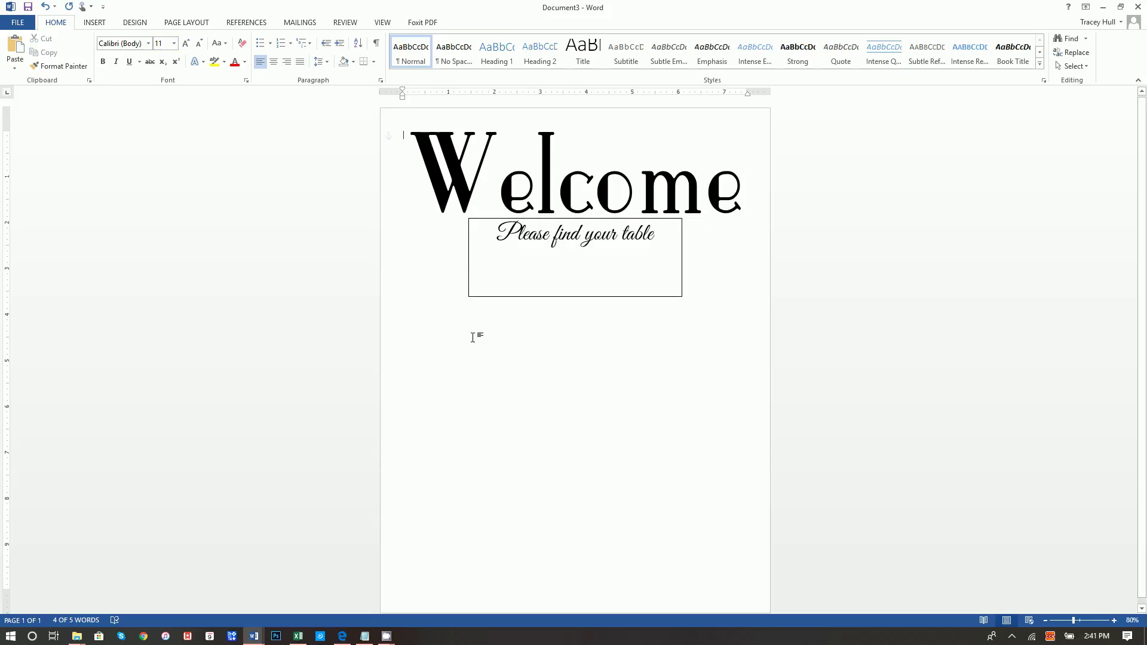
# Set the 'Please find your table' text box to No Outline.
pyautogui.click(507, 218)
pyautogui.click(478, 22)
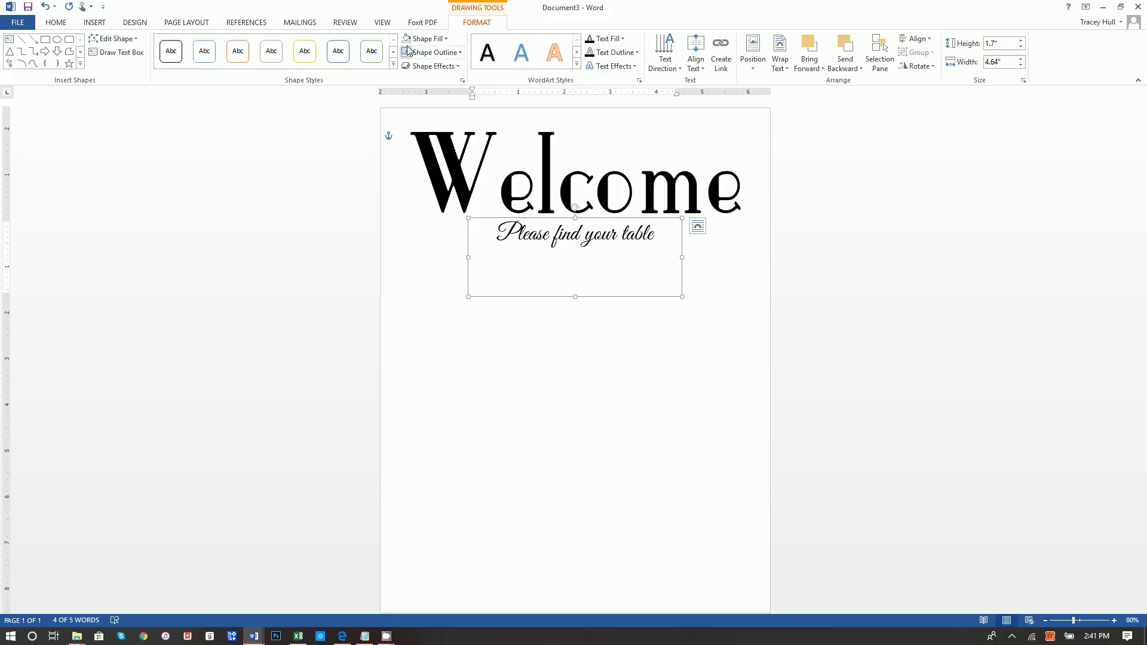
pyautogui.click(505, 332)
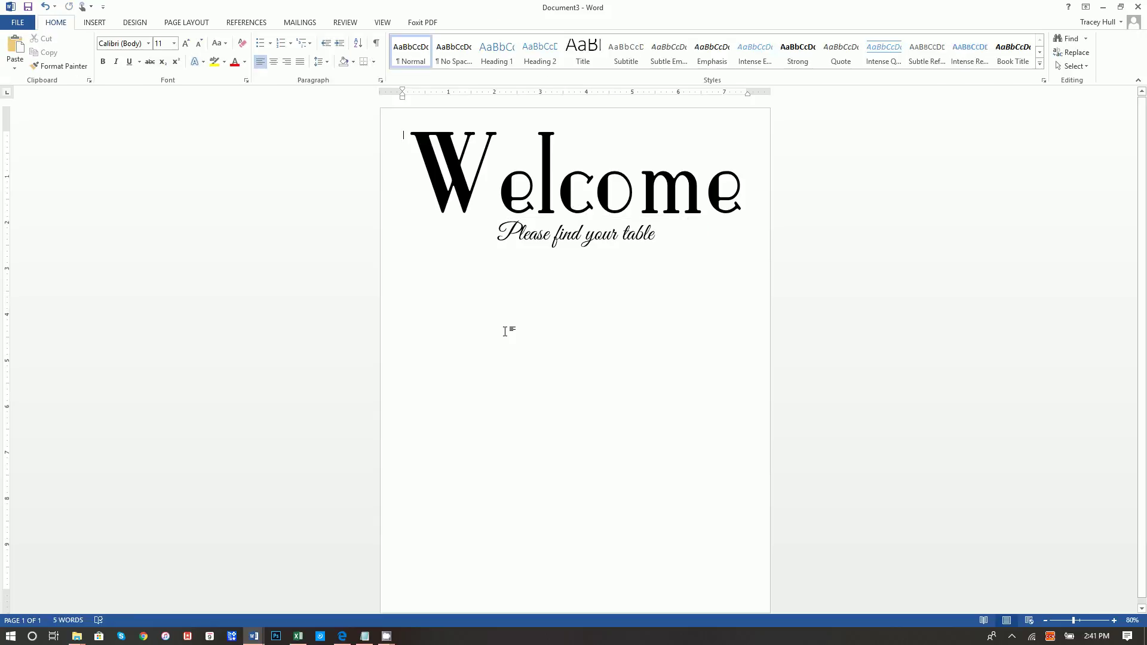
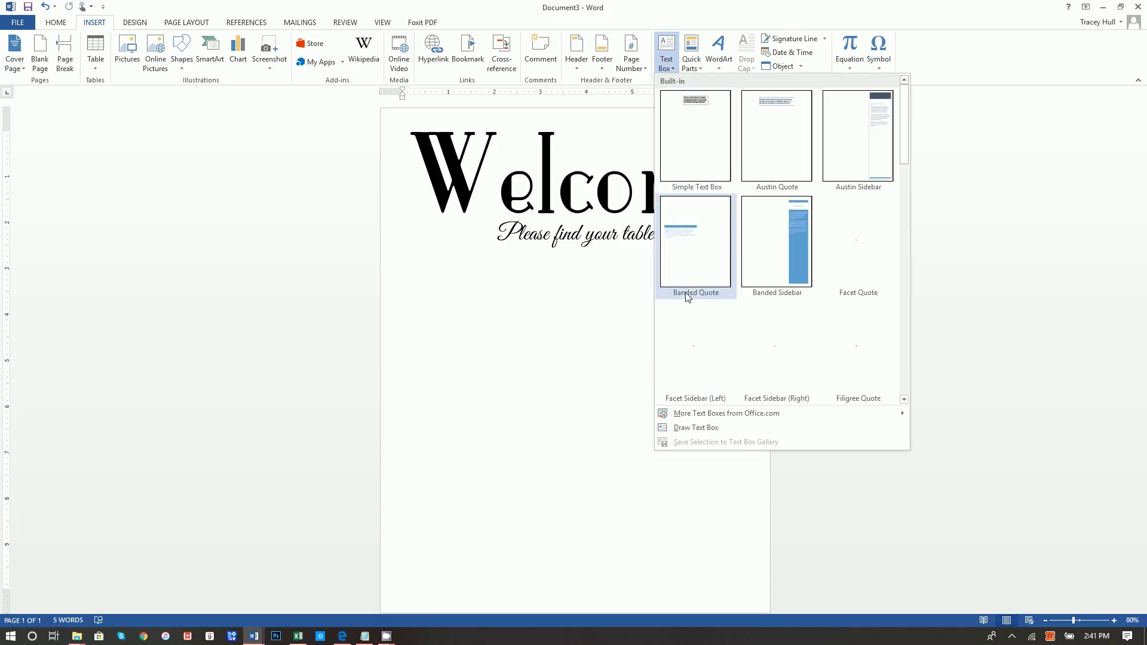
# Draw an empty text box below the 'Please find your table' line and nudge it up into place.
pyautogui.click(692, 427)
pyautogui.moveTo(403, 277)
pyautogui.mouseDown()
pyautogui.moveTo(514, 407)
pyautogui.moveTo(515, 433)
pyautogui.mouseUp()
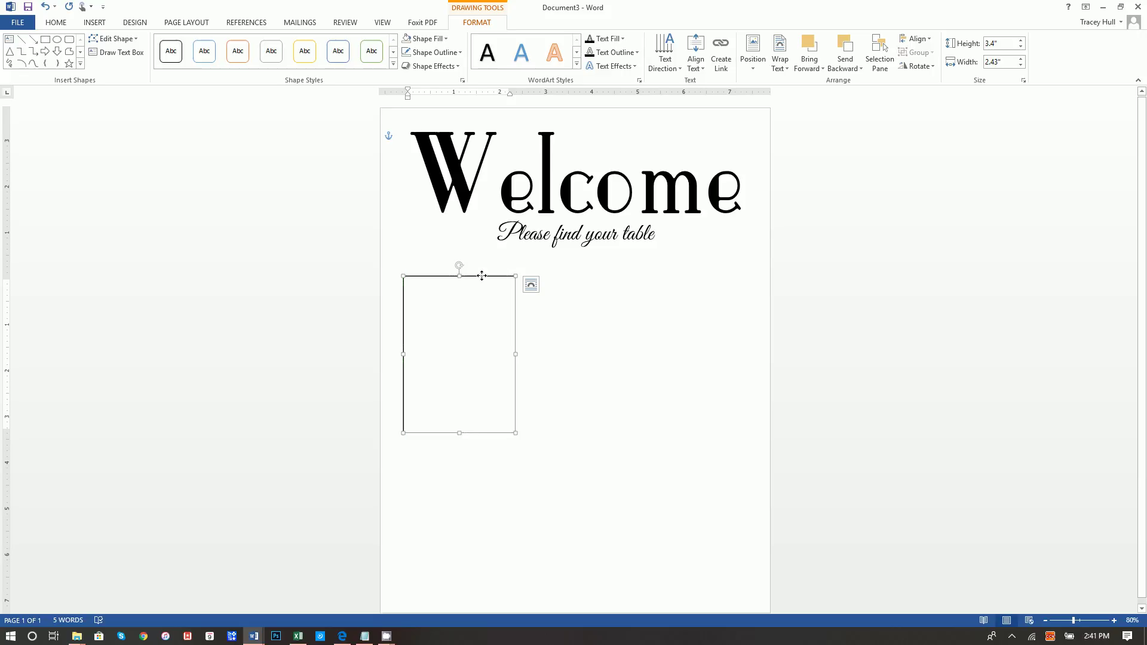
pyautogui.moveTo(479, 274); pyautogui.dragTo(412, 271)
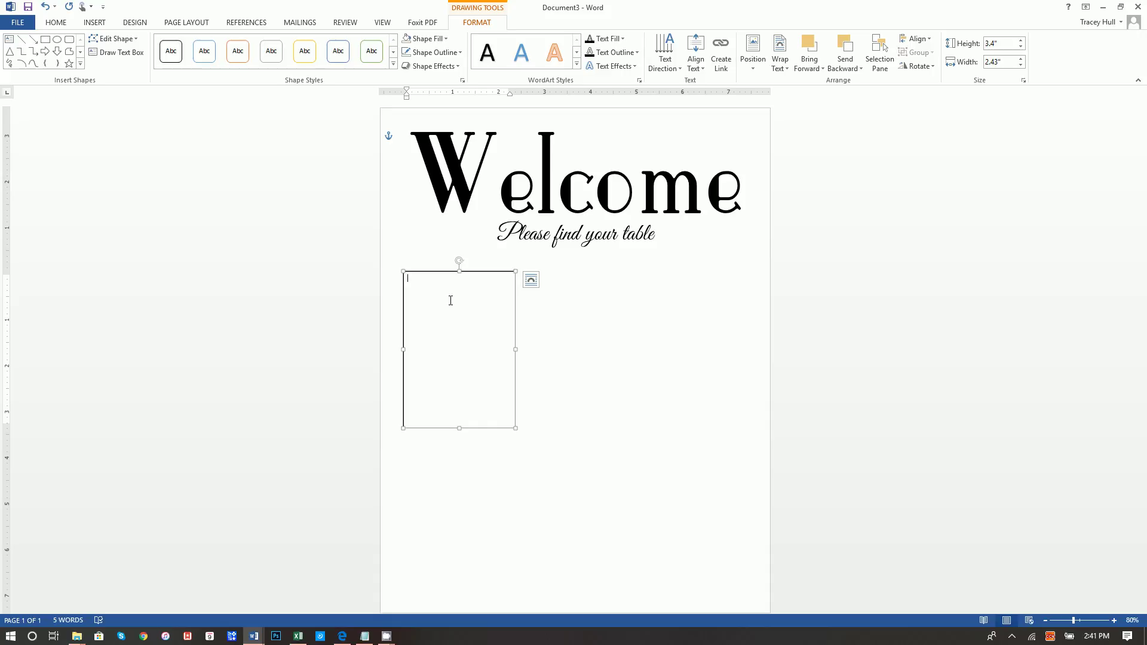
# Type the 'Table One' heading followed by the first four guest names, one per line.
pyautogui.write('Table One')
pyautogui.press('Return')
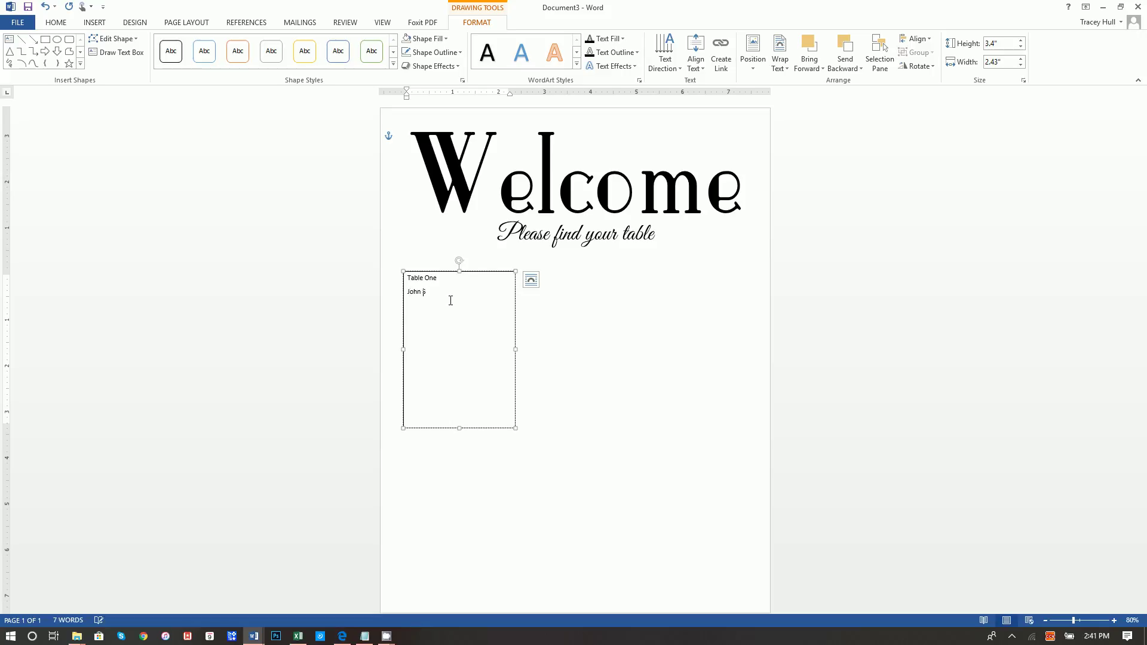
pyautogui.write('John Smith')
pyautogui.press('Return')
pyautogui.write('Sue Smith')
pyautogui.press('Return')
pyautogui.write('Joe Smoo')
pyautogui.press('Return')
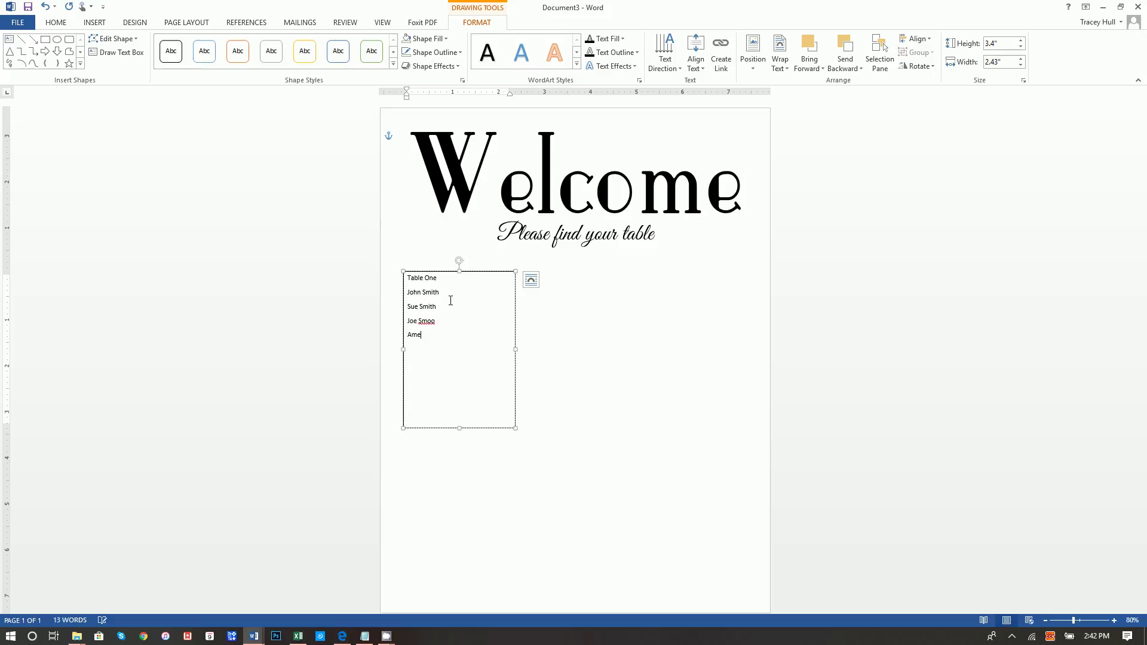
pyautogui.write('Amelia Smoo')
pyautogui.press('Return')
# Add the remaining guest names on their own lines, then select all the lines in the box.
pyautogui.press('Return')
pyautogui.press('Return')
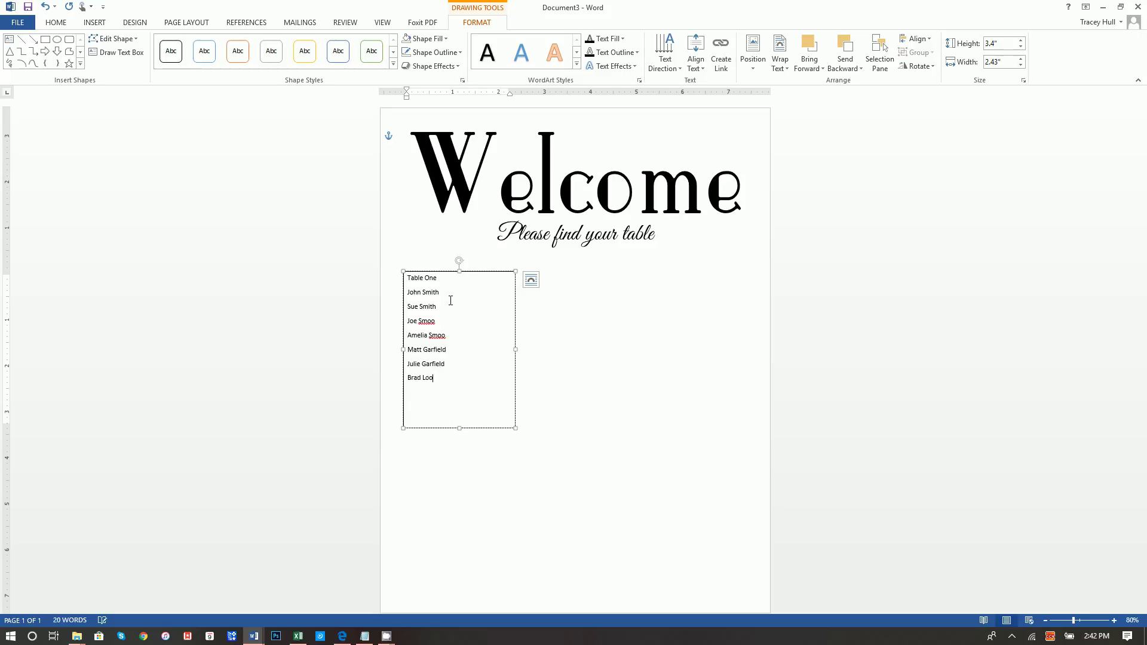
pyautogui.write('Shn')
pyautogui.press('Return')
pyautogui.press('Return')
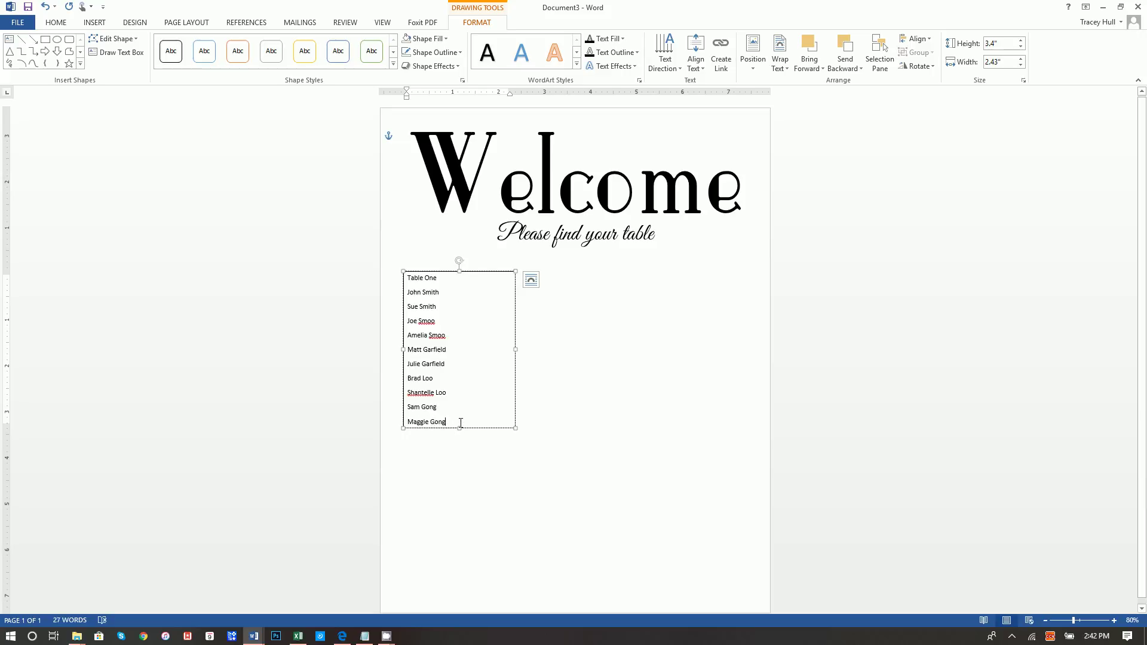
pyautogui.moveTo(461, 423); pyautogui.dragTo(351, 251)
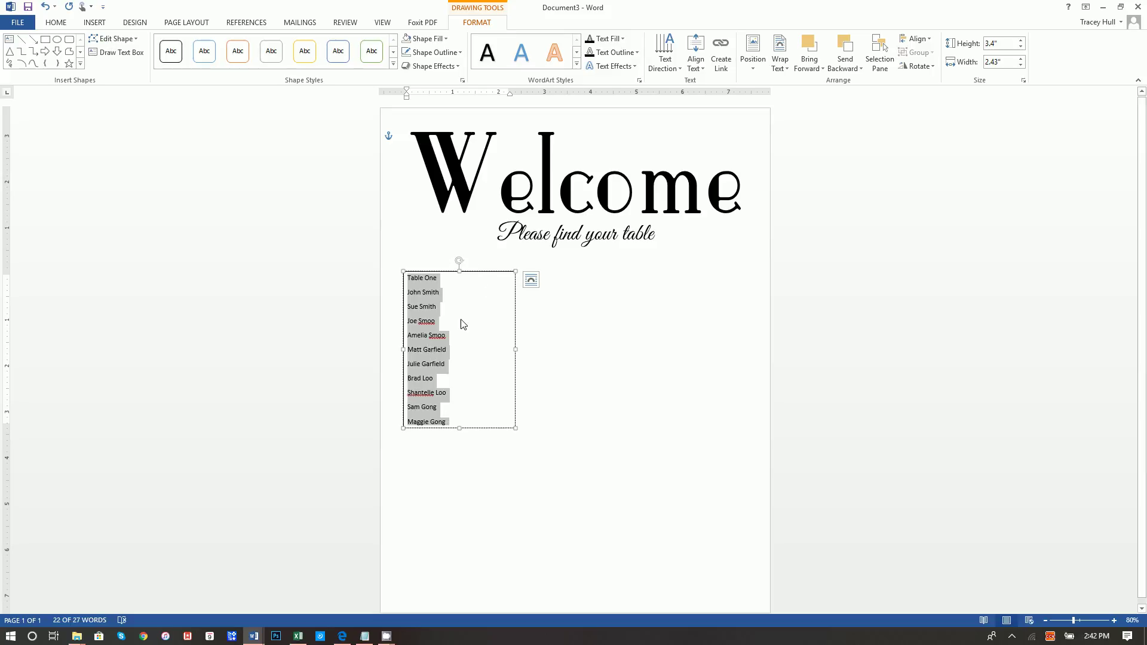
# Set the guest list's paragraph spacing to 0 pt after with Single line spacing.
pyautogui.click(64, 22)
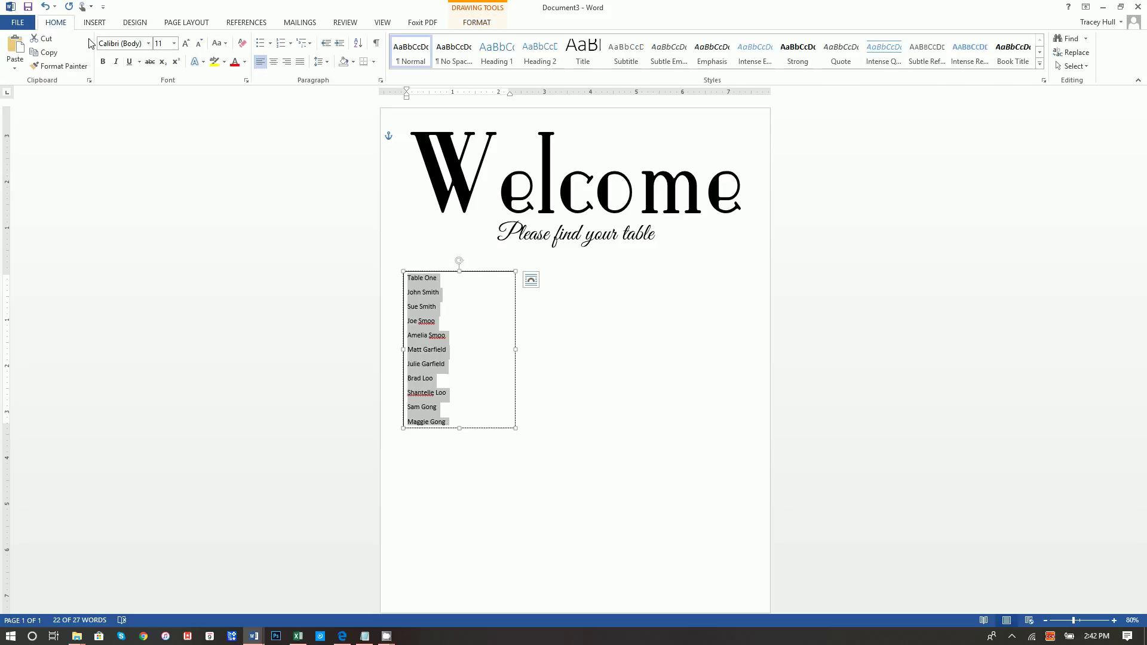
pyautogui.click(326, 64)
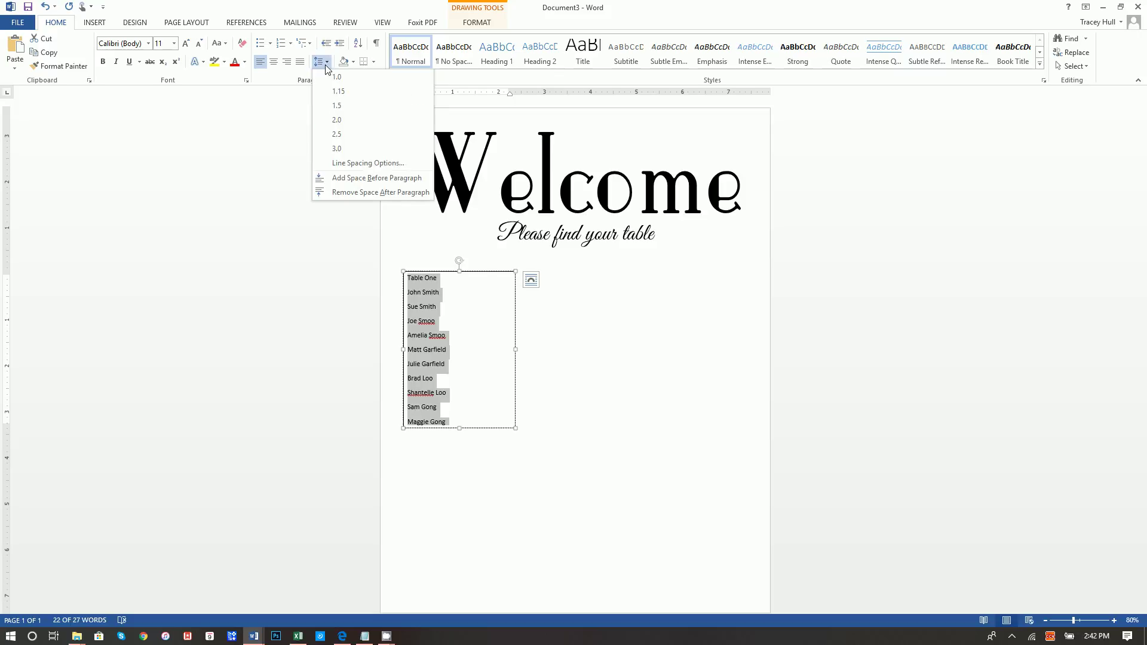
pyautogui.click(343, 163)
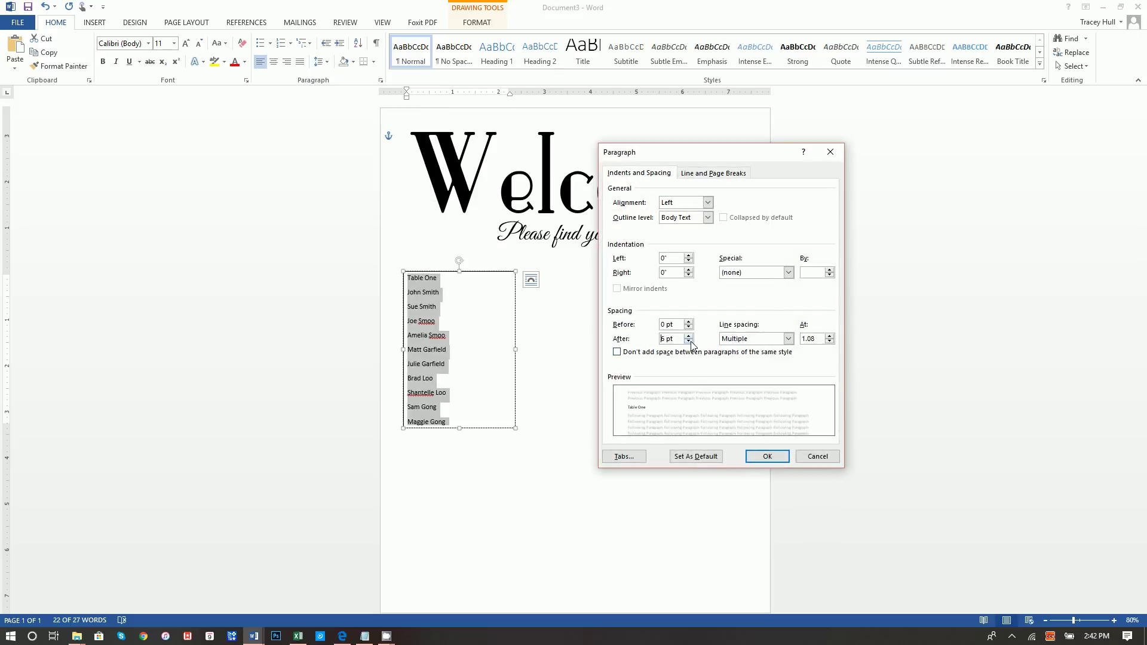
pyautogui.click(689, 342)
pyautogui.click(789, 338)
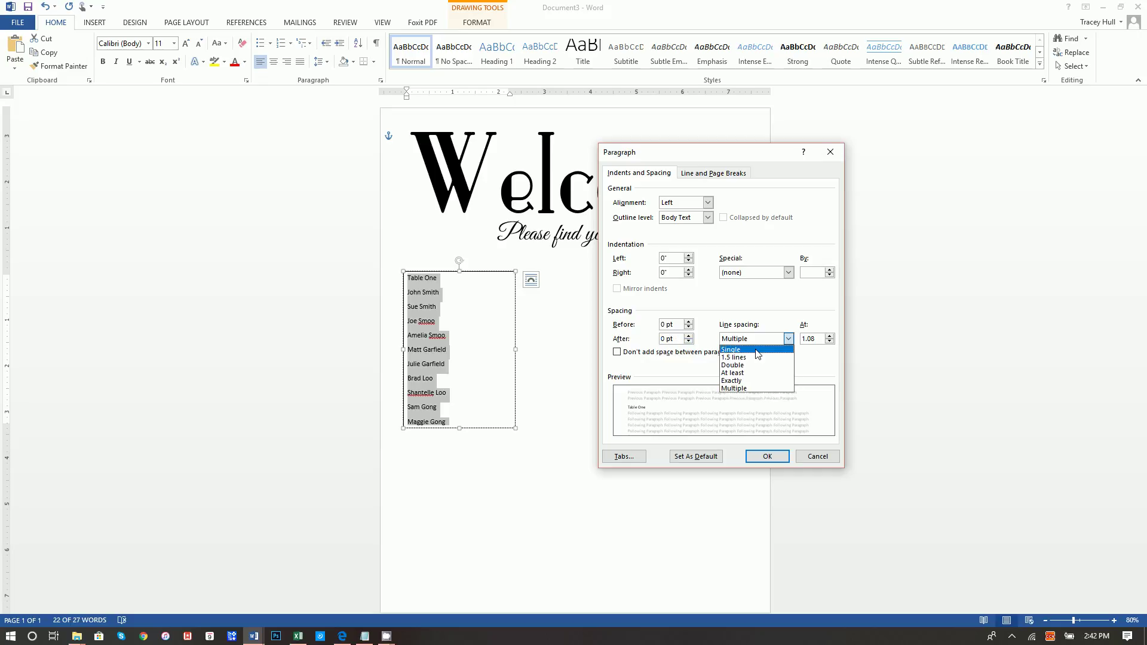
pyautogui.click(758, 352)
pyautogui.click(768, 457)
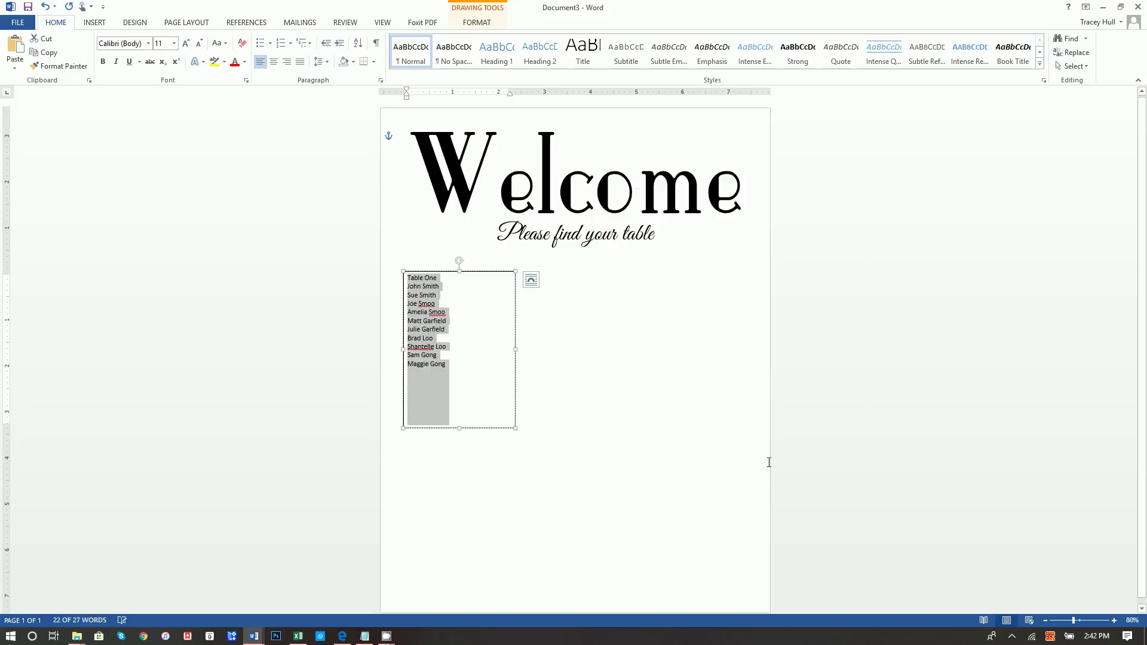
# Apply the Copperplate Gothic Light font to the guest list.
pyautogui.click(149, 43)
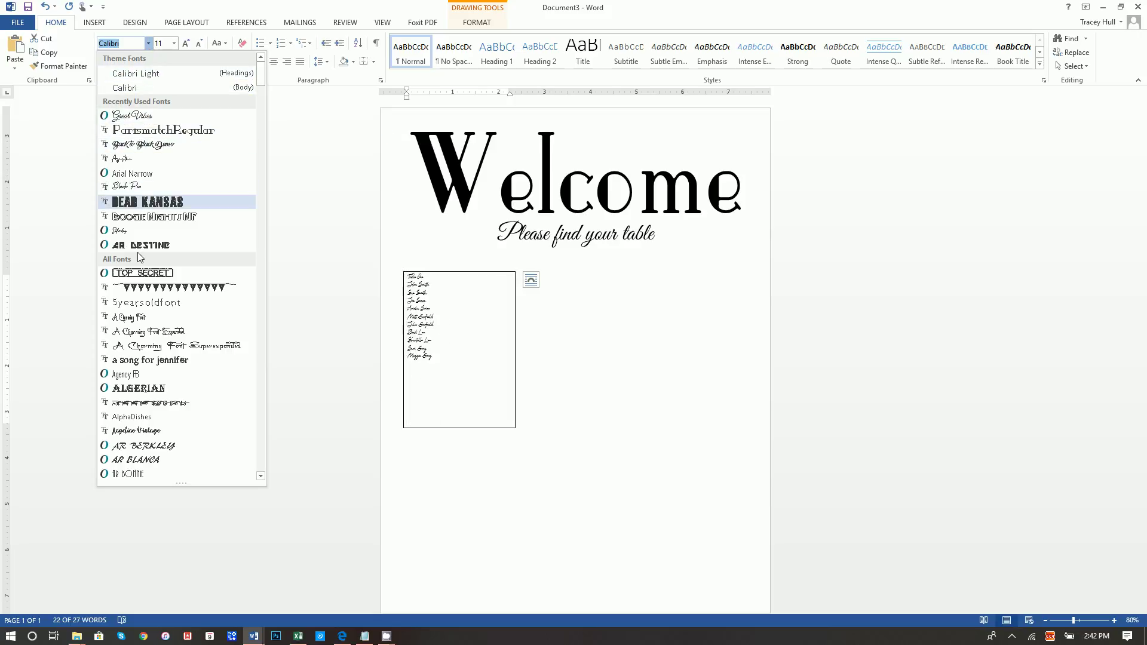
pyautogui.scroll(-6, 153, 308)
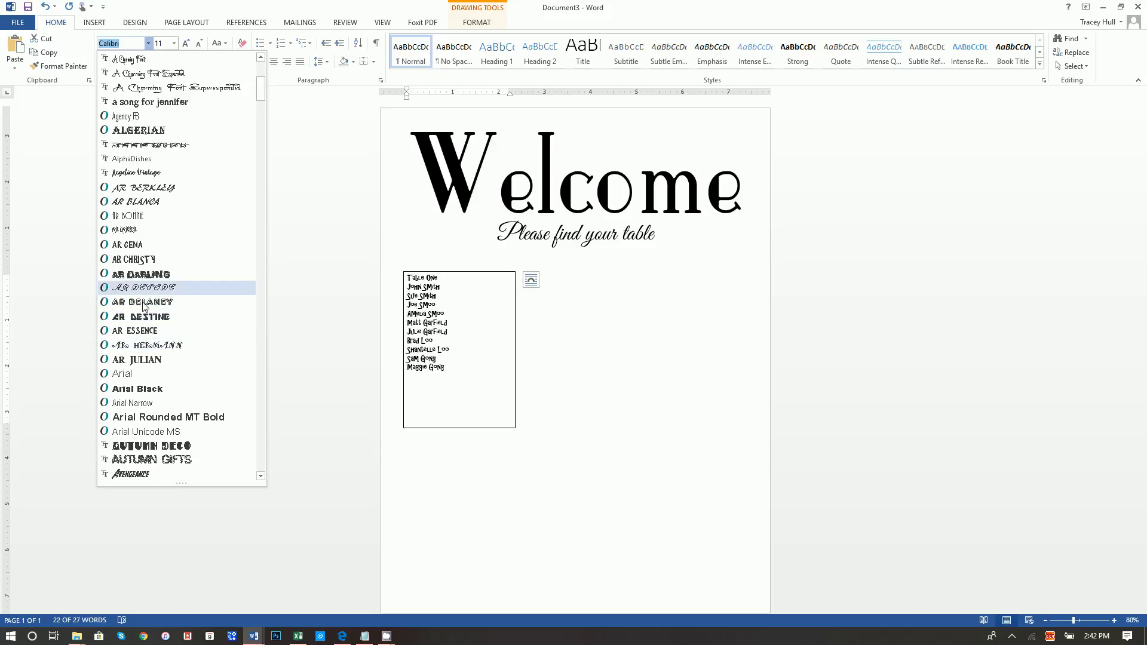
pyautogui.scroll(-15, 141, 338)
pyautogui.scroll(-5, 145, 341)
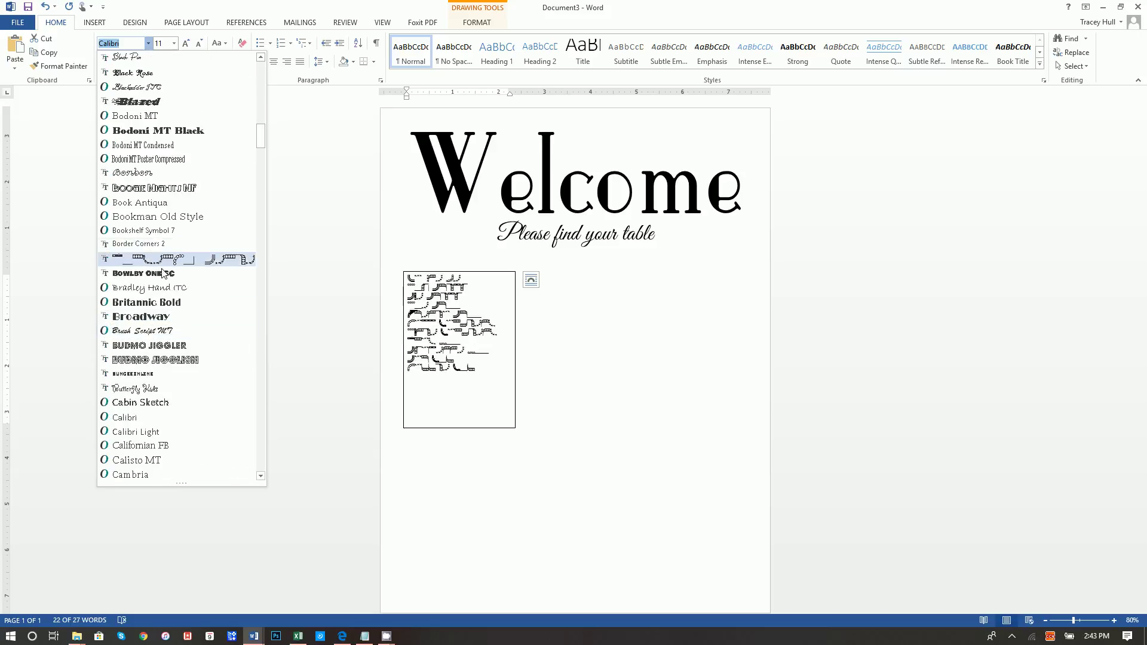
pyautogui.scroll(-8, 143, 419)
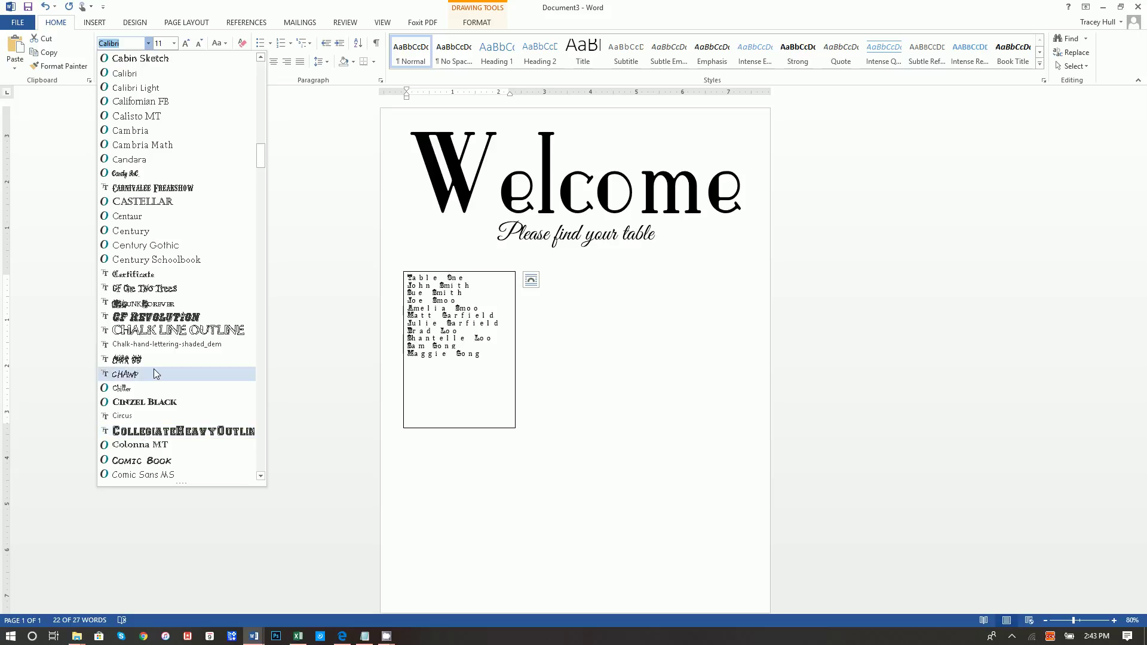
pyautogui.scroll(-3, 154, 383)
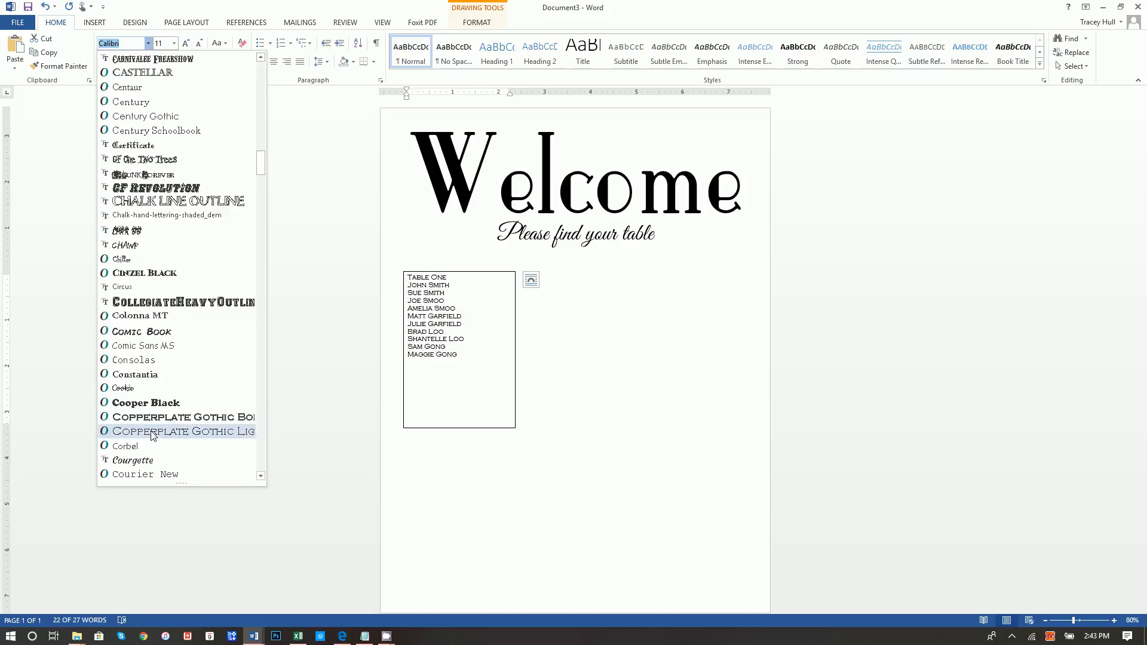
pyautogui.click(153, 433)
# Make the 'Table One' heading 16 pt bold.
pyautogui.click(451, 278)
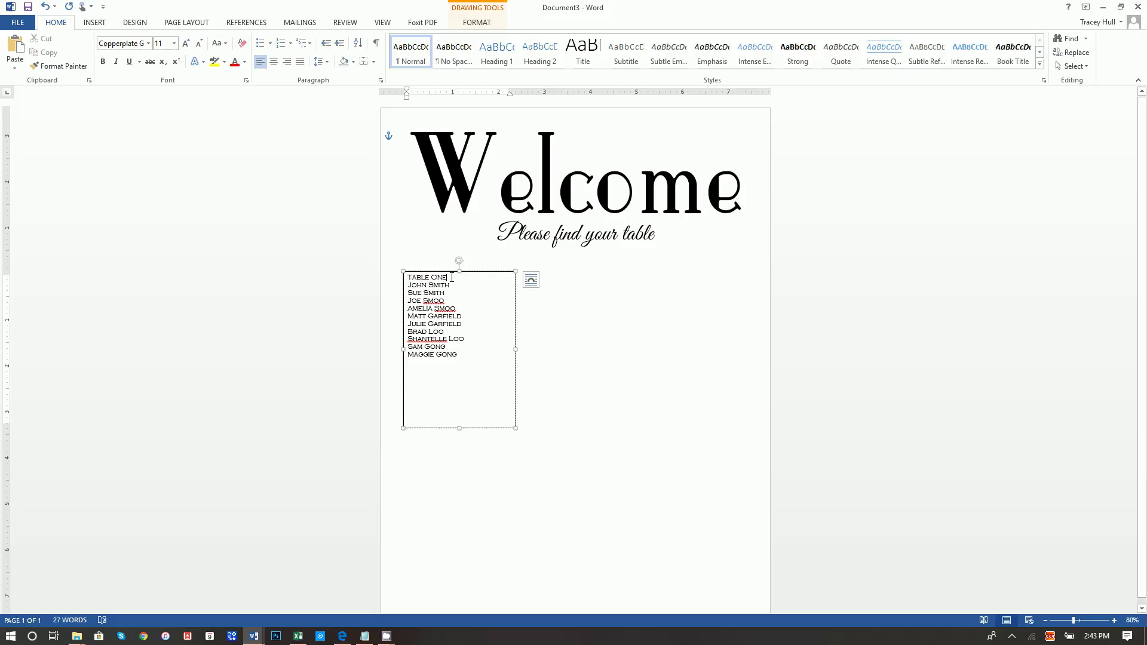
pyautogui.moveTo(452, 278); pyautogui.dragTo(407, 278)
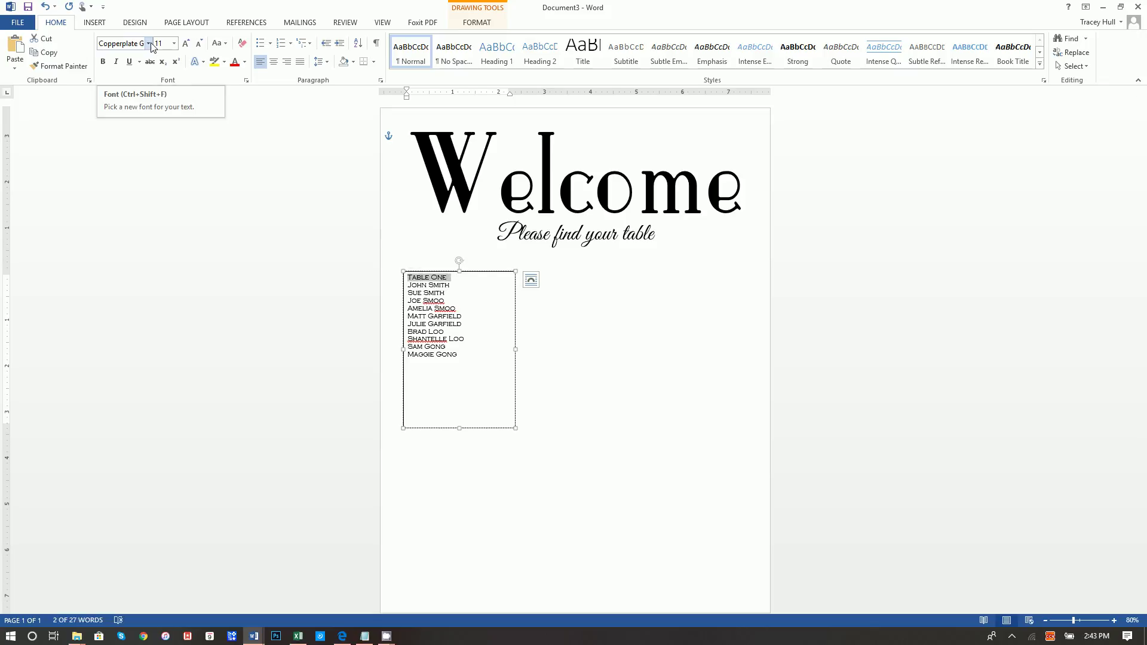
pyautogui.click(174, 43)
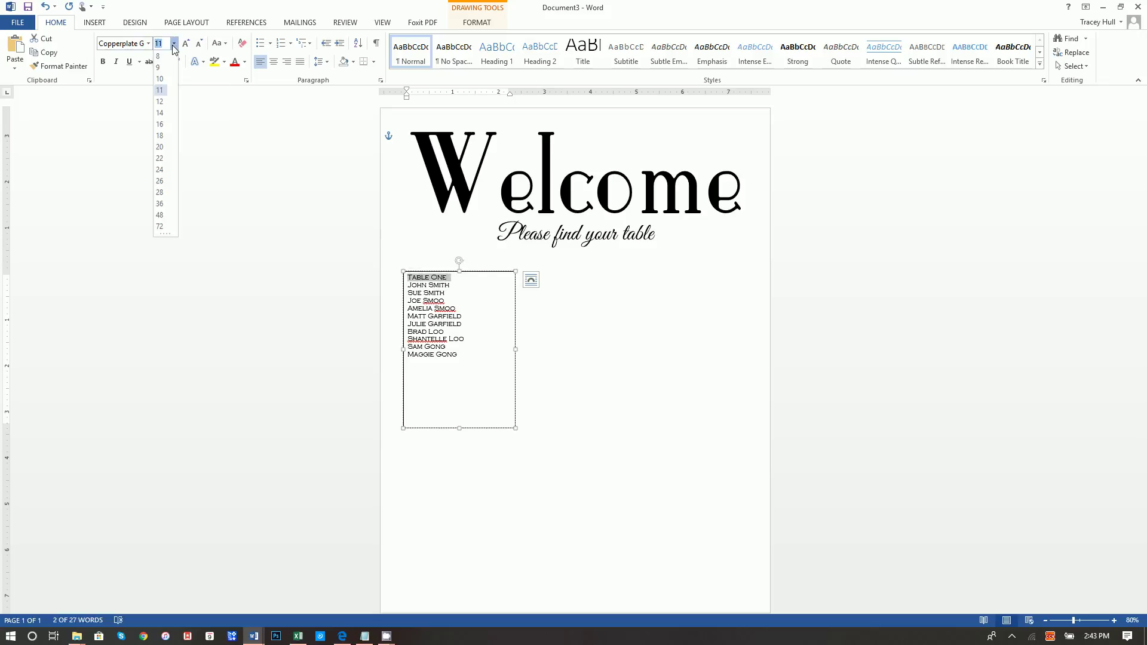
pyautogui.click(160, 125)
pyautogui.click(102, 62)
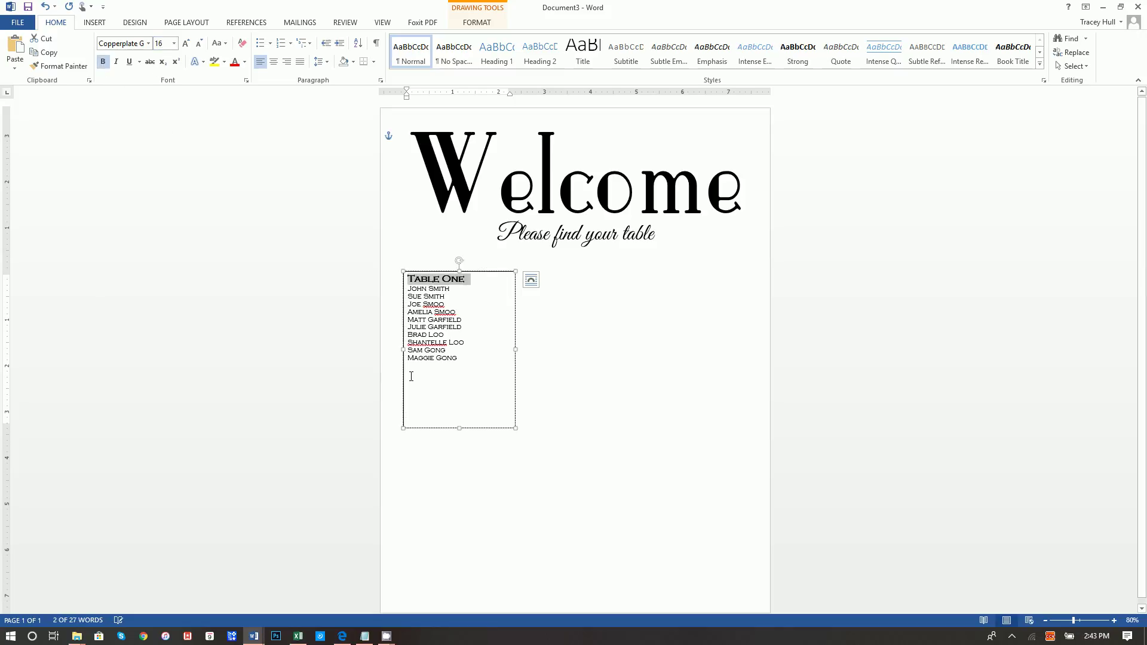
pyautogui.moveTo(459, 425); pyautogui.dragTo(378, 278)
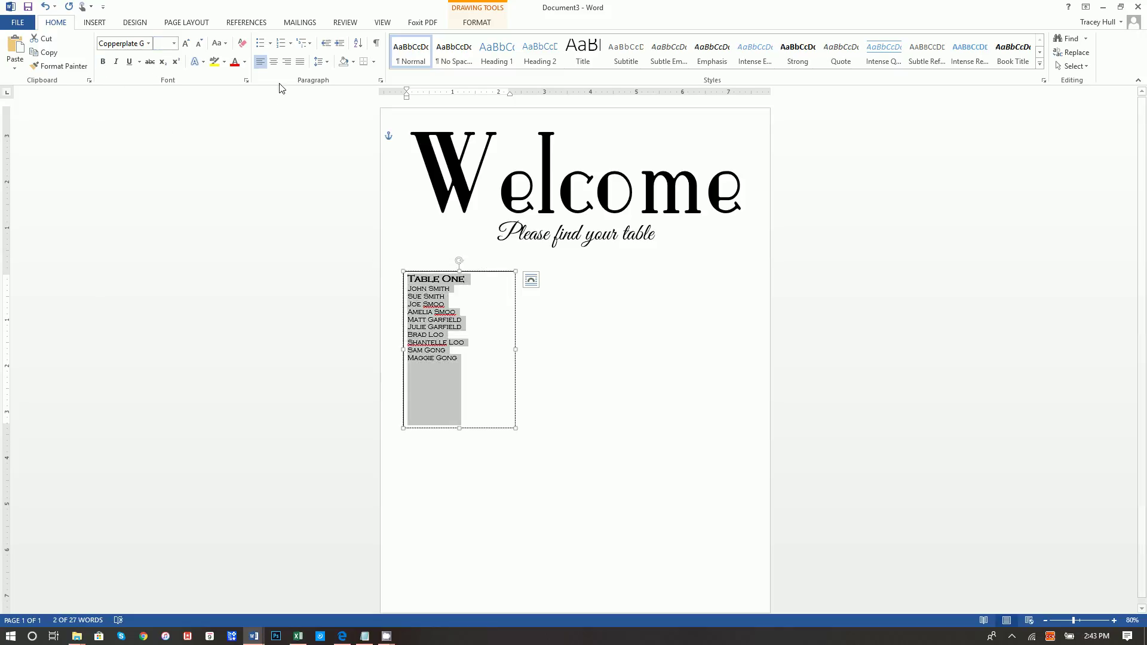
# Centre the names and shrink the text box to about 2.19" by 2.22" to fit the list.
pyautogui.click(273, 63)
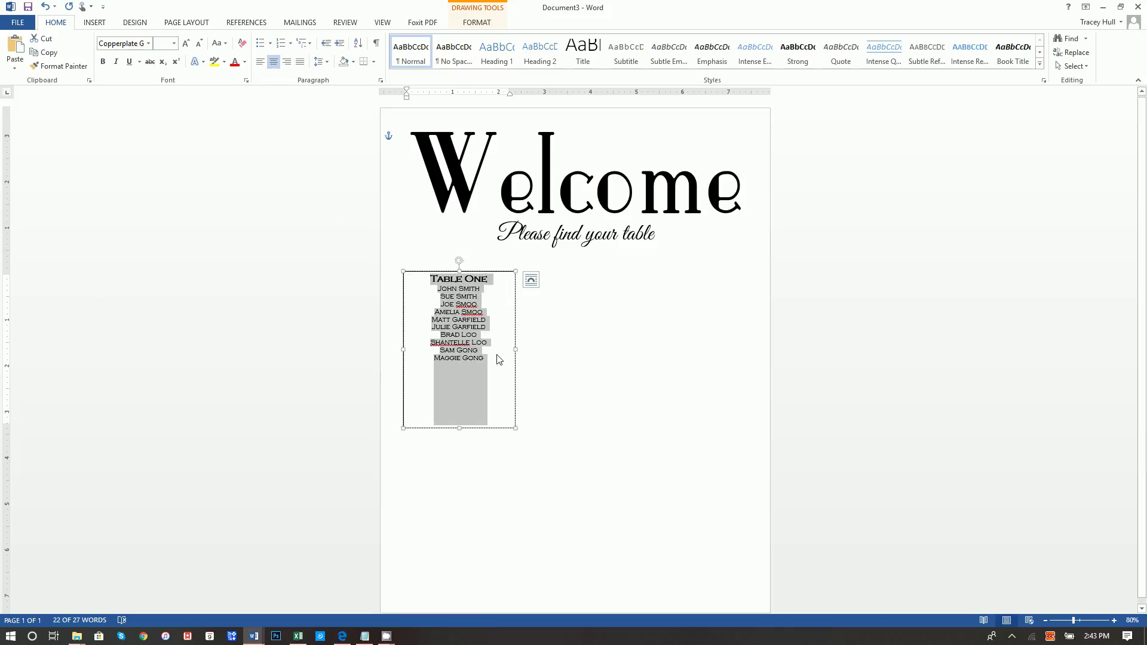
pyautogui.moveTo(516, 350); pyautogui.dragTo(506, 350)
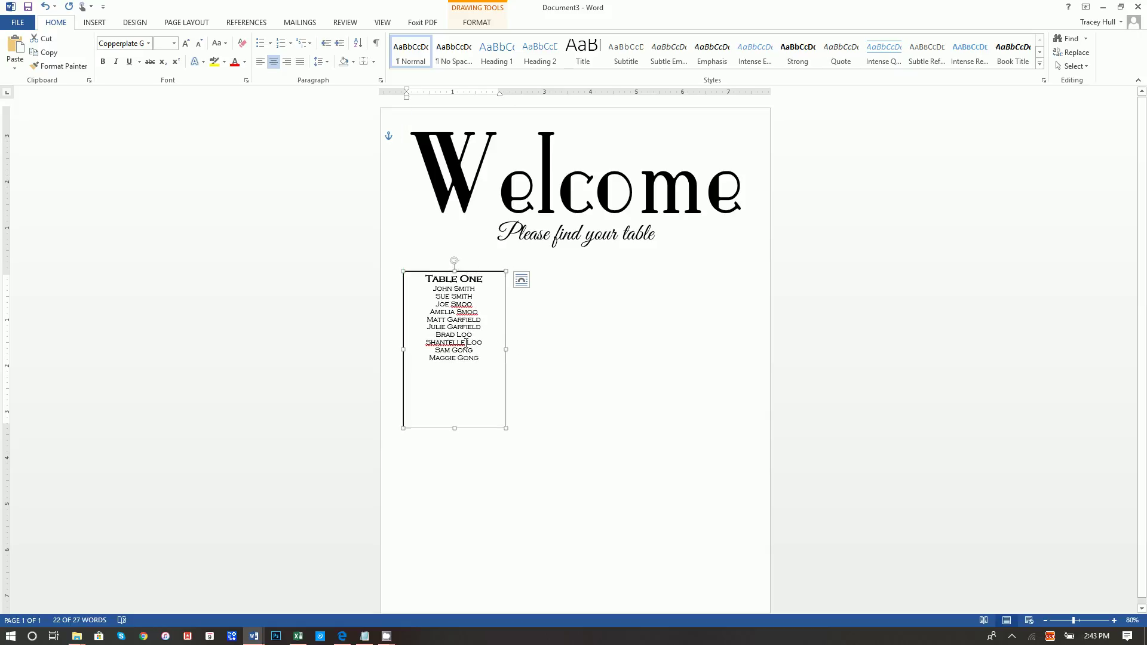
pyautogui.moveTo(455, 428); pyautogui.dragTo(456, 372)
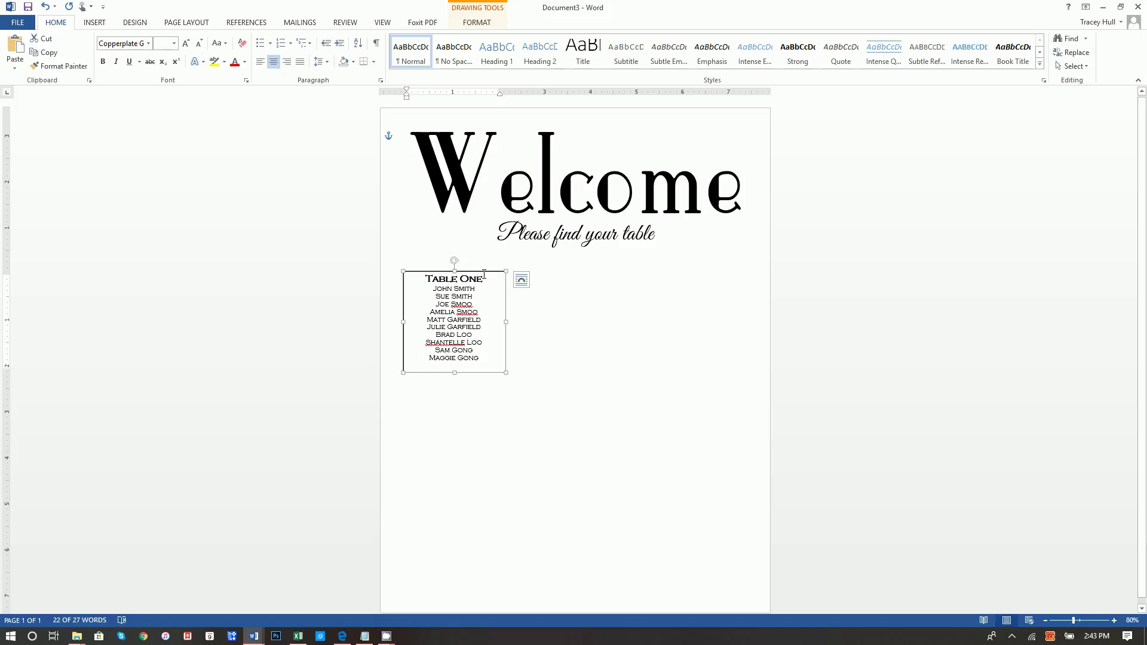
# Remove the text box's border with Shape Outline set to No Outline.
pyautogui.click(484, 274)
pyautogui.click(483, 275)
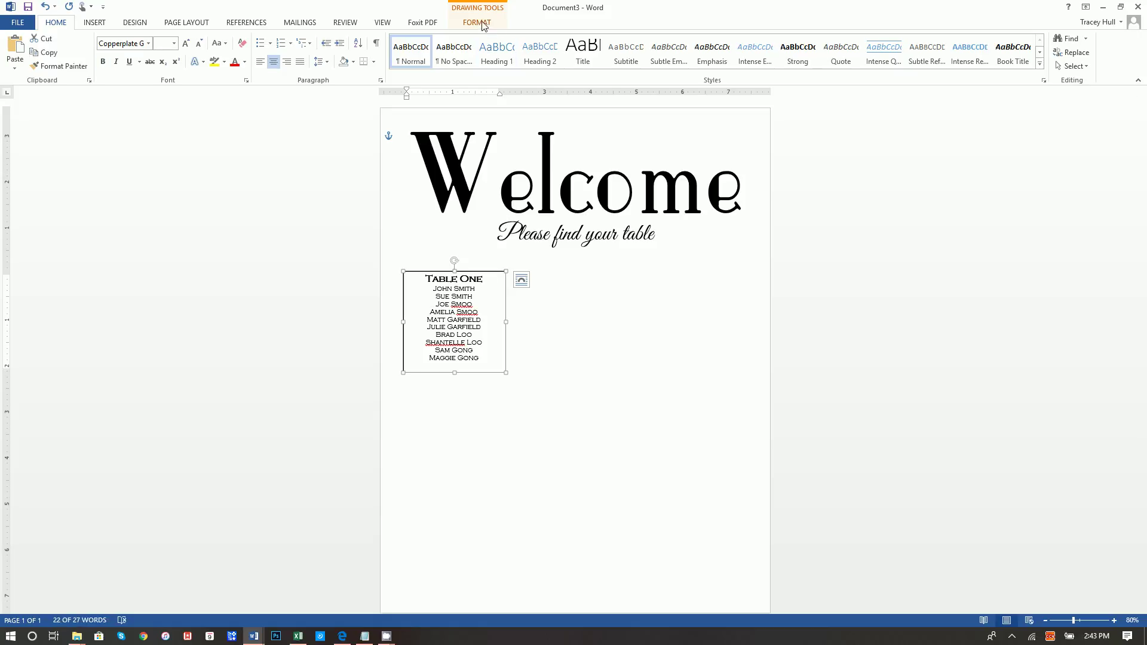
pyautogui.click(586, 430)
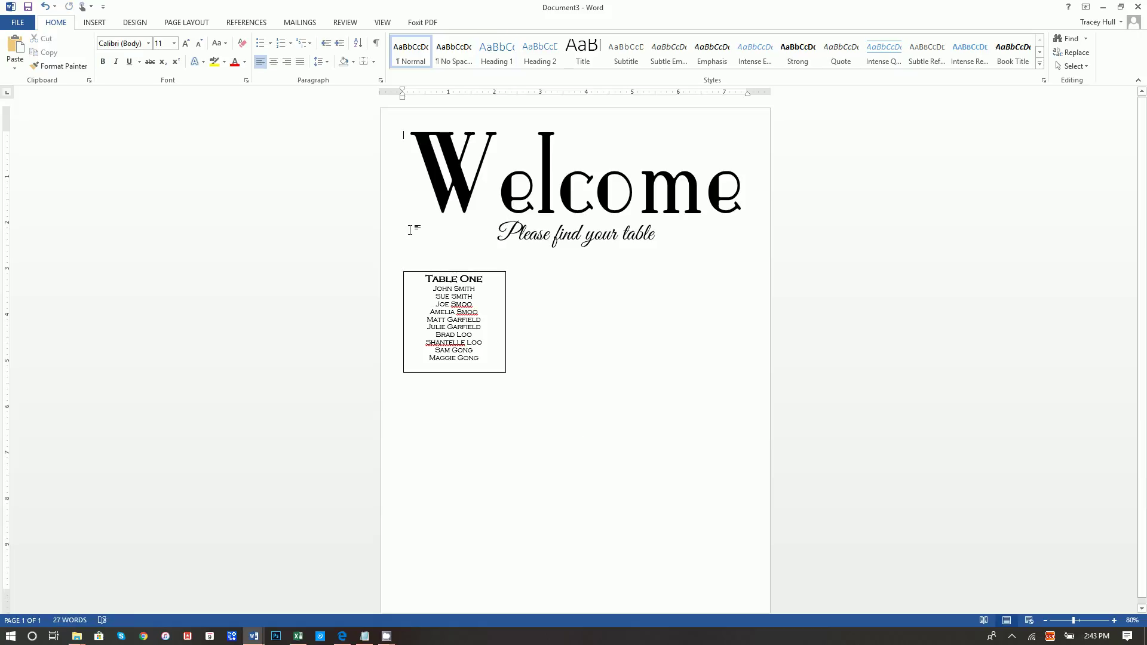
pyautogui.click(428, 276)
pyautogui.click(478, 23)
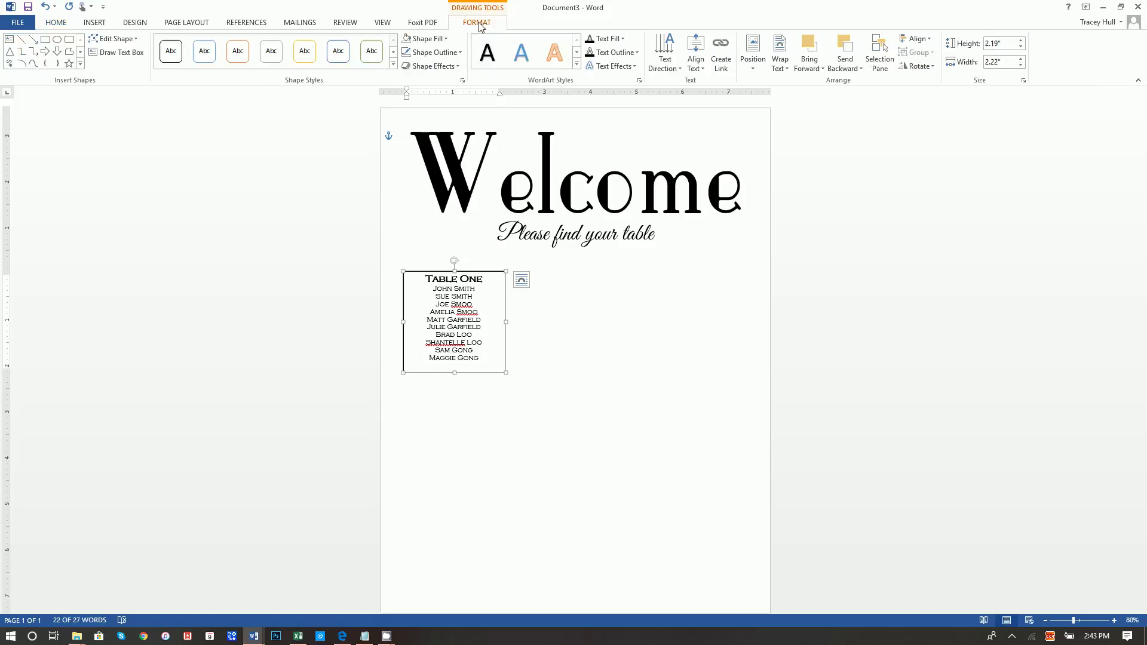
pyautogui.click(423, 53)
pyautogui.click(440, 157)
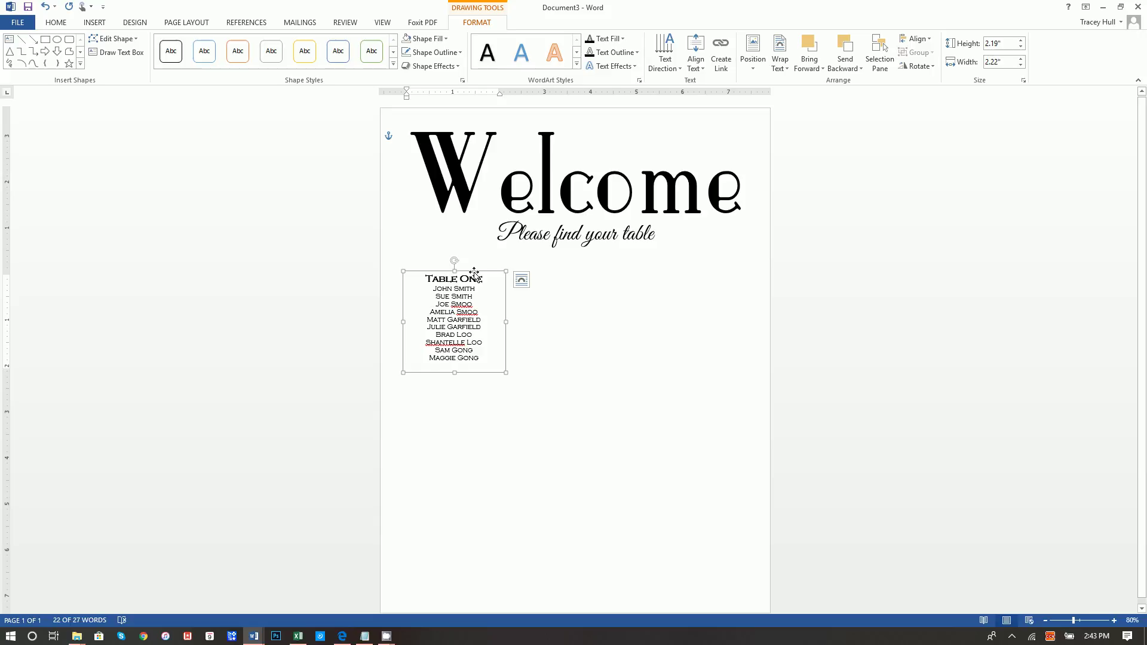
pyautogui.click(532, 356)
pyautogui.click(478, 272)
# Copy the Table One box and paste a copy just below the original.
pyautogui.rightClick(493, 272)
pyautogui.click(510, 293)
pyautogui.click(514, 412)
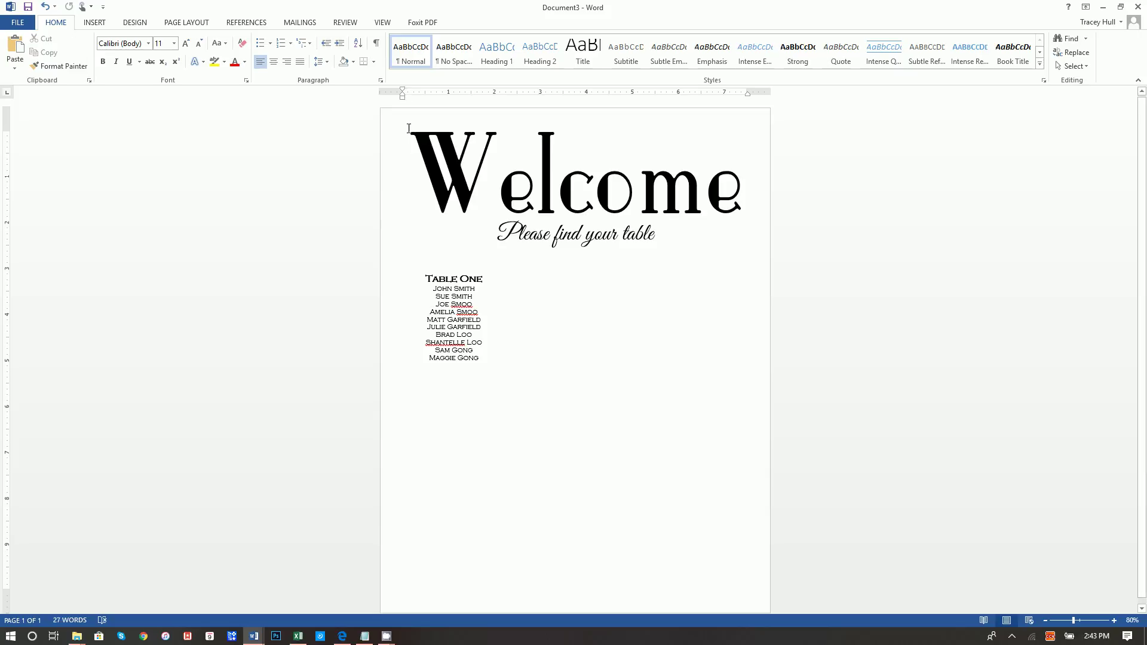
pyautogui.rightClick(505, 317)
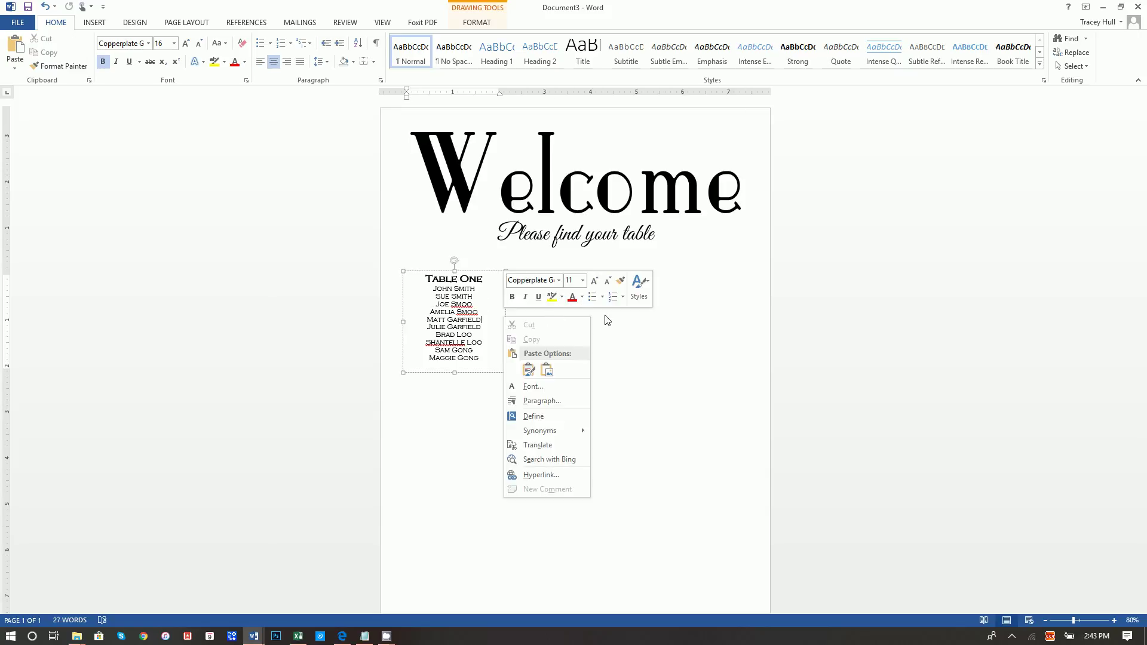
pyautogui.press('Escape')
pyautogui.click(530, 299)
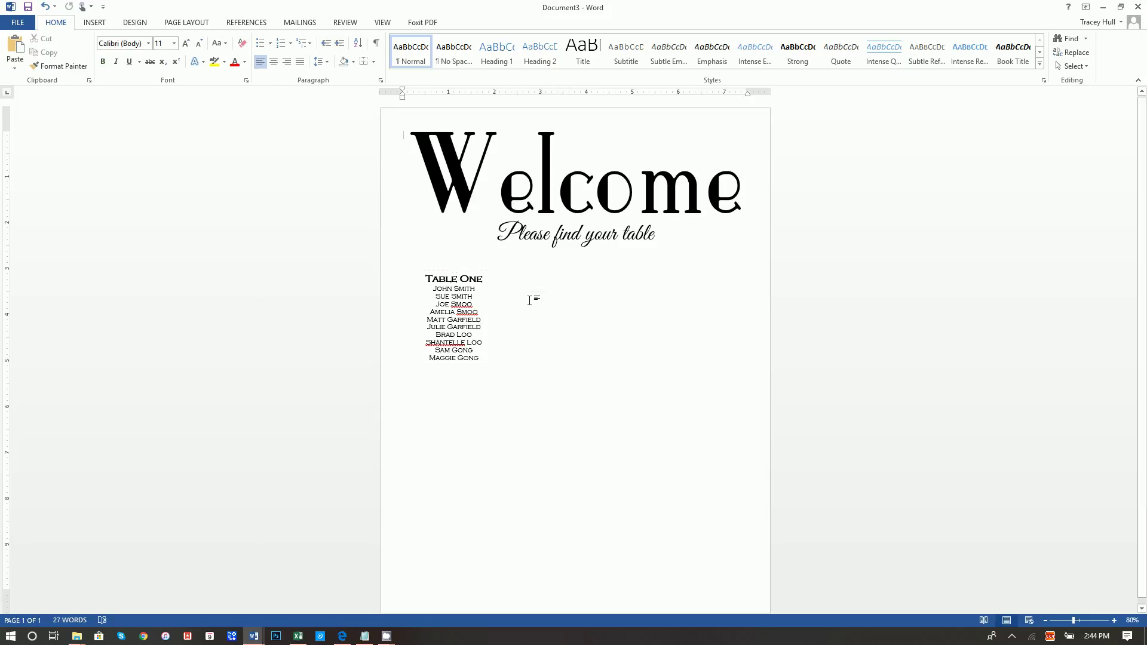
pyautogui.rightClick(530, 299)
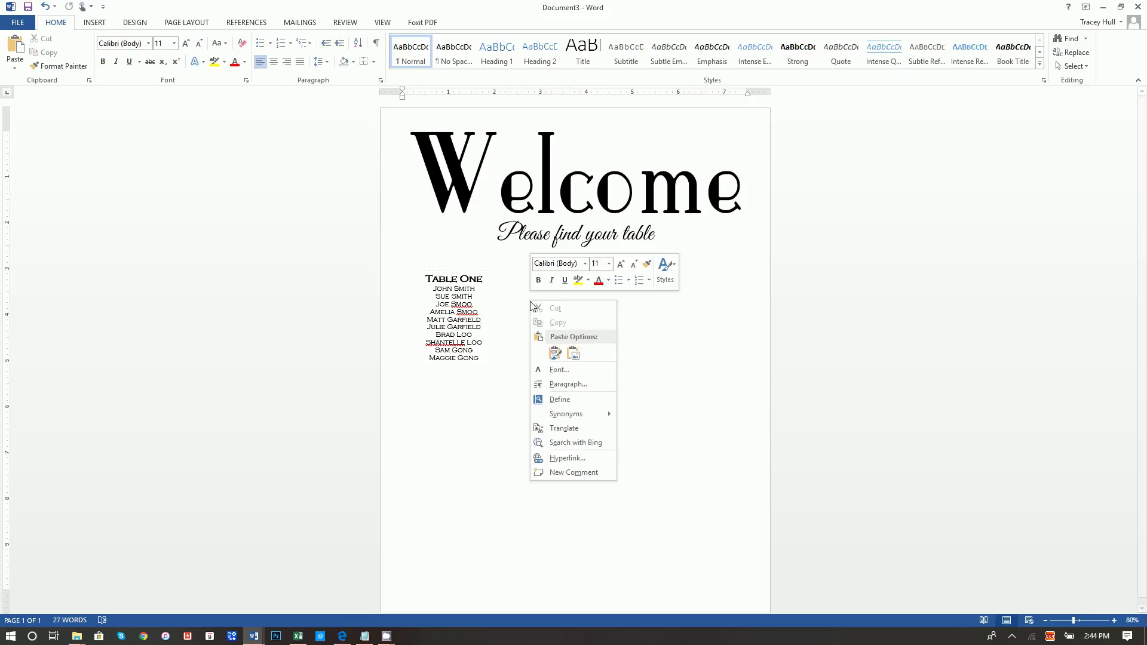
pyautogui.click(554, 356)
pyautogui.moveTo(475, 233); pyautogui.dragTo(476, 492)
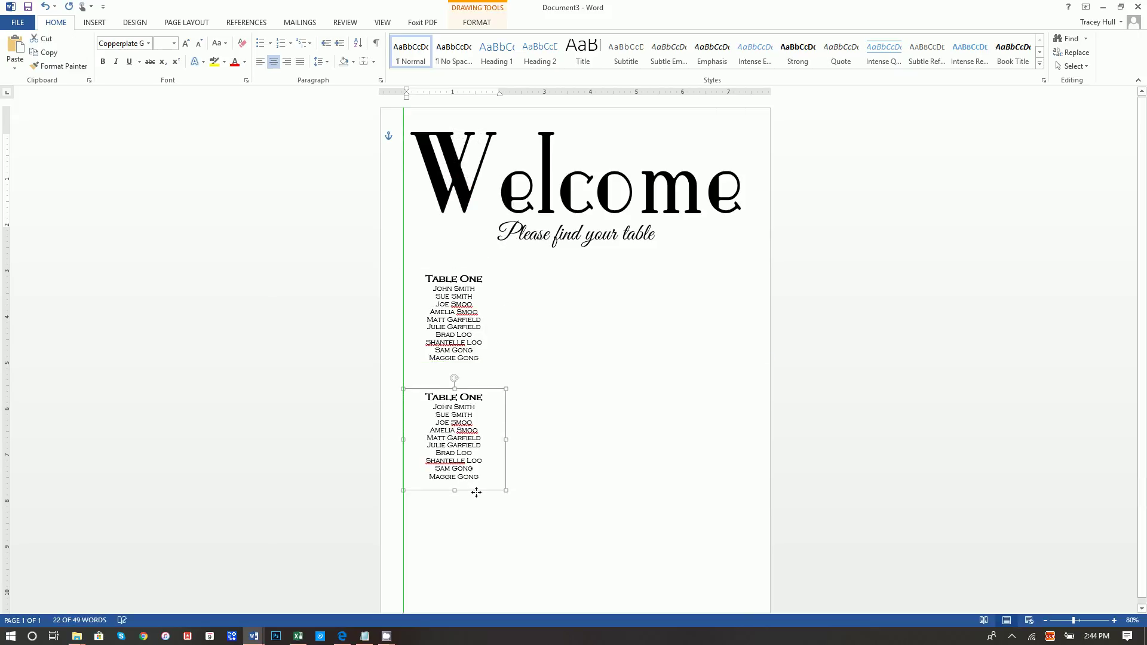
# Paste three more copies at the bottom left, bottom centre and bottom right of the page.
pyautogui.click(594, 385)
pyautogui.rightClick(594, 384)
pyautogui.click(618, 437)
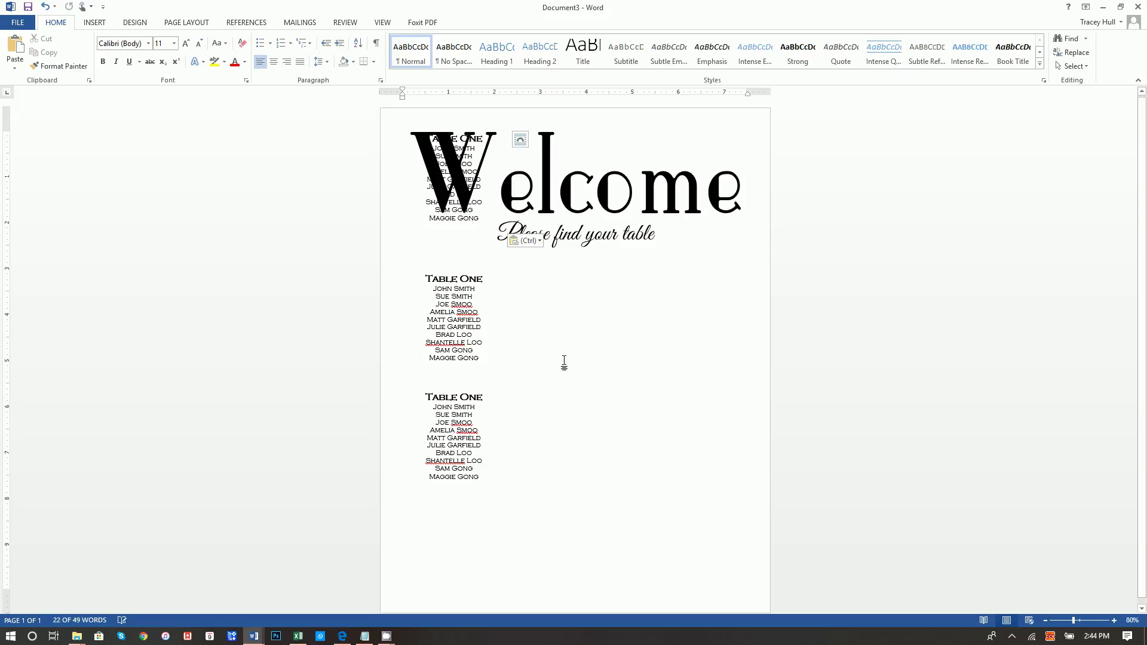
pyautogui.moveTo(483, 239); pyautogui.dragTo(488, 598)
pyautogui.click(576, 346)
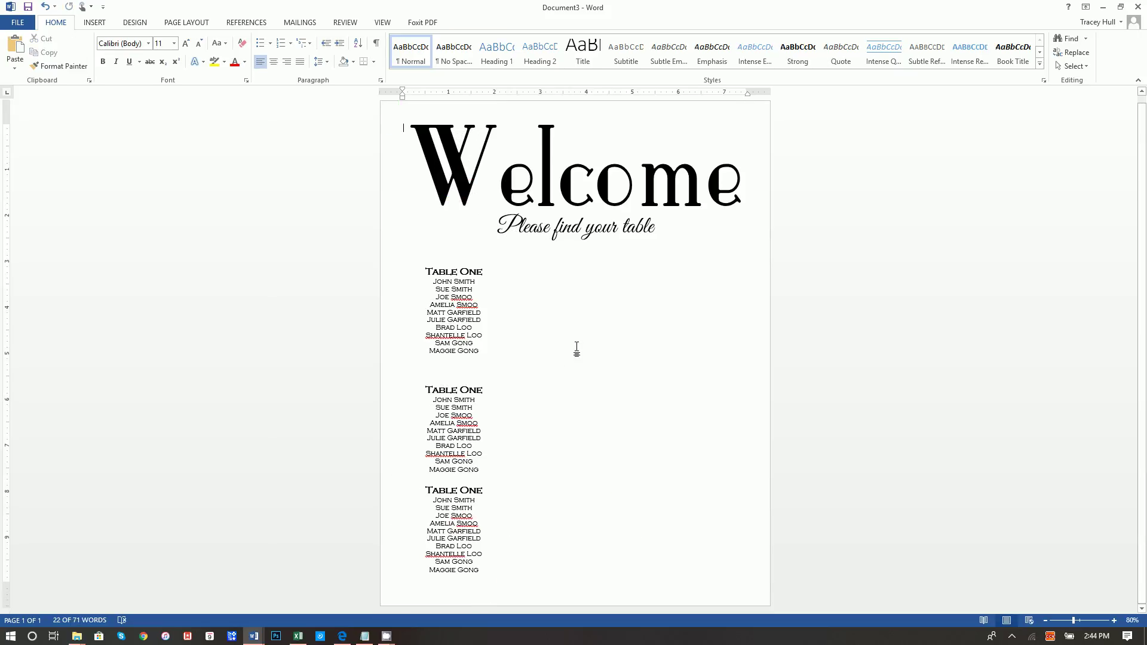
pyautogui.rightClick(576, 346)
pyautogui.click(602, 400)
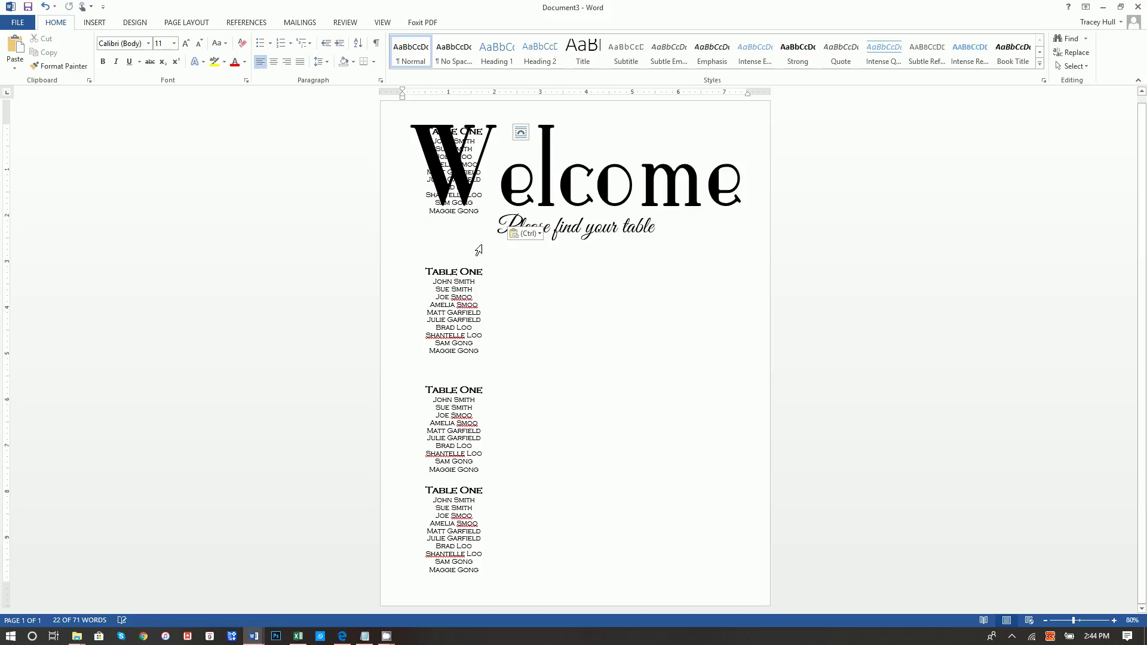
pyautogui.moveTo(460, 179); pyautogui.dragTo(606, 573)
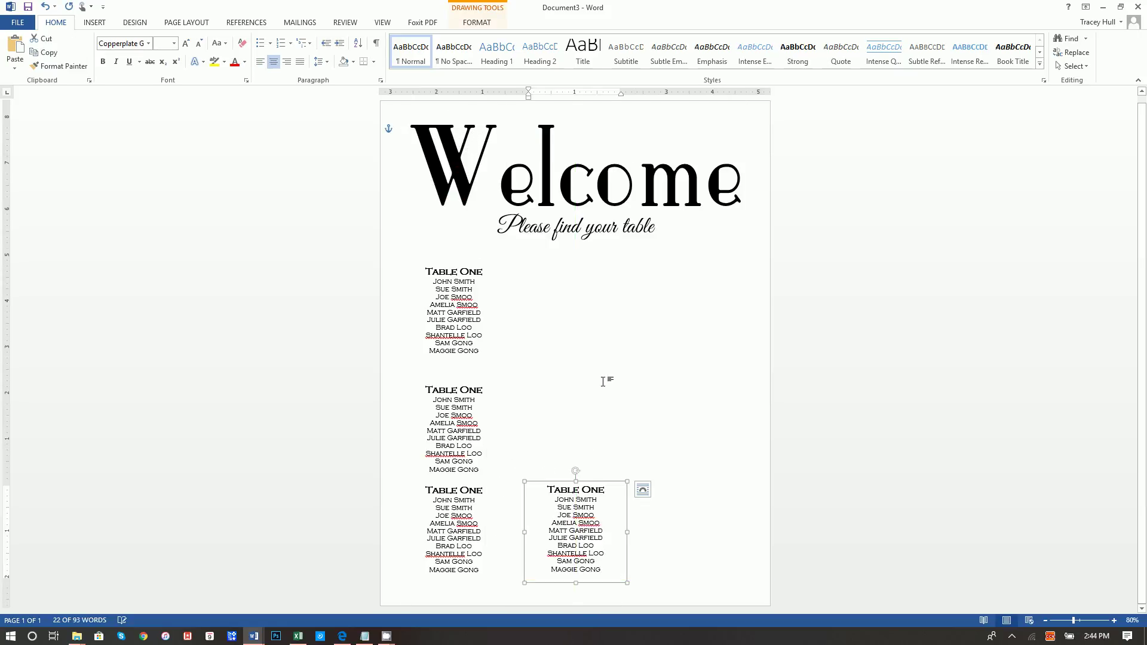
pyautogui.click(604, 382)
pyautogui.rightClick(604, 381)
pyautogui.click(628, 434)
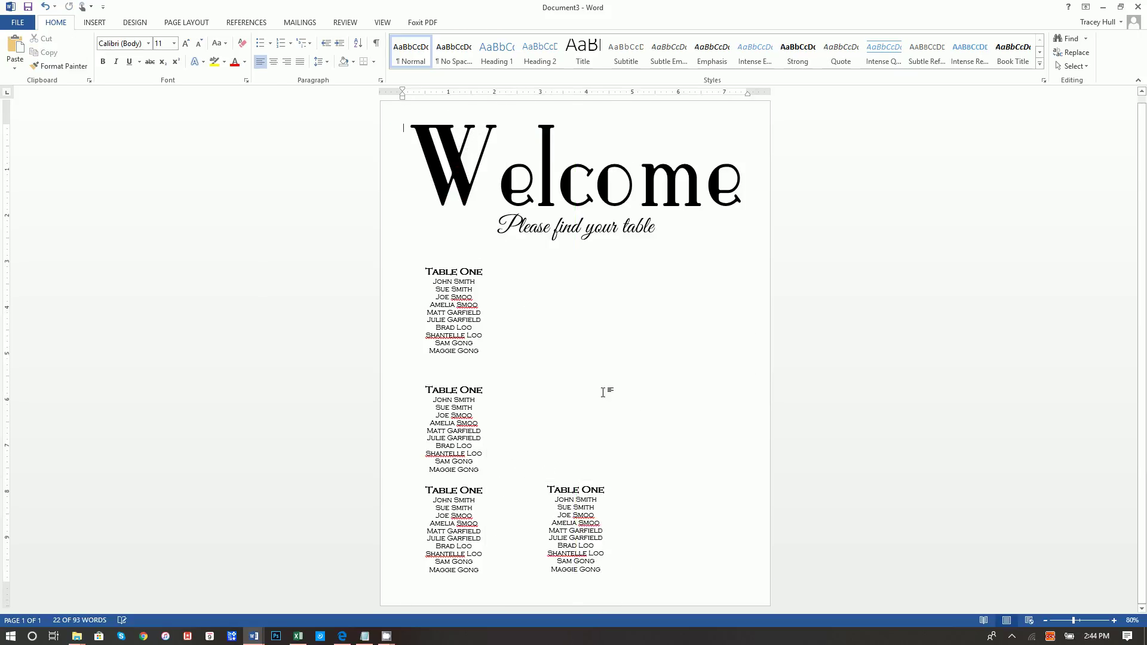
pyautogui.moveTo(483, 242); pyautogui.dragTo(701, 532)
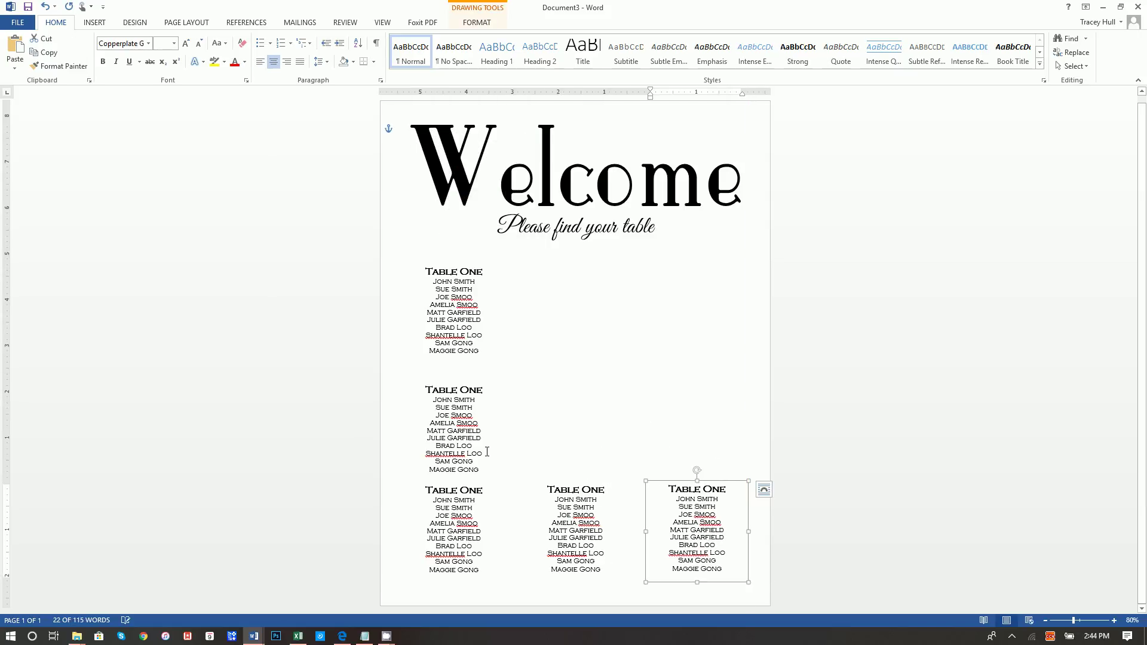
# Paste two more copies into the right column, one mid-page and one at the top.
pyautogui.rightClick(554, 289)
pyautogui.click(541, 335)
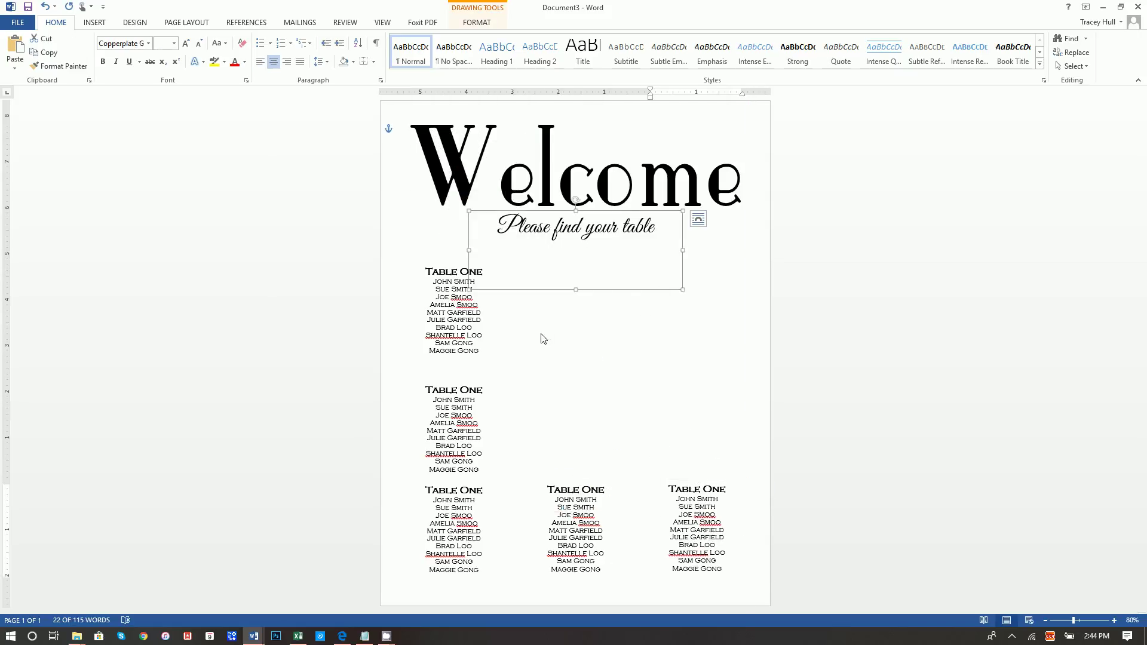
pyautogui.rightClick(541, 333)
pyautogui.click(566, 388)
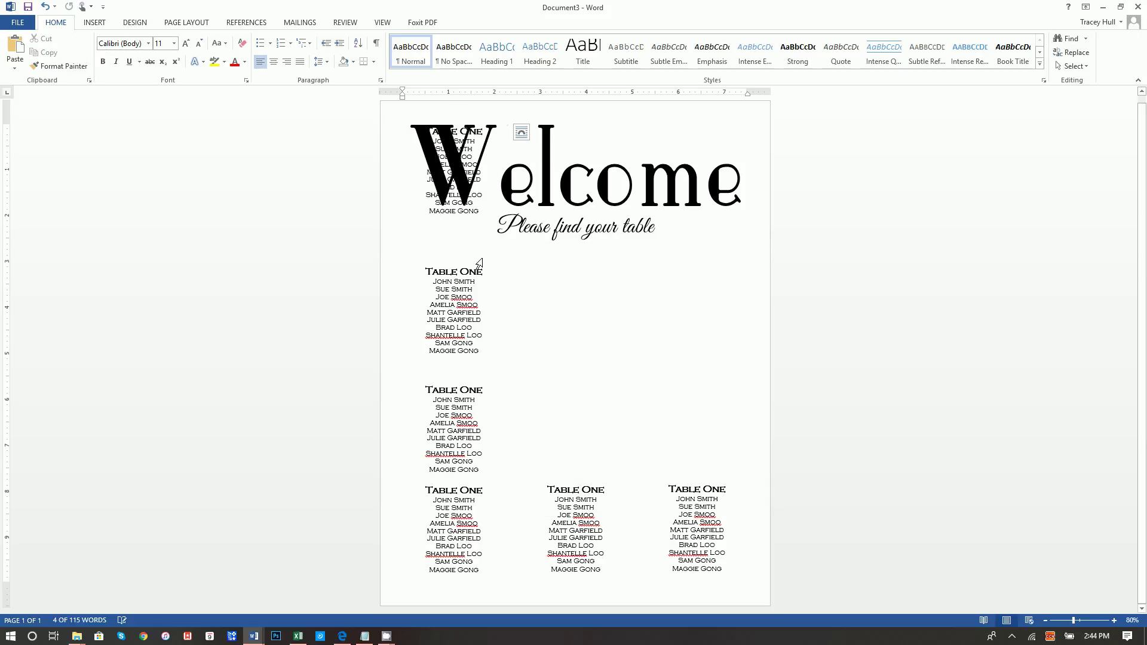
pyautogui.moveTo(461, 225); pyautogui.dragTo(703, 462)
pyautogui.click(579, 293)
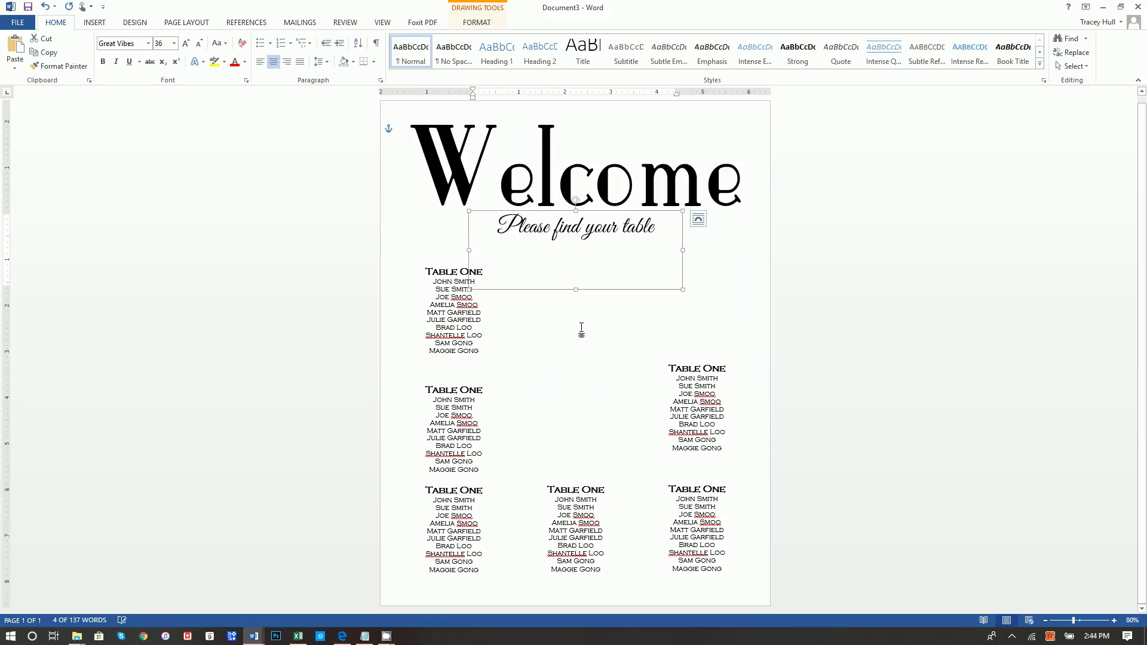
pyautogui.rightClick(581, 328)
pyautogui.click(607, 380)
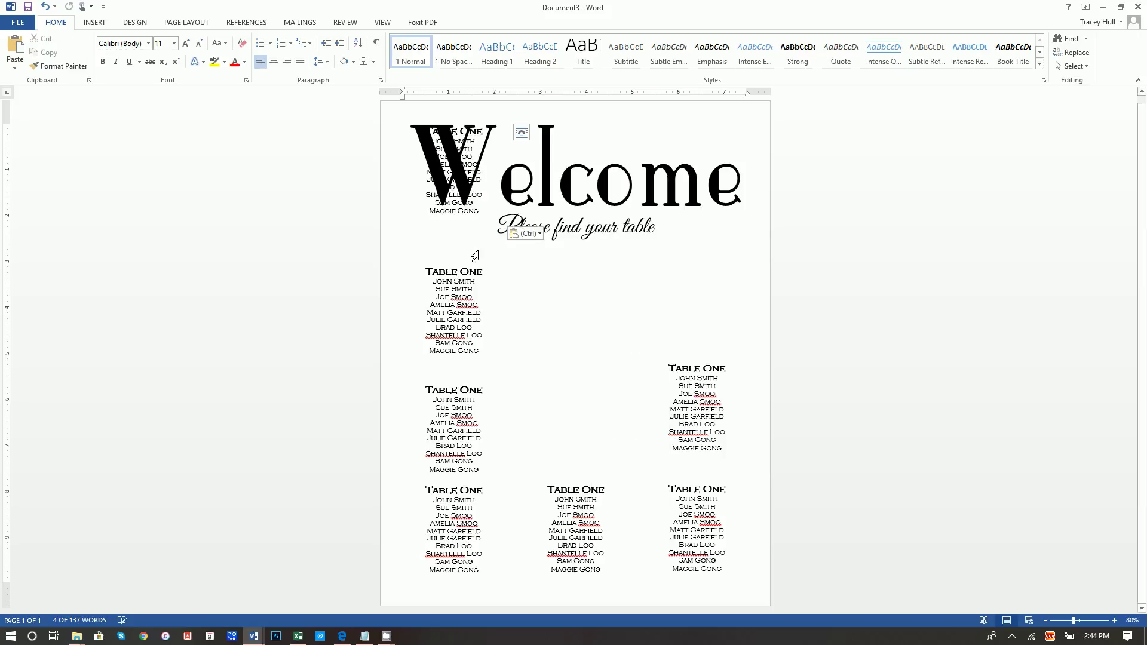
pyautogui.moveTo(471, 224); pyautogui.dragTo(695, 356)
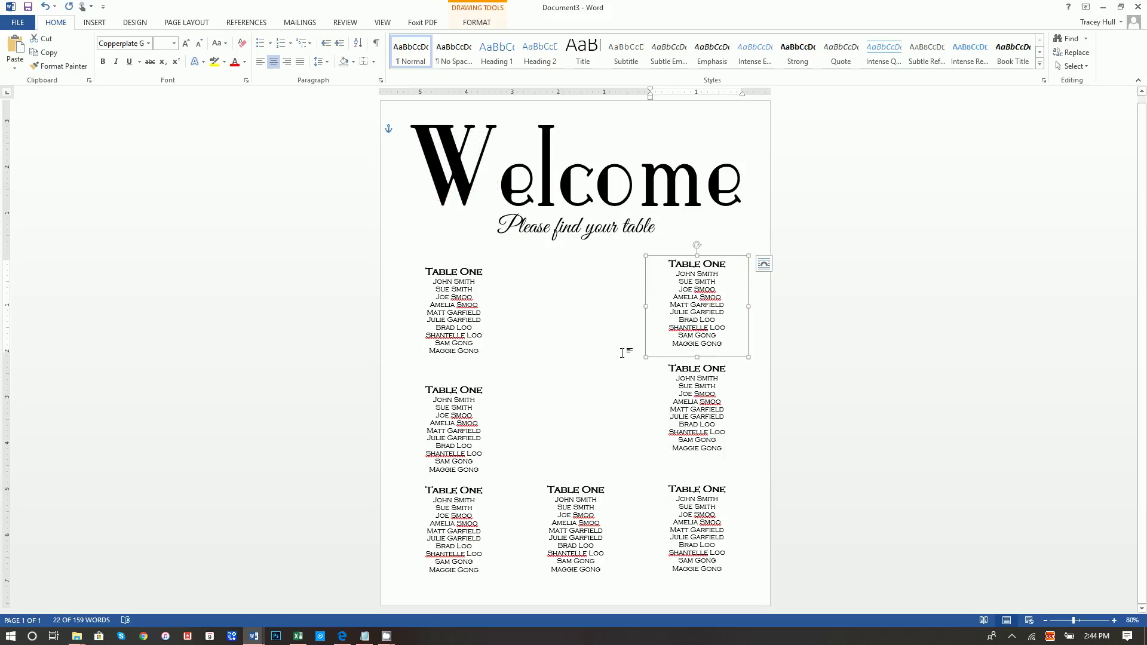
# Retitle the left and bottom copies as Table Two, Table Three and Table Four.
pyautogui.doubleClick(472, 389)
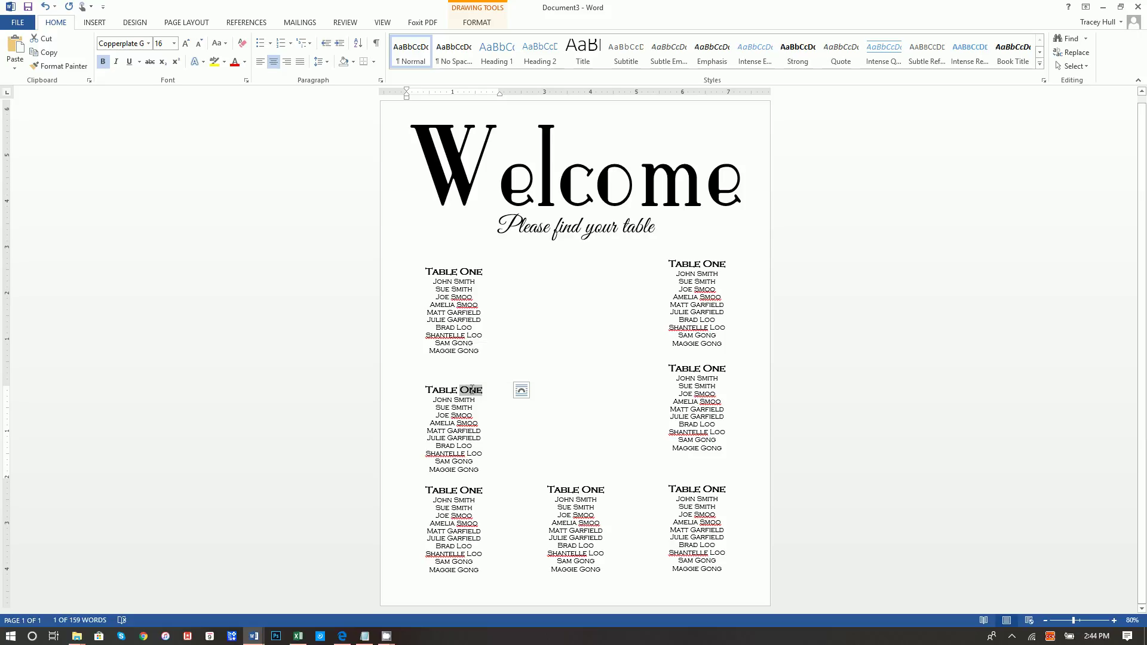
pyautogui.write('Two')
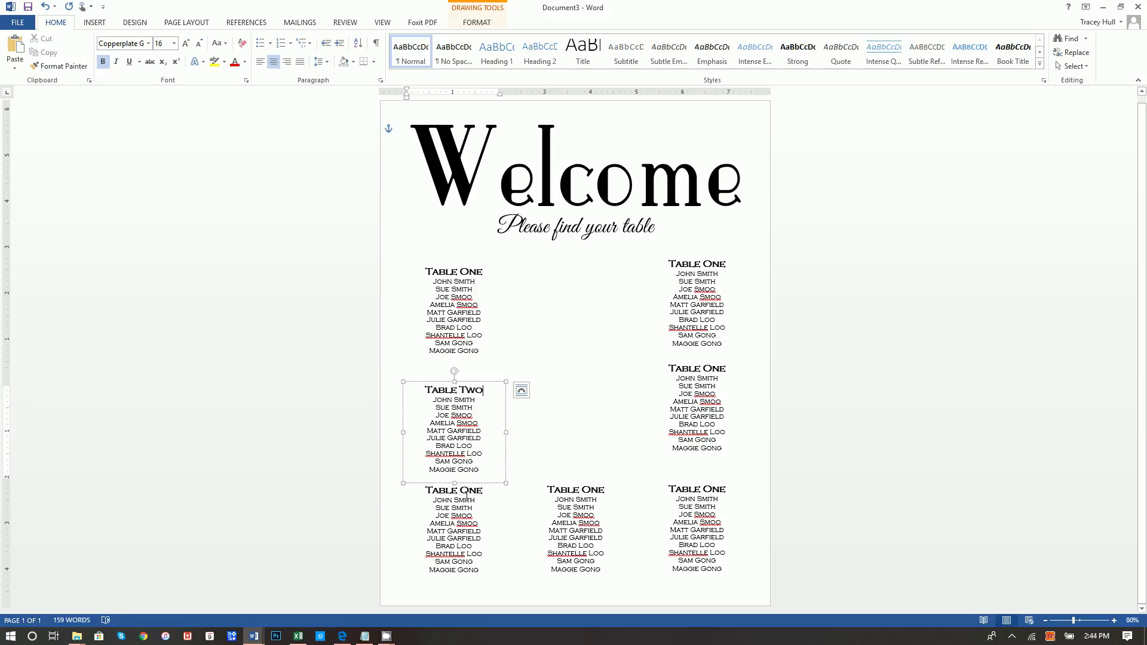
pyautogui.doubleClick(467, 495)
pyautogui.write('Thee')
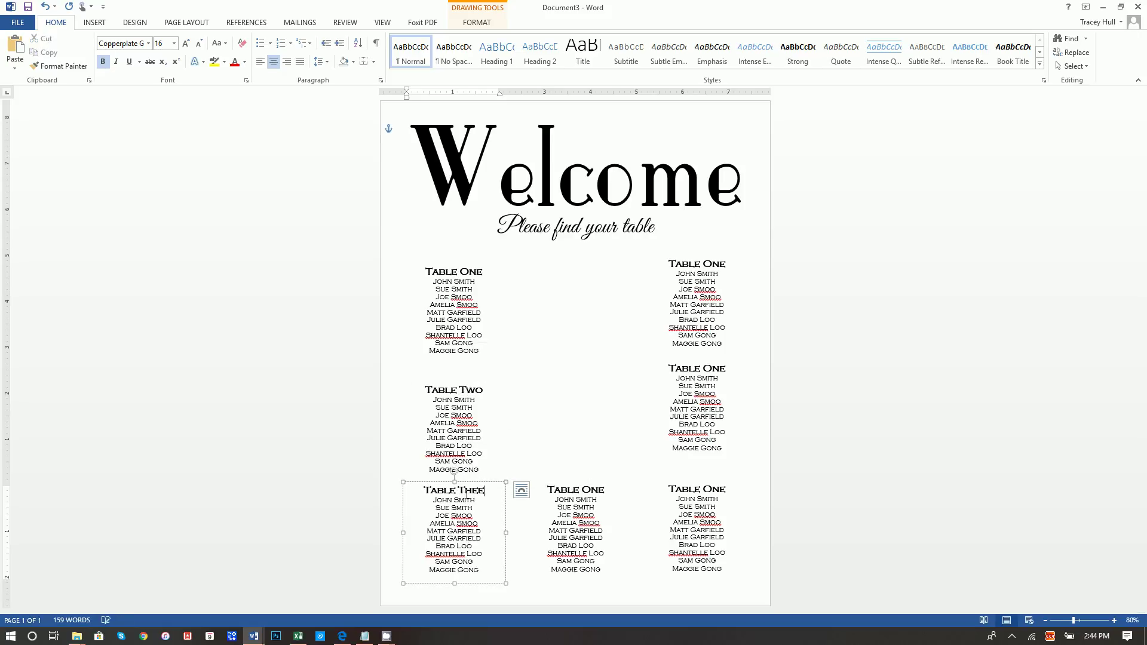
pyautogui.press('BackSpace')
pyautogui.press('BackSpace')
pyautogui.write('reww')
pyautogui.press('BackSpace')
pyautogui.press('BackSpace')
pyautogui.write('e')
pyautogui.doubleClick(594, 490)
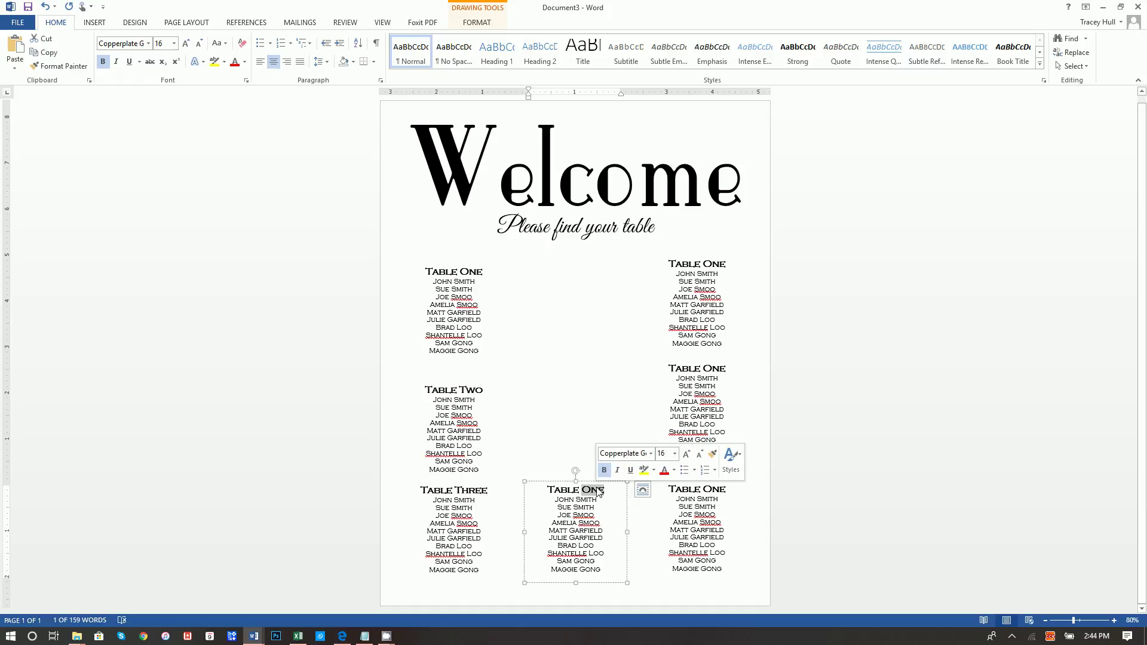
pyautogui.write('Four')
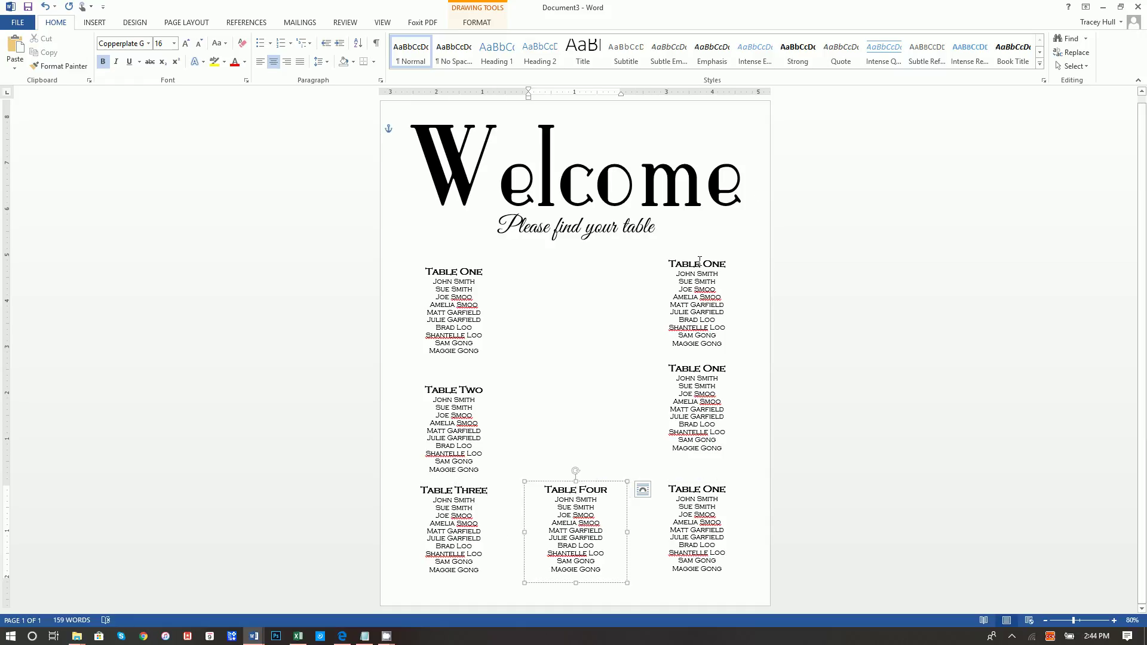
# Retitle the right-column copies as Table Five, Table Six and Table Seven.
pyautogui.doubleClick(714, 263)
pyautogui.write('Five')
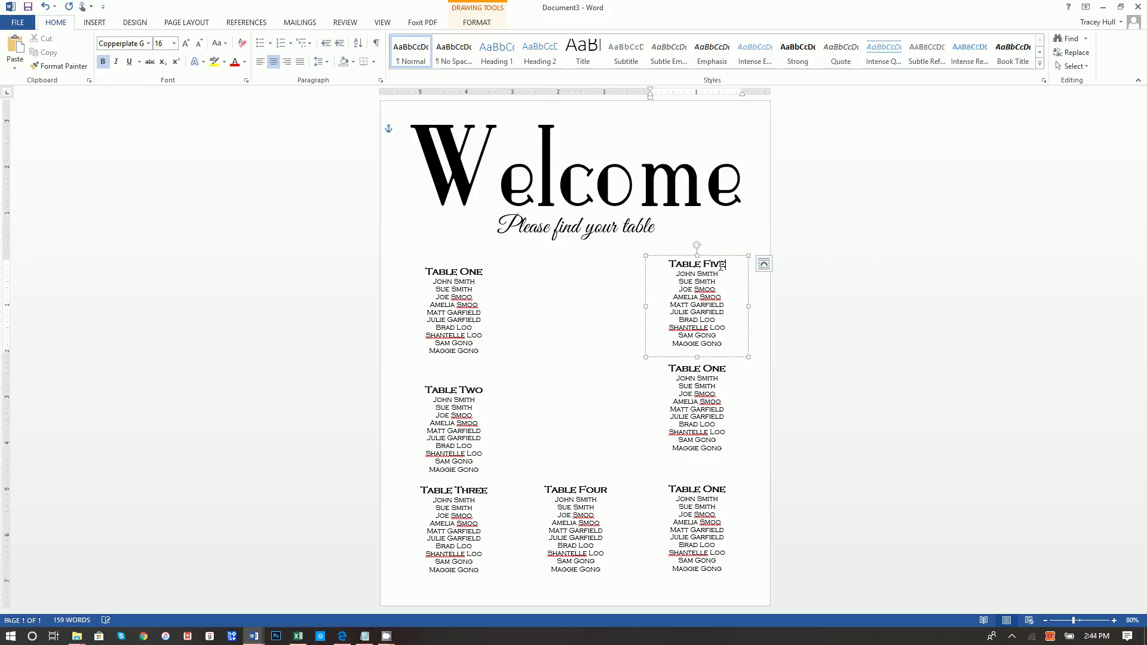
pyautogui.doubleClick(721, 368)
pyautogui.write('Si')
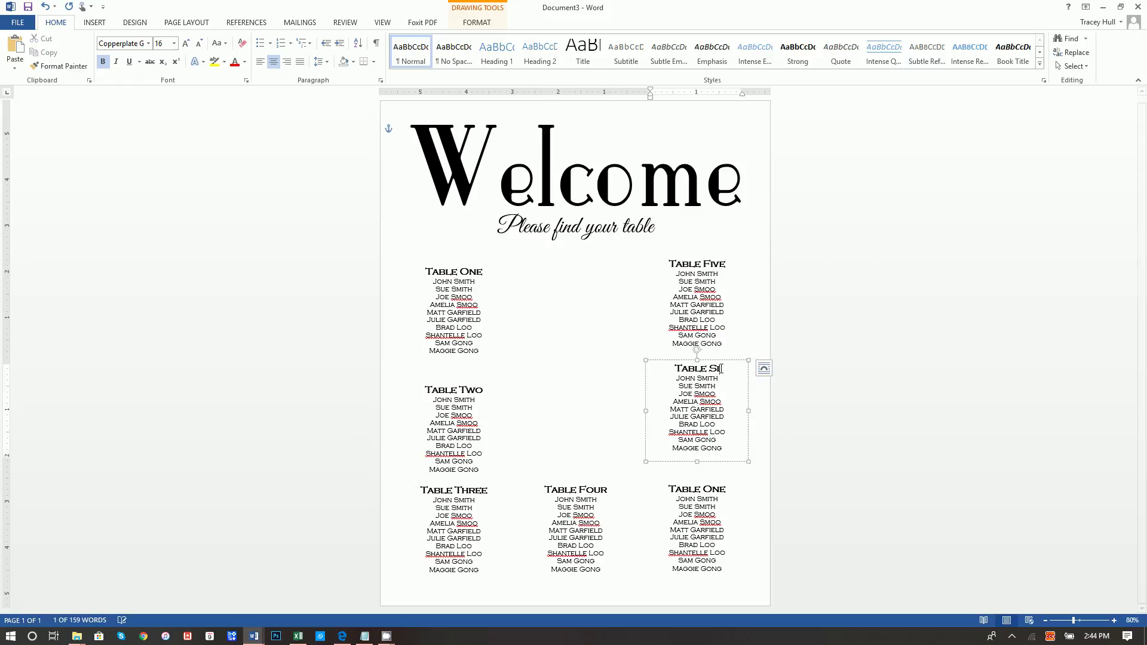
pyautogui.write('x')
pyautogui.doubleClick(718, 490)
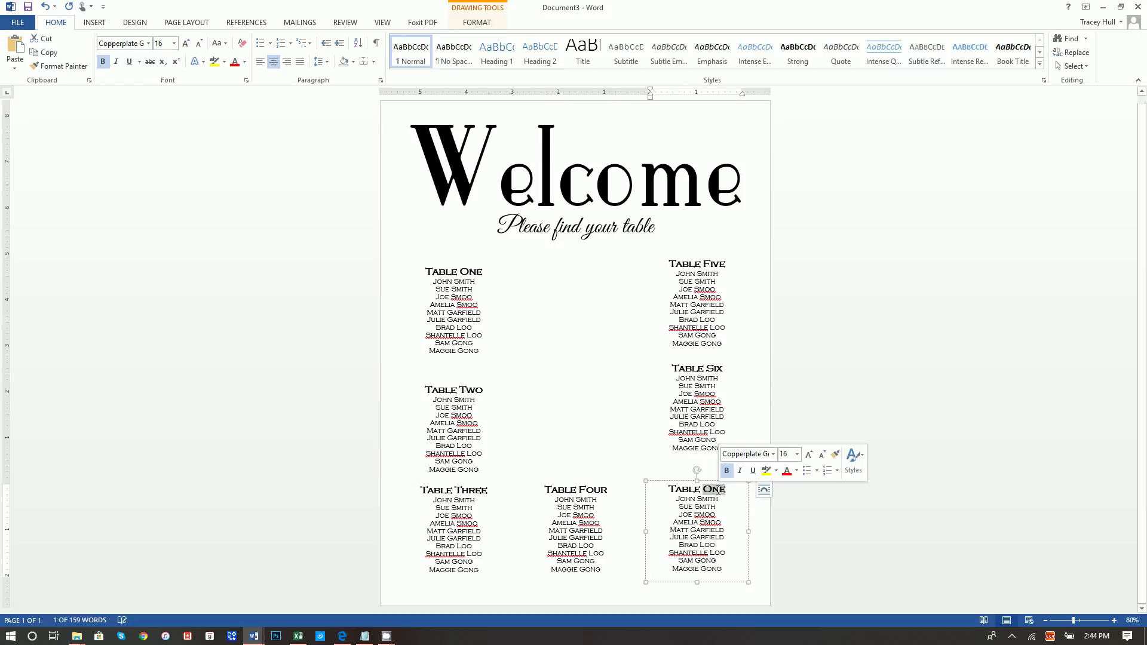
pyautogui.write('Six')
pyautogui.write('v')
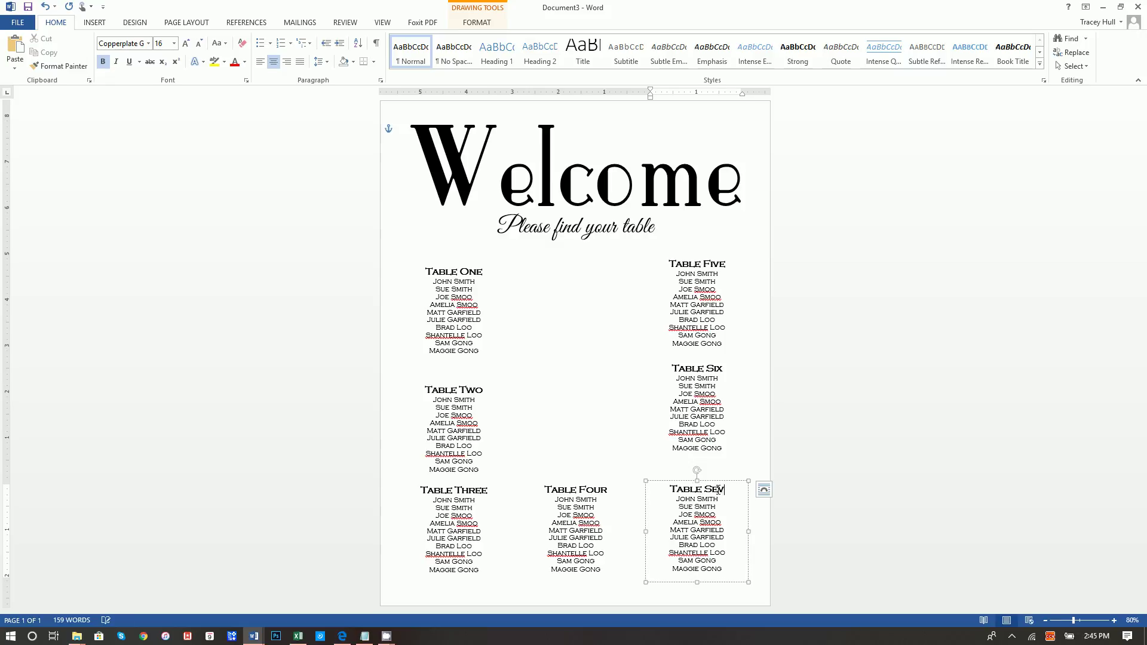
pyautogui.write('en')
pyautogui.click(866, 428)
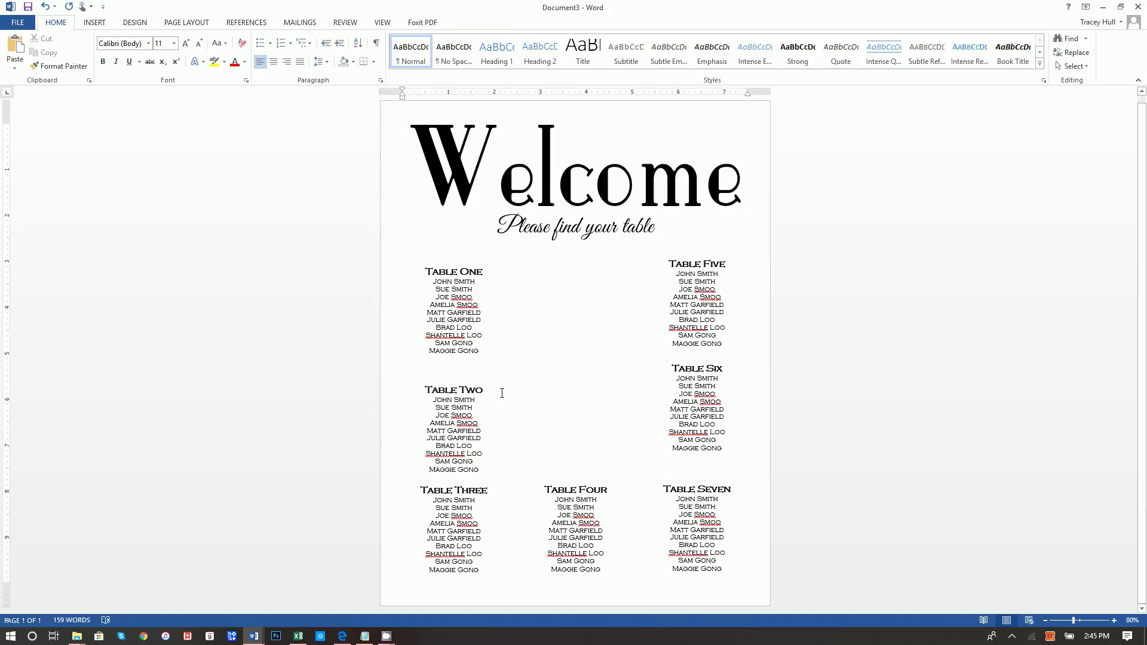
# Move the Table Two list up closer to Table One and adjust its bottom edge.
pyautogui.click(462, 400)
pyautogui.moveTo(462, 382); pyautogui.dragTo(494, 366)
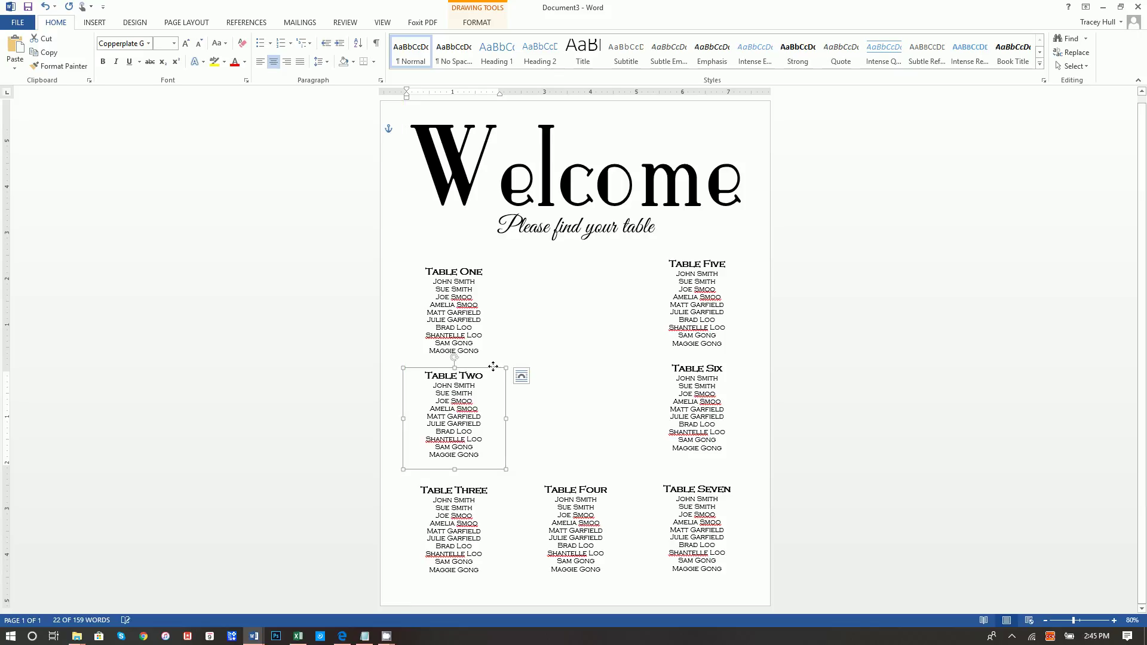
pyautogui.press('Down')
pyautogui.press('Down')
pyautogui.press('Down')
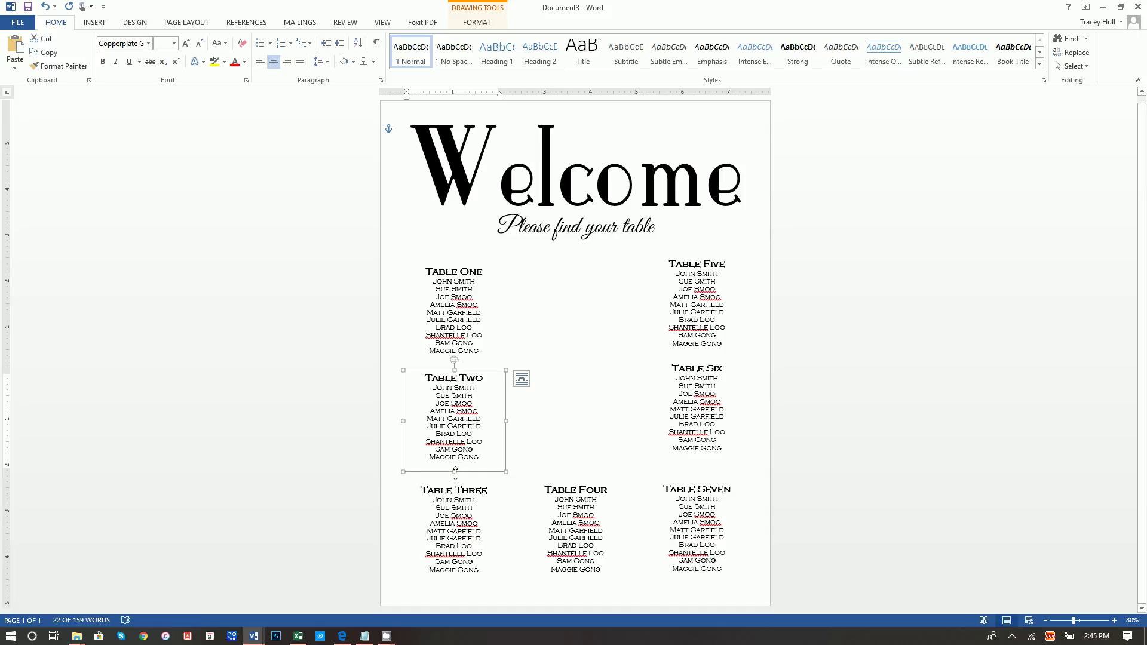
pyautogui.moveTo(455, 473); pyautogui.dragTo(455, 467)
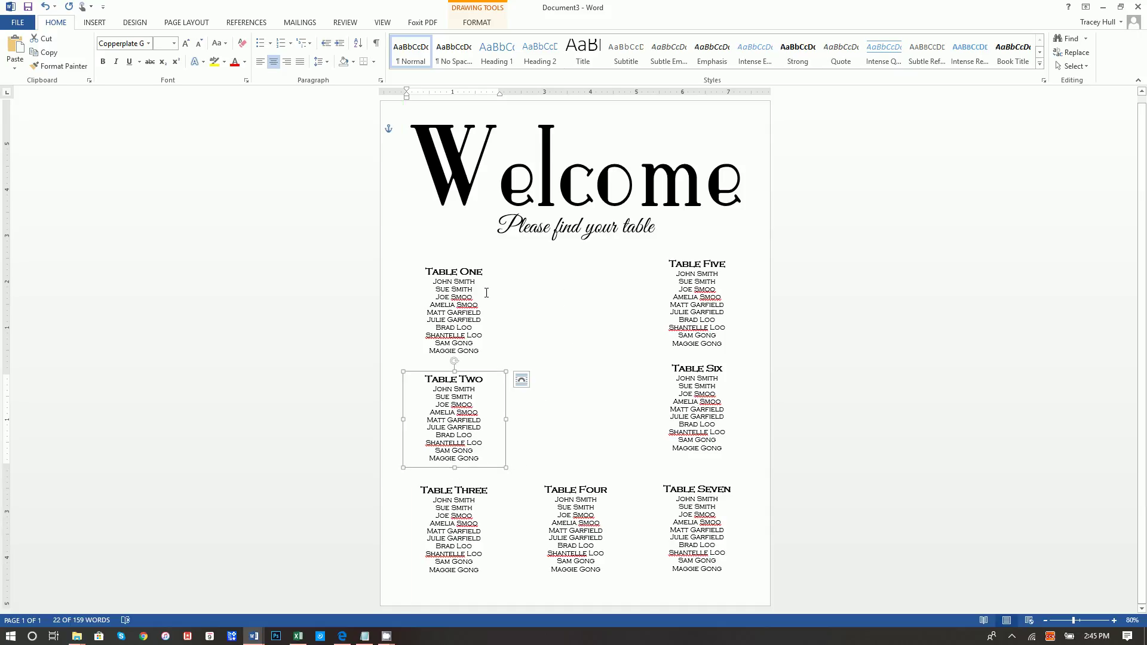
pyautogui.click(466, 272)
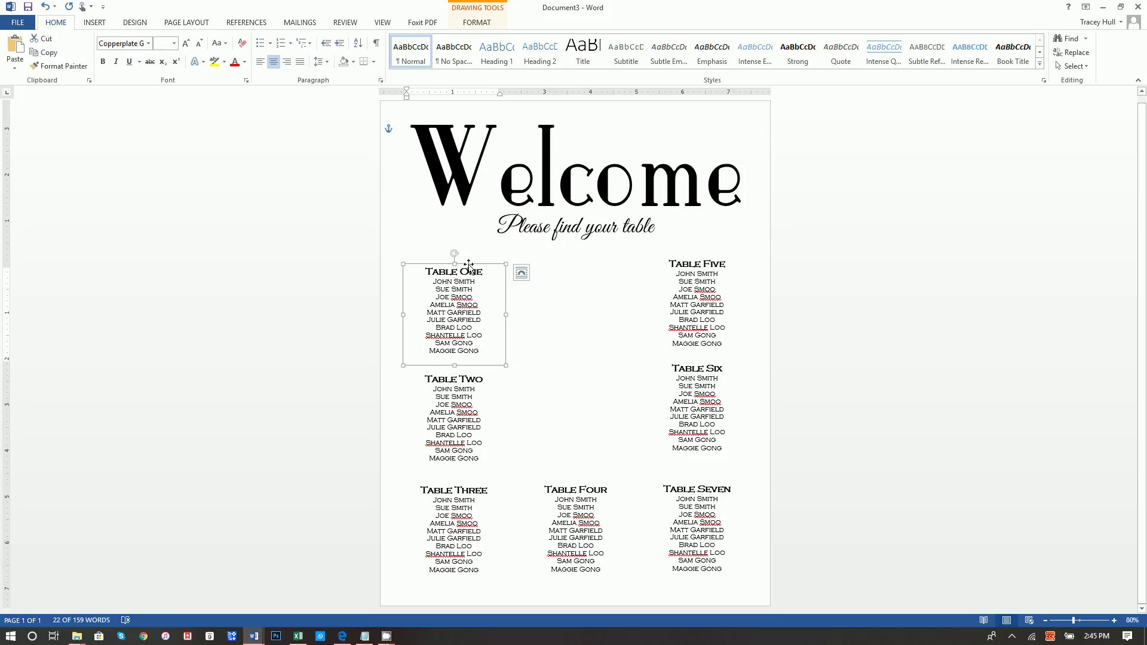
pyautogui.click(465, 375)
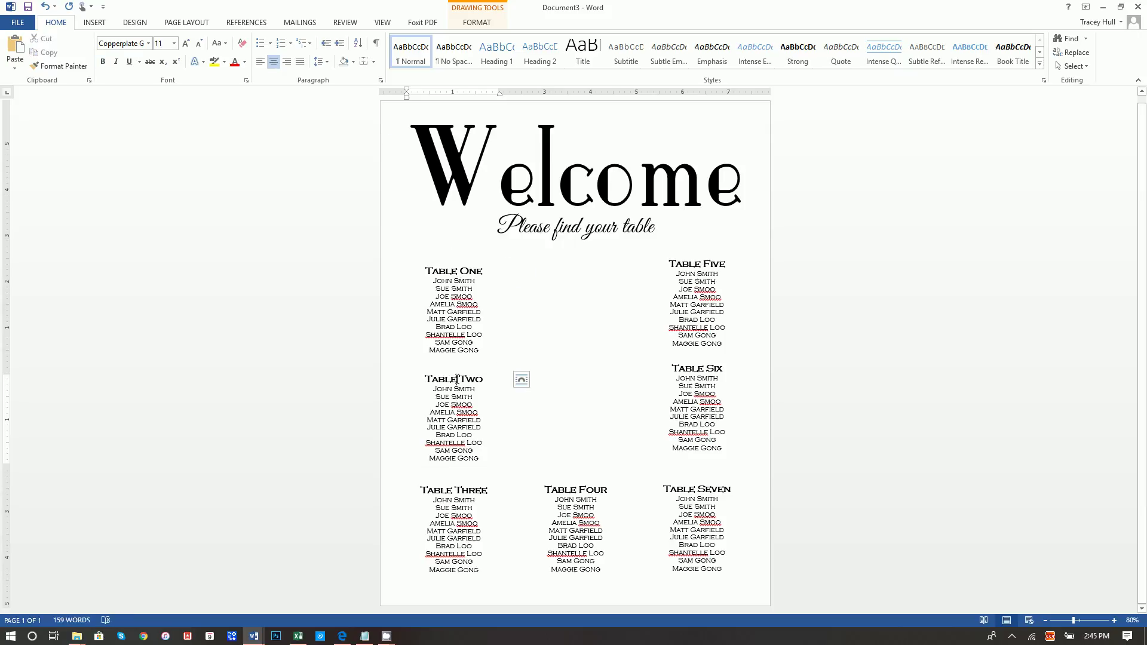
pyautogui.click(464, 374)
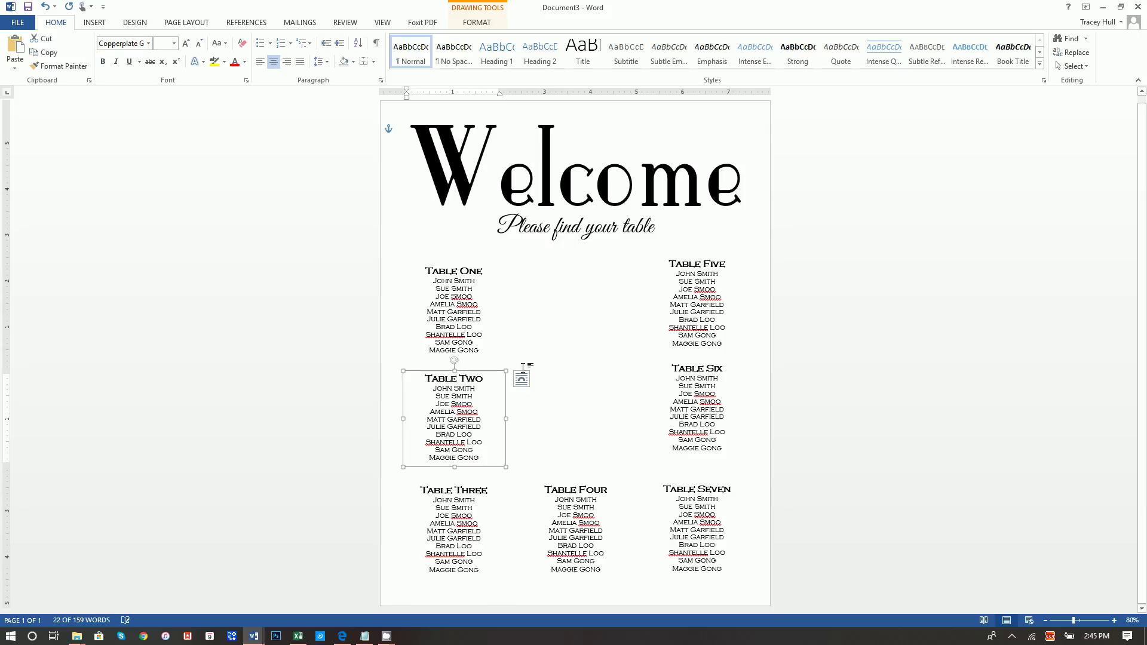
pyautogui.click(556, 389)
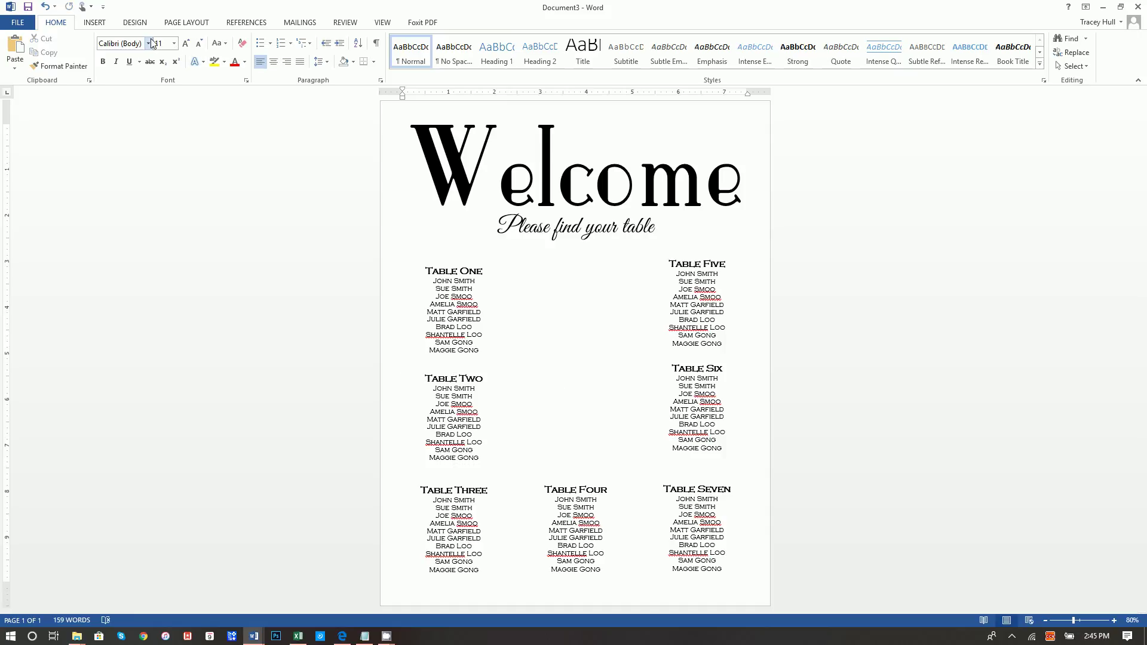
pyautogui.click(94, 22)
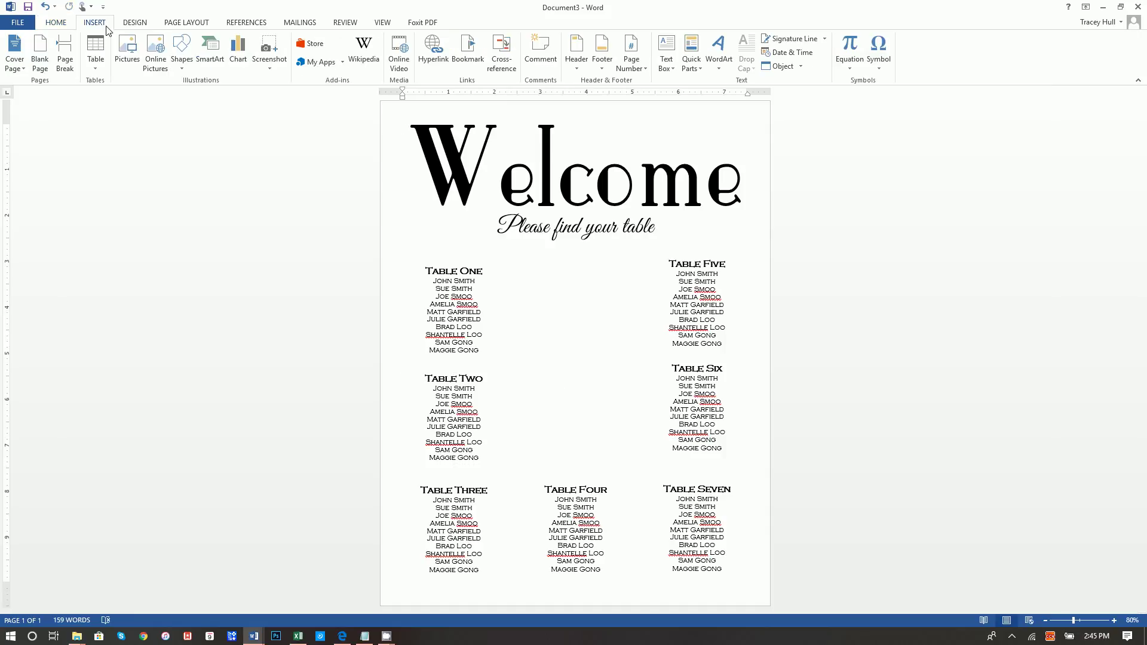
# Draw a guide line from Table One's heading and align the Table Five box to it.
pyautogui.click(180, 50)
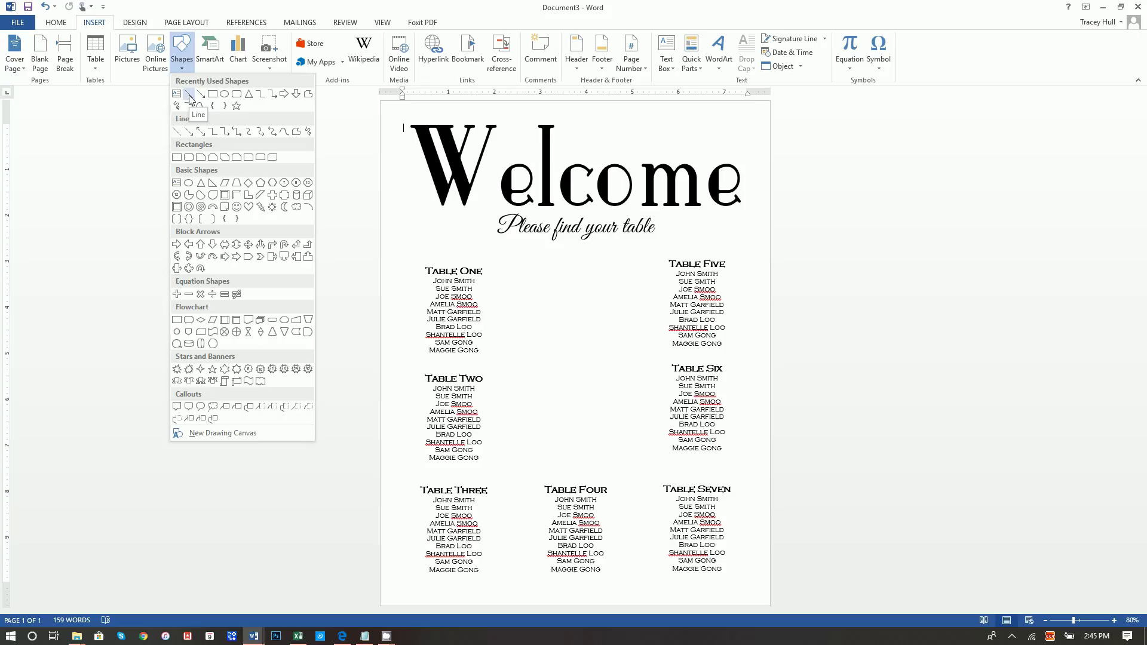
pyautogui.click(189, 95)
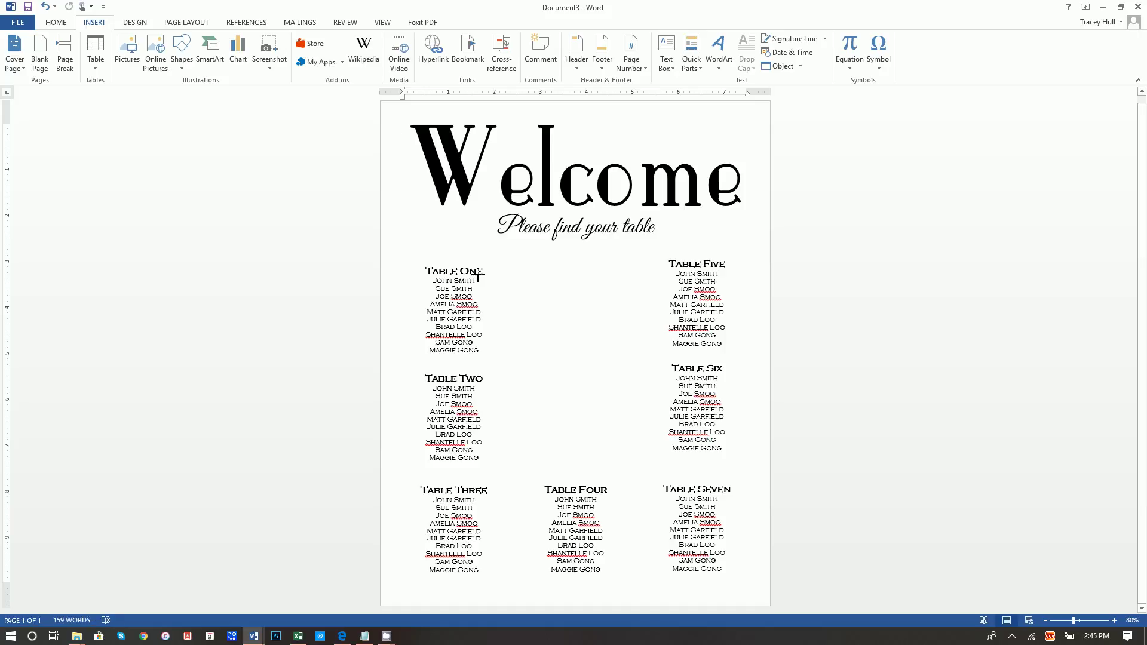
pyautogui.moveTo(479, 275); pyautogui.dragTo(691, 276)
pyautogui.click(722, 265)
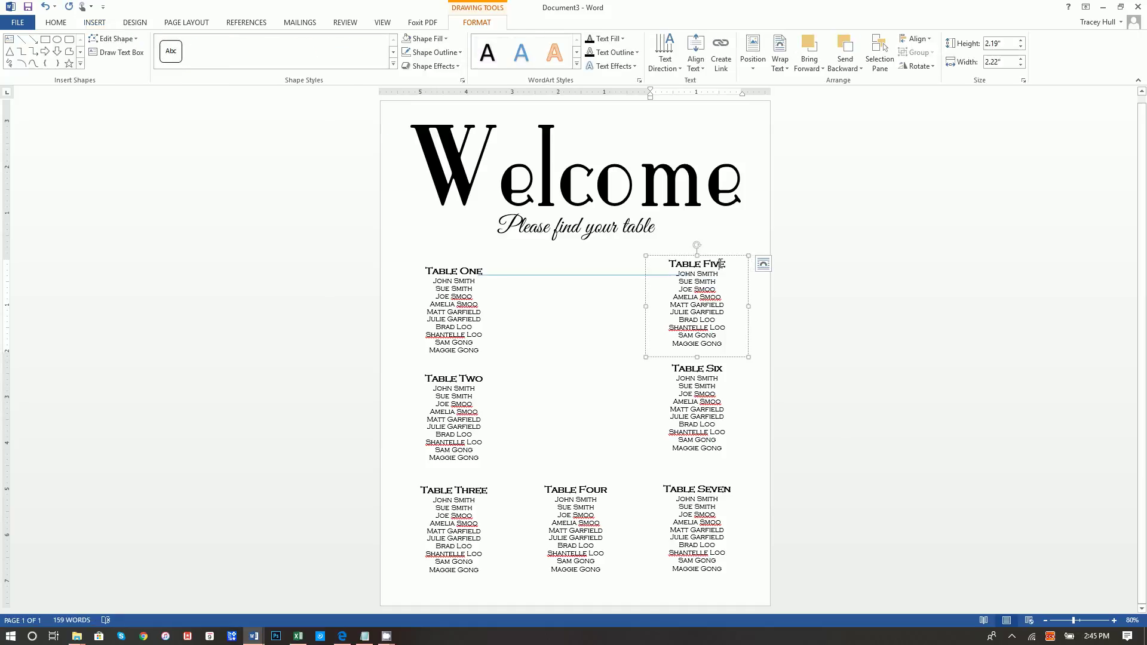
pyautogui.click(719, 256)
pyautogui.press('Down')
pyautogui.press('Down')
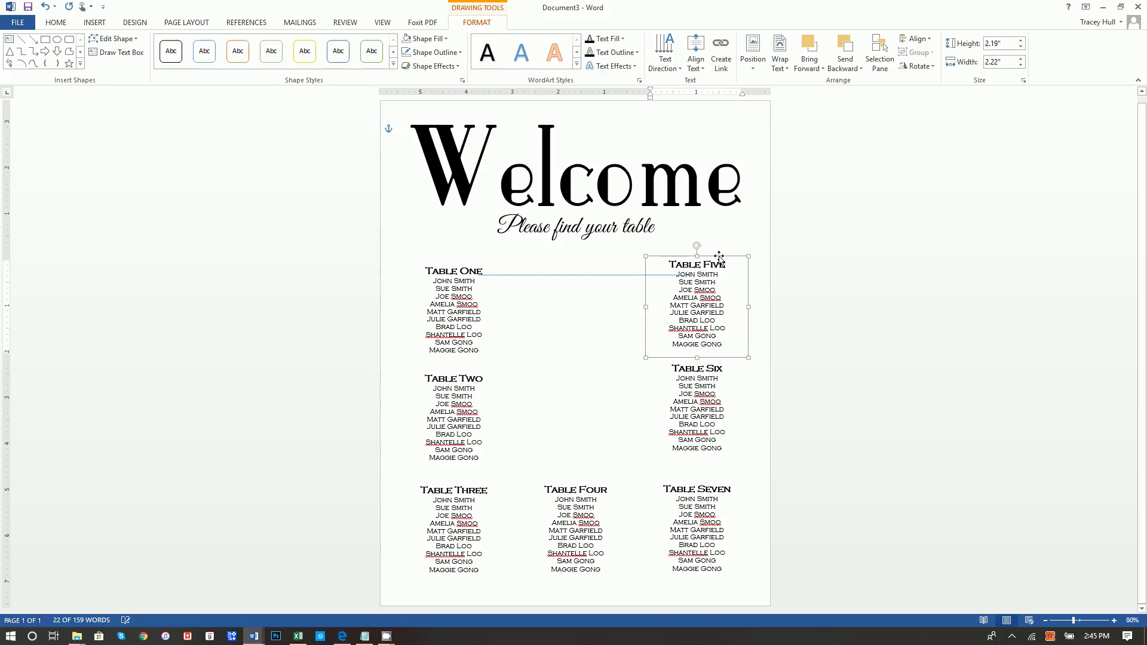
pyautogui.hotkey('ctrl', 'Down')
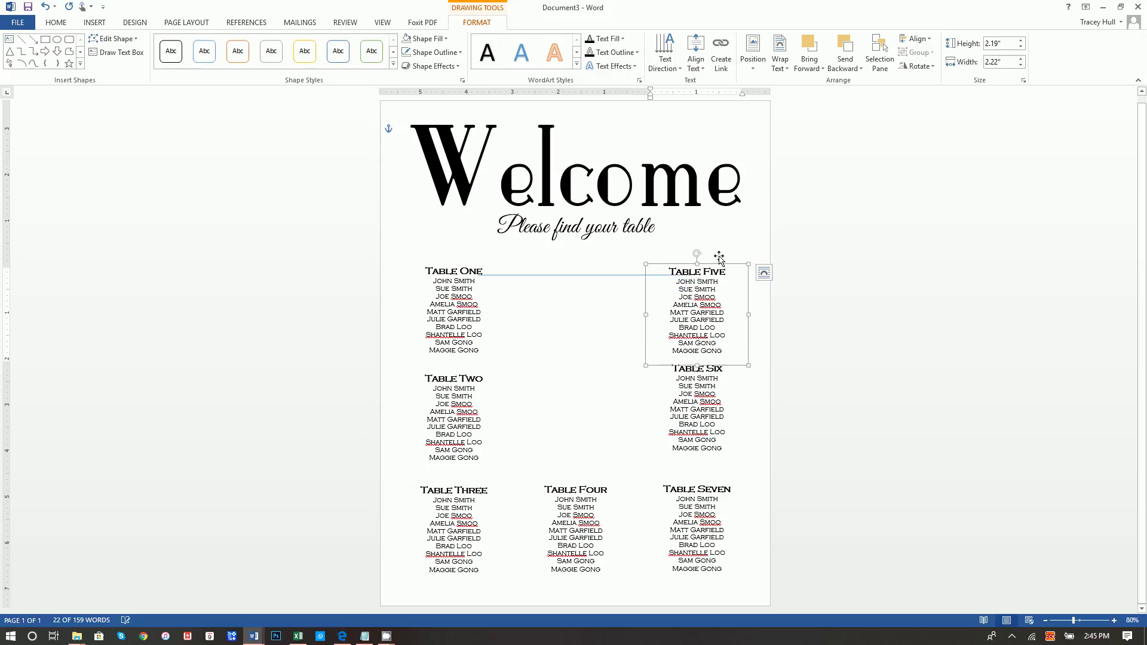
pyautogui.hotkey('ctrl', 'Up')
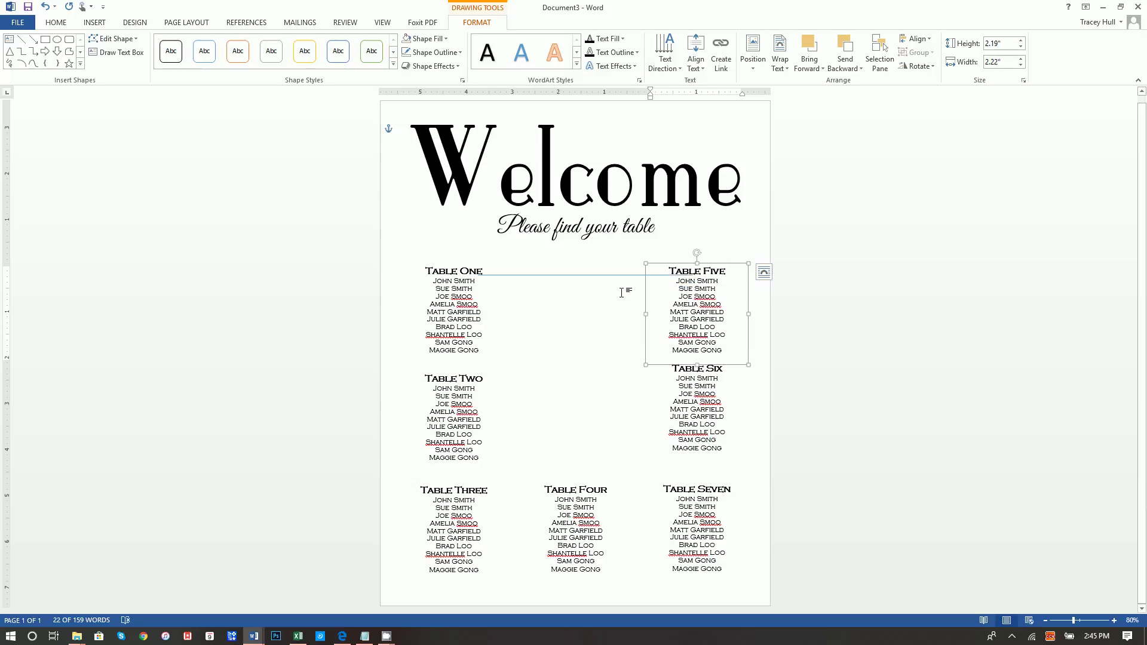
# Move the guide down to Table Two's heading, align Table Six to it, then remove the guide.
pyautogui.click(533, 276)
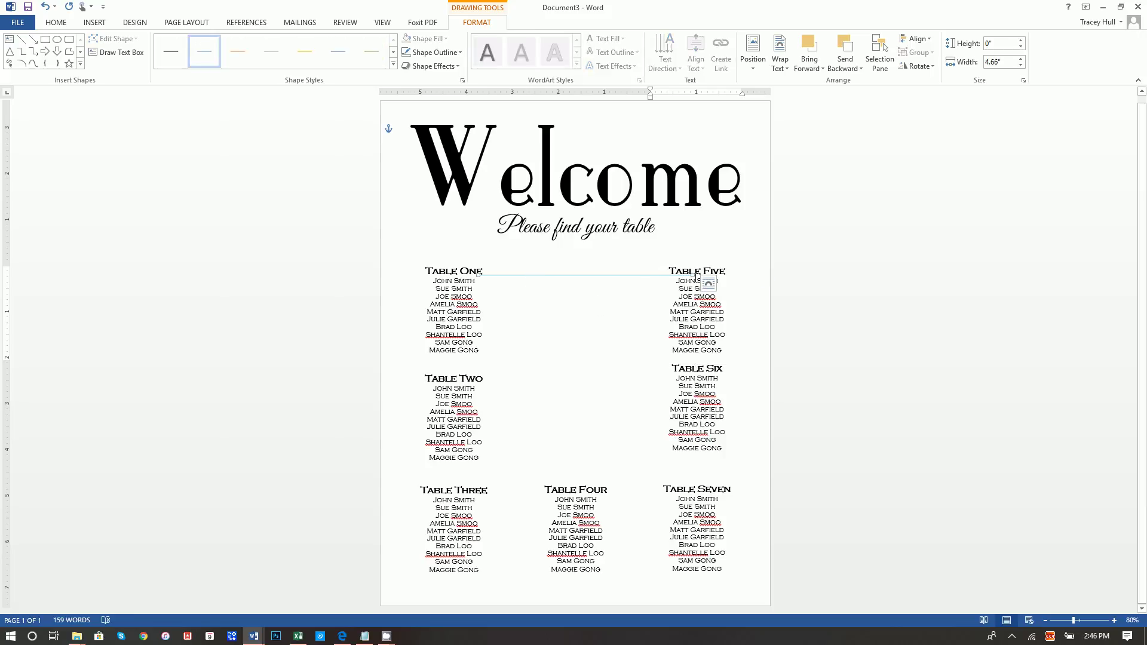
pyautogui.moveTo(522, 279); pyautogui.dragTo(519, 382)
pyautogui.click(697, 399)
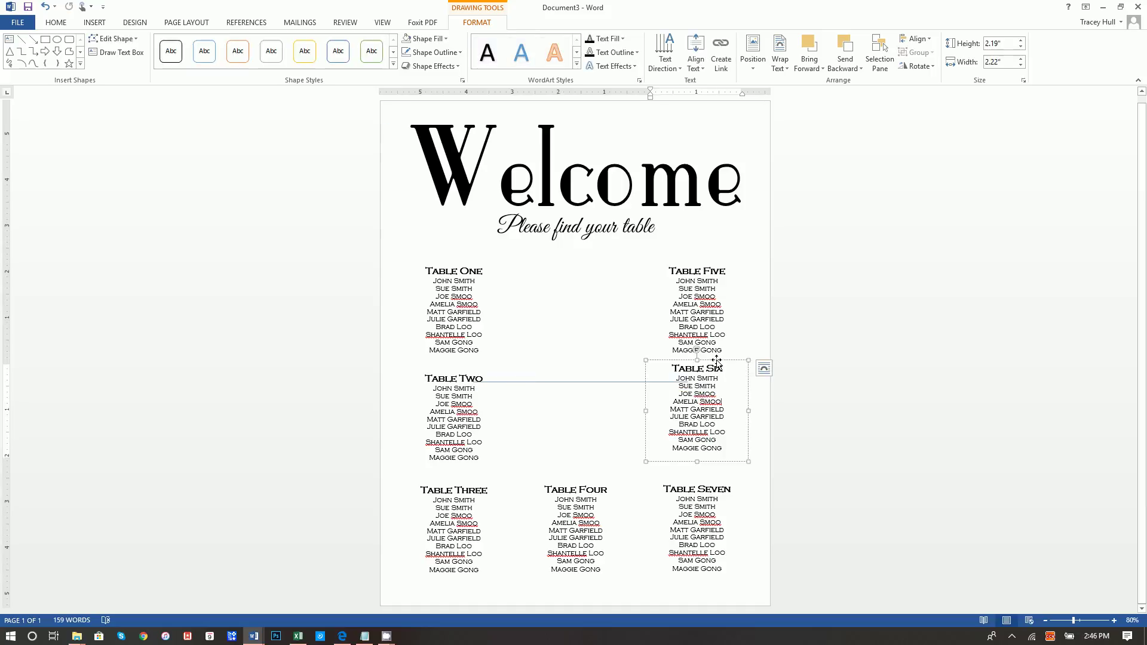
pyautogui.click(717, 361)
pyautogui.press('Down')
pyautogui.press('Down')
pyautogui.press('Down')
pyautogui.press('Down')
pyautogui.press('Down')
pyautogui.press('Down')
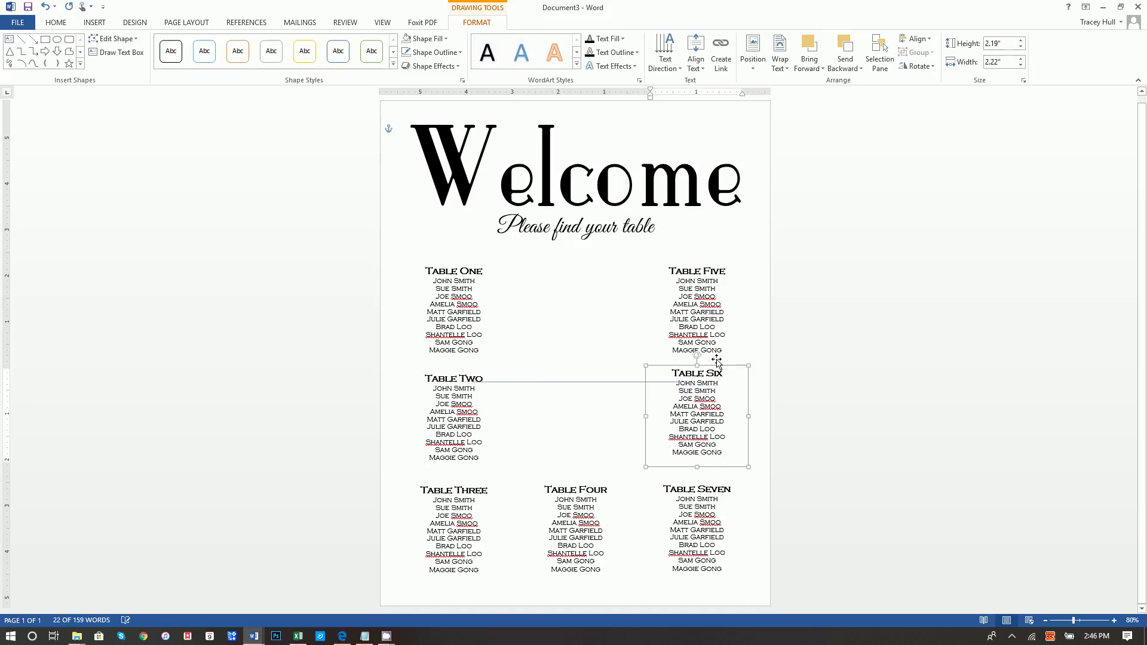
pyautogui.press('Down')
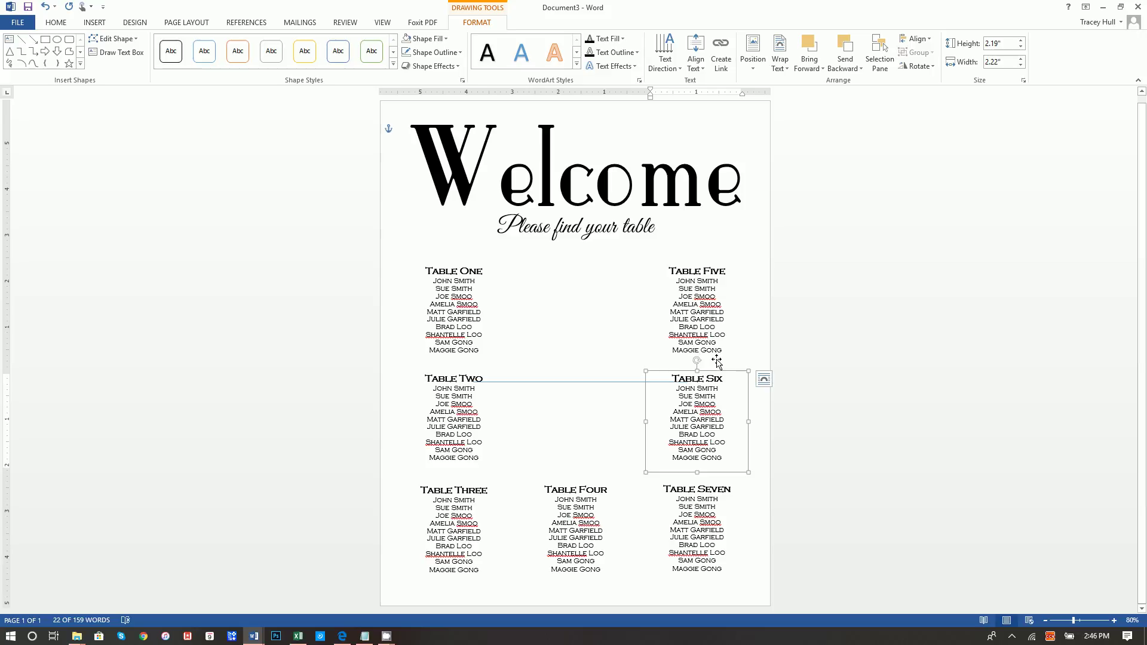
pyautogui.click(576, 383)
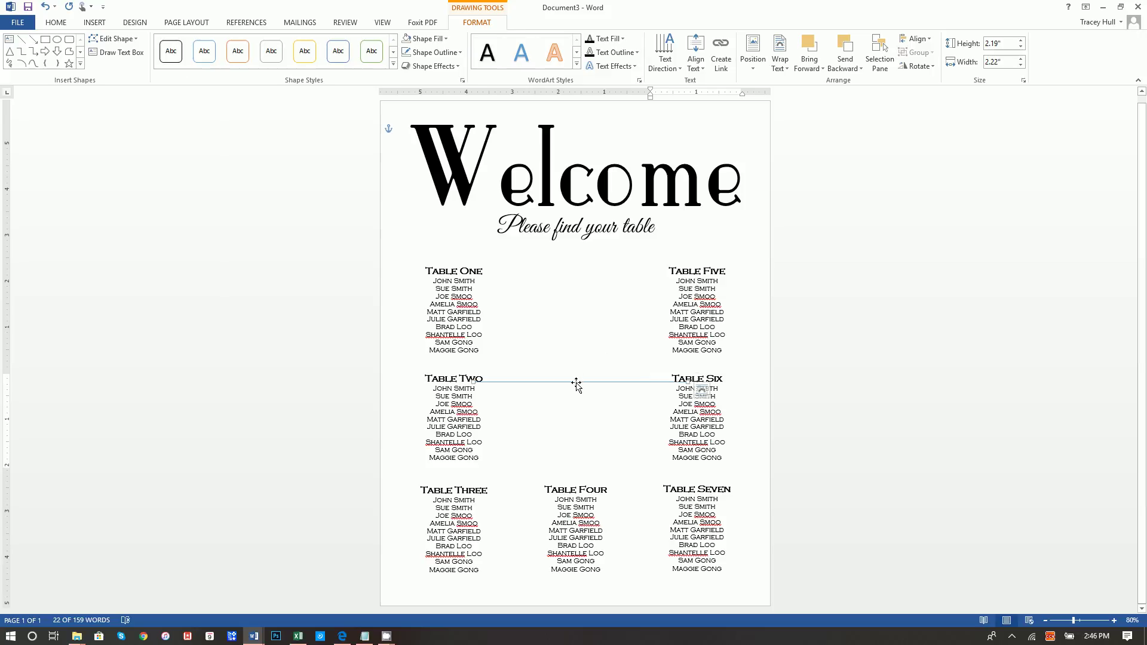
pyautogui.press('Escape')
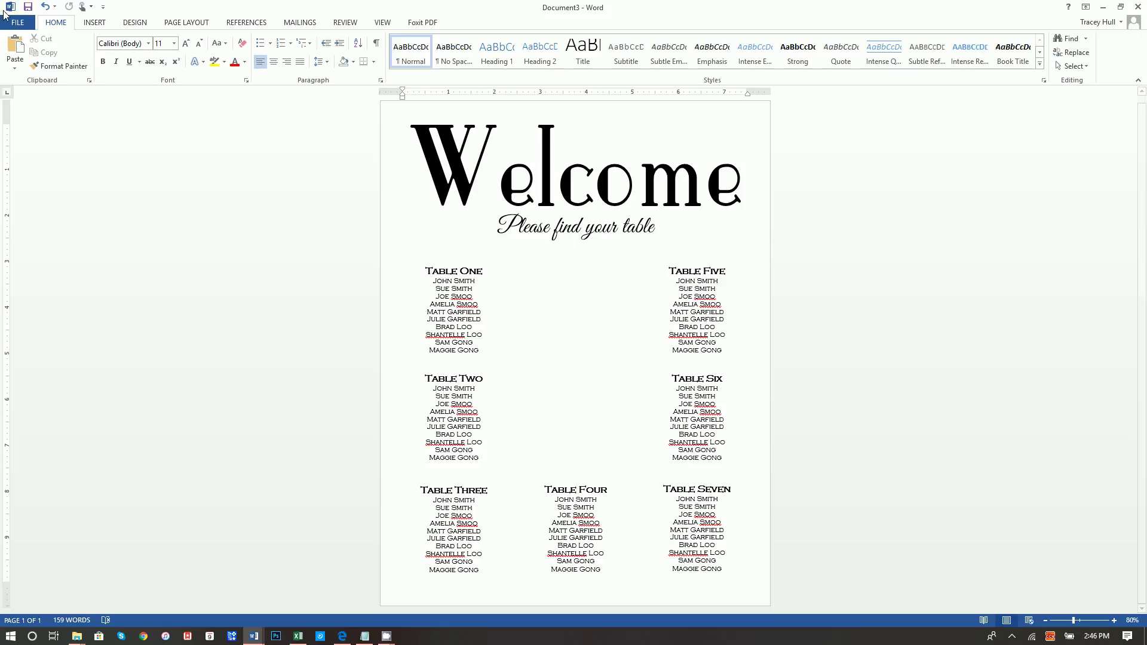
# Draw a 1.39" by 3.23" empty text box between the Table One and Table Five lists.
pyautogui.click(94, 24)
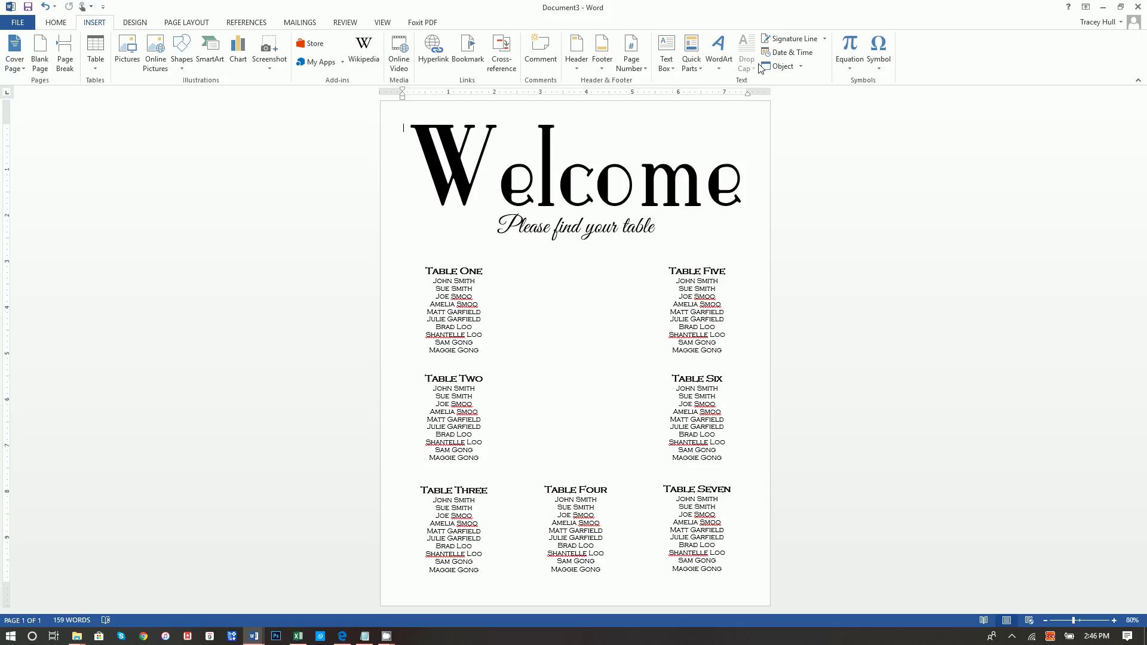
pyautogui.click(667, 63)
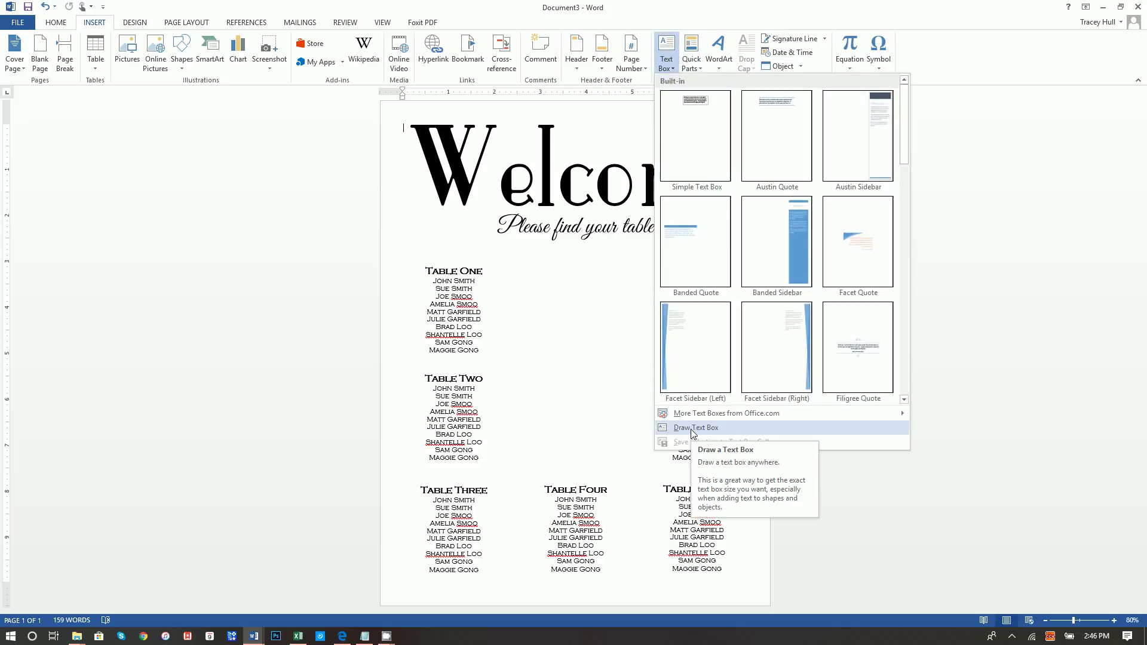
pyautogui.click(691, 429)
pyautogui.moveTo(505, 262)
pyautogui.mouseDown()
pyautogui.moveTo(654, 337)
pyautogui.moveTo(654, 327)
pyautogui.mouseUp()
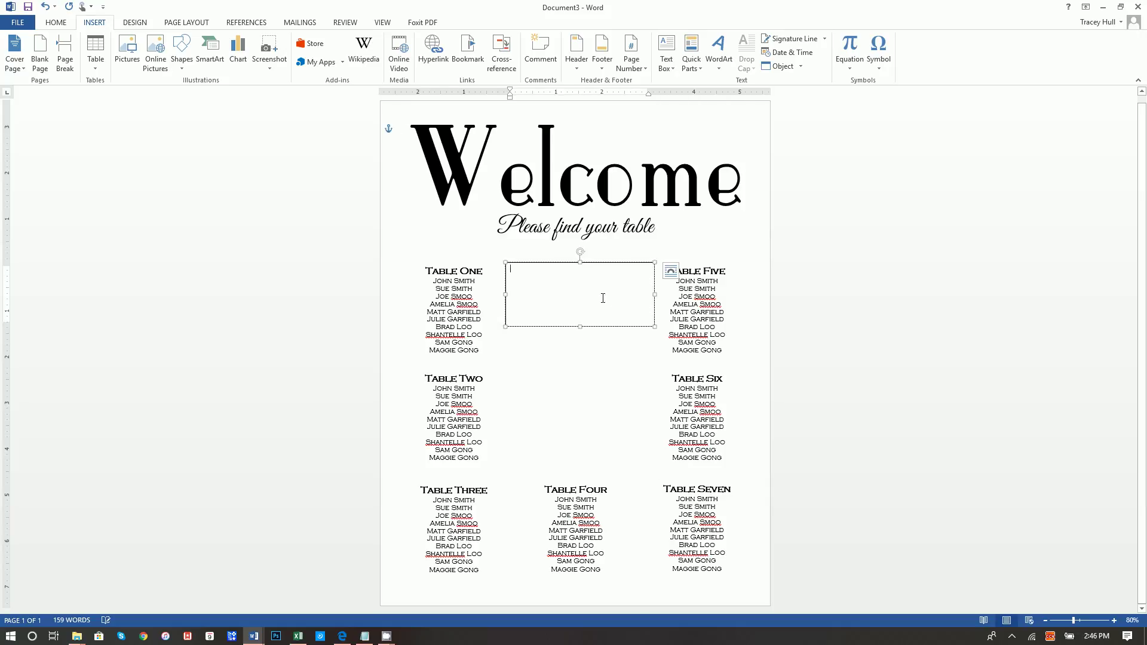
pyautogui.click(574, 262)
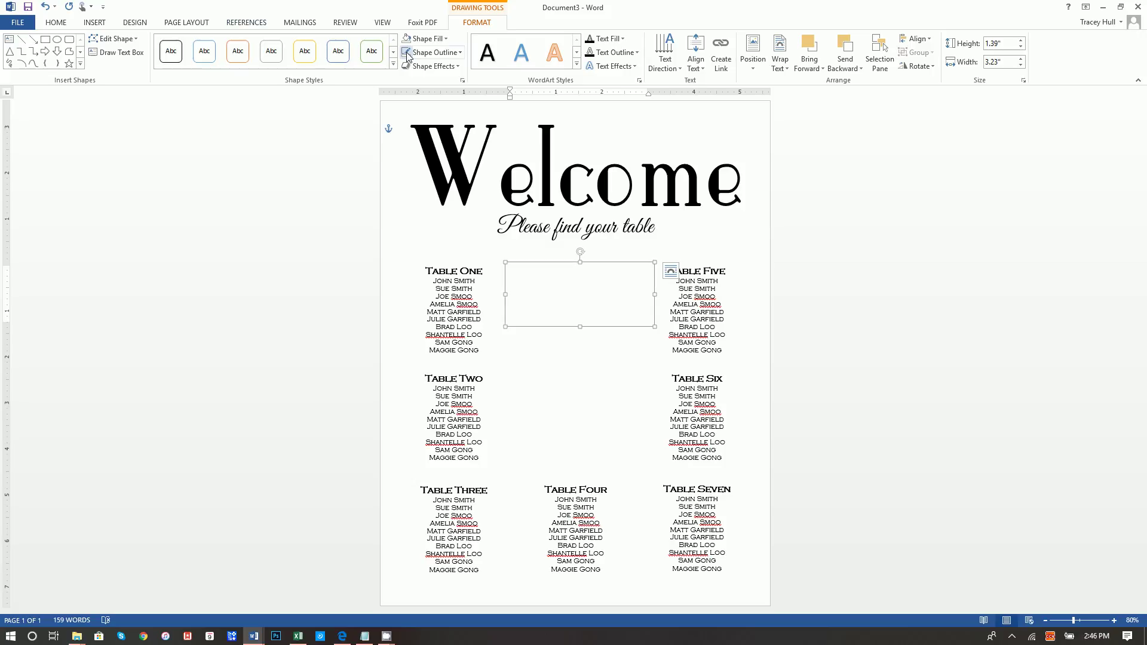
pyautogui.click(93, 24)
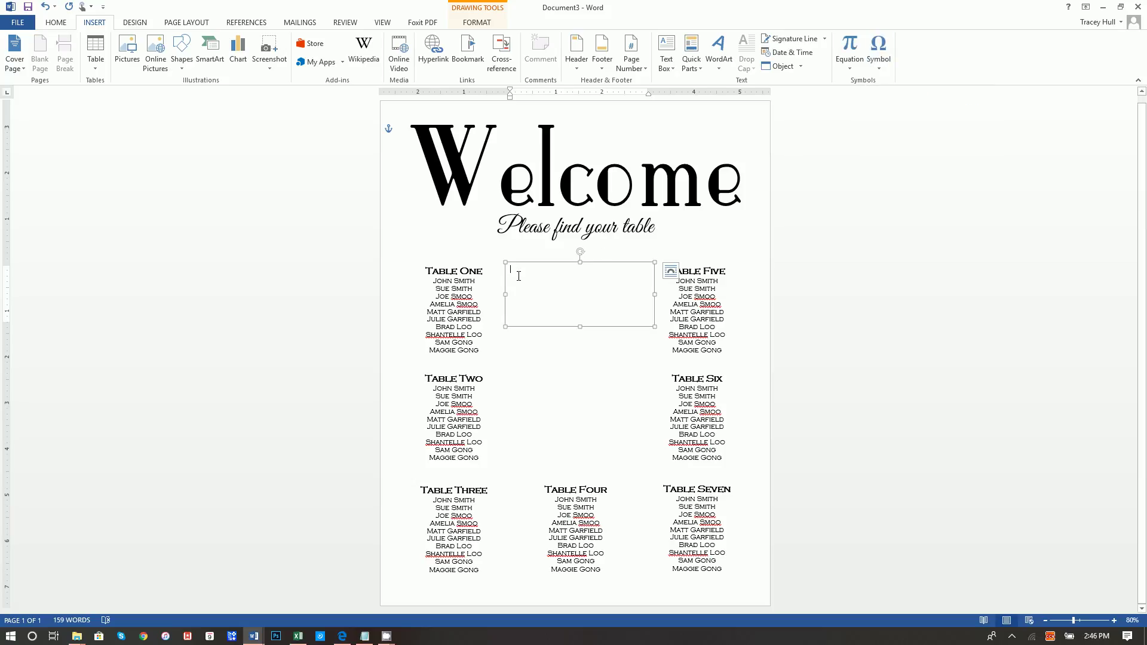
# Insert the flourish glyph from the Flower Ornaments font into the new text box.
pyautogui.click(880, 61)
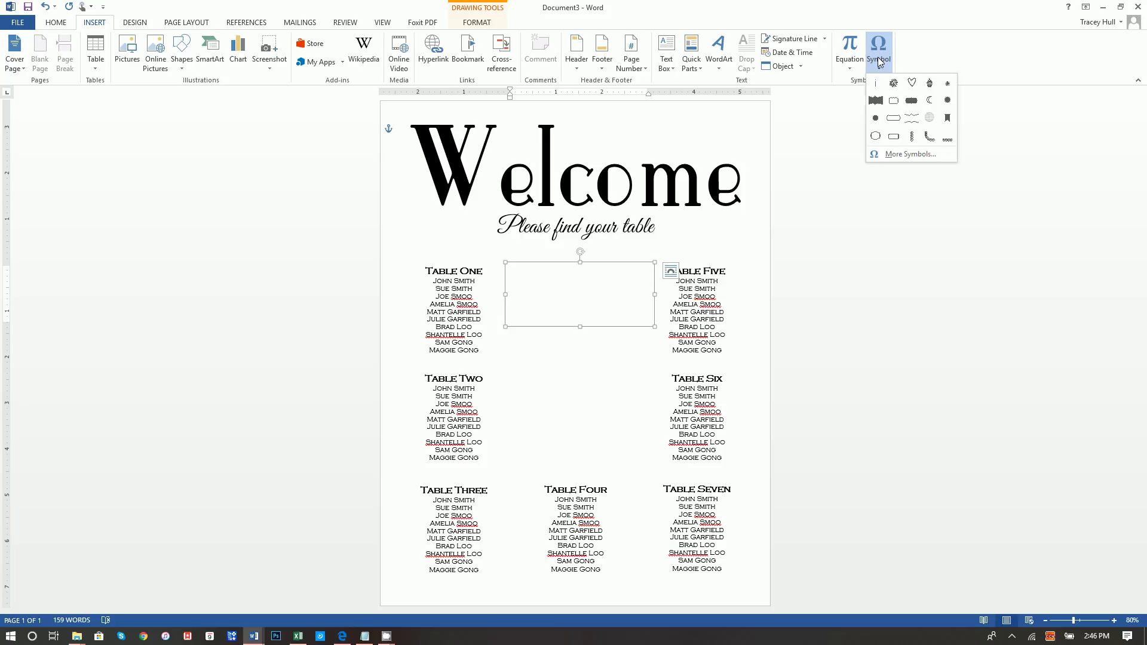
pyautogui.click(885, 154)
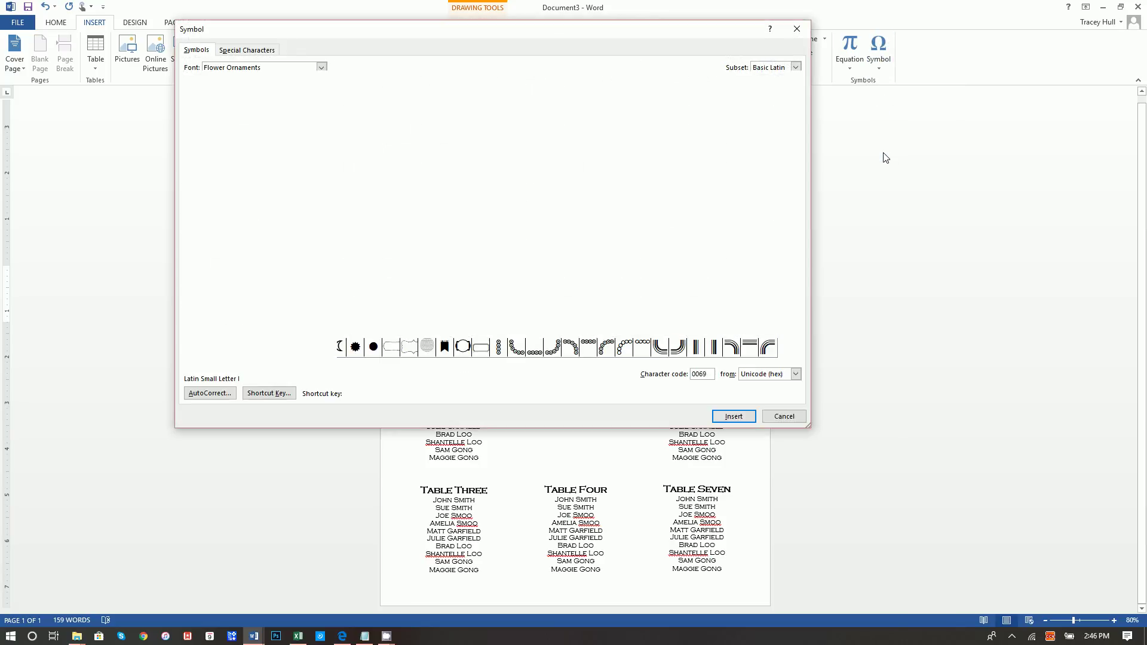
pyautogui.click(322, 68)
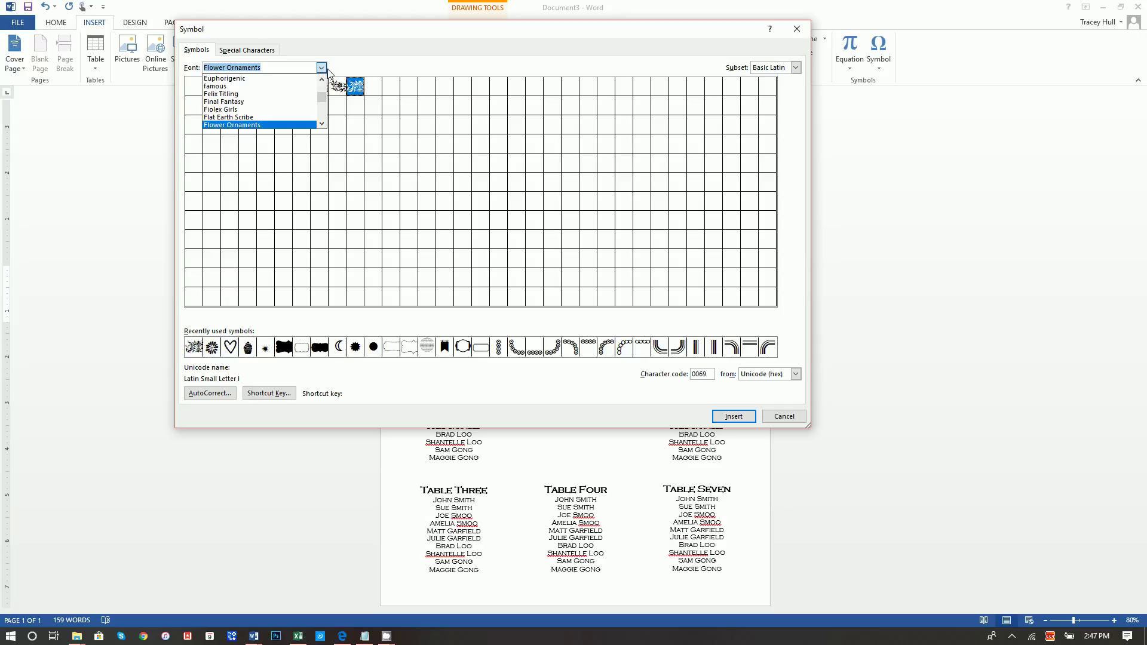
pyautogui.click(350, 74)
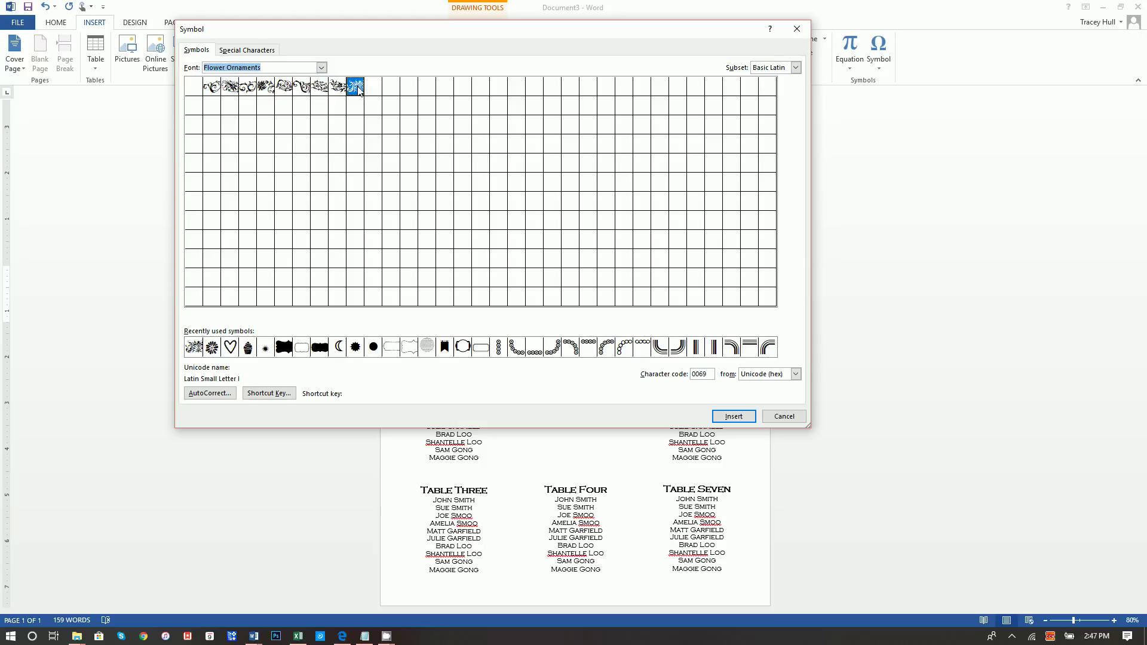
pyautogui.doubleClick(357, 91)
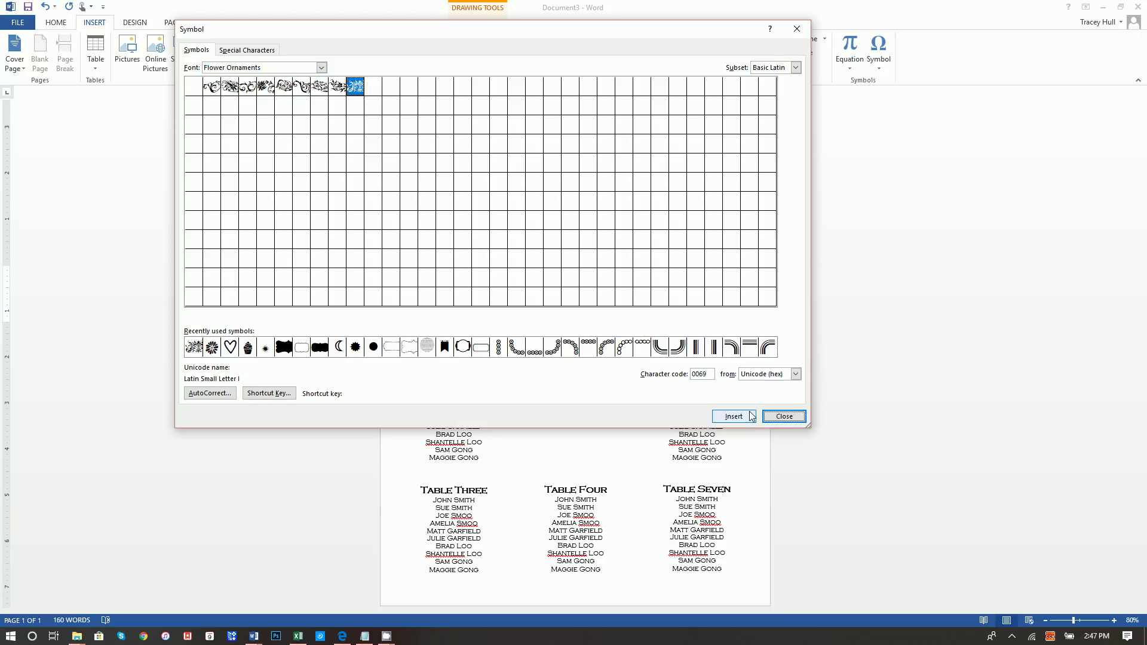
pyautogui.click(784, 417)
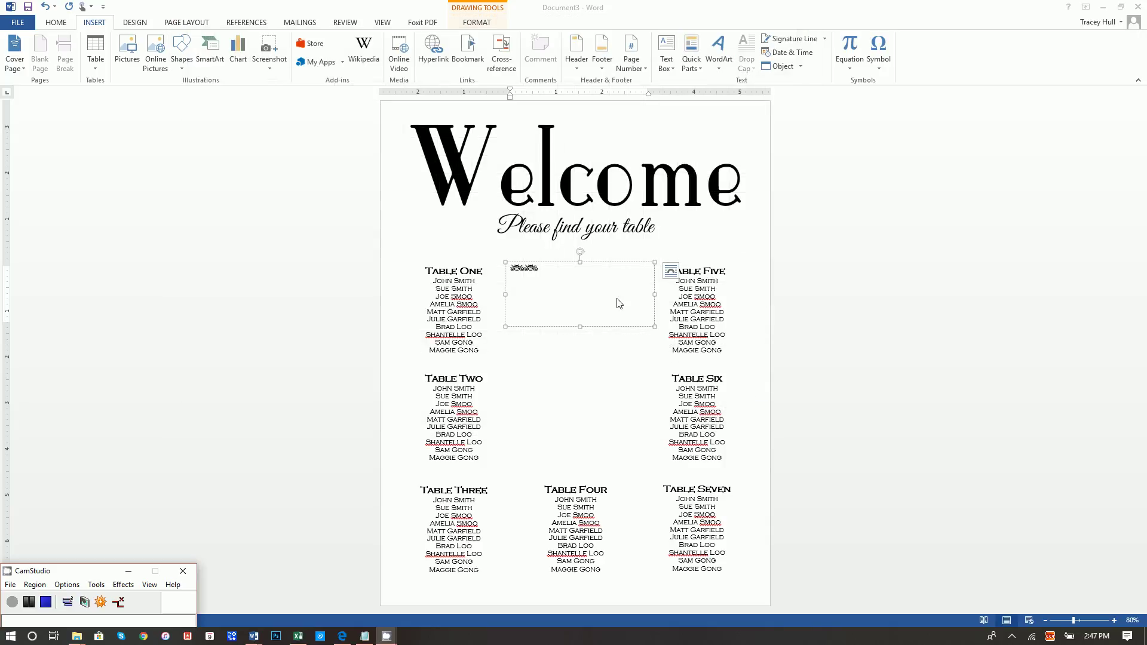
# Delete the duplicate ornament glyph, then shrink the box and centre it between the tables.
pyautogui.click(593, 279)
pyautogui.press('BackSpace')
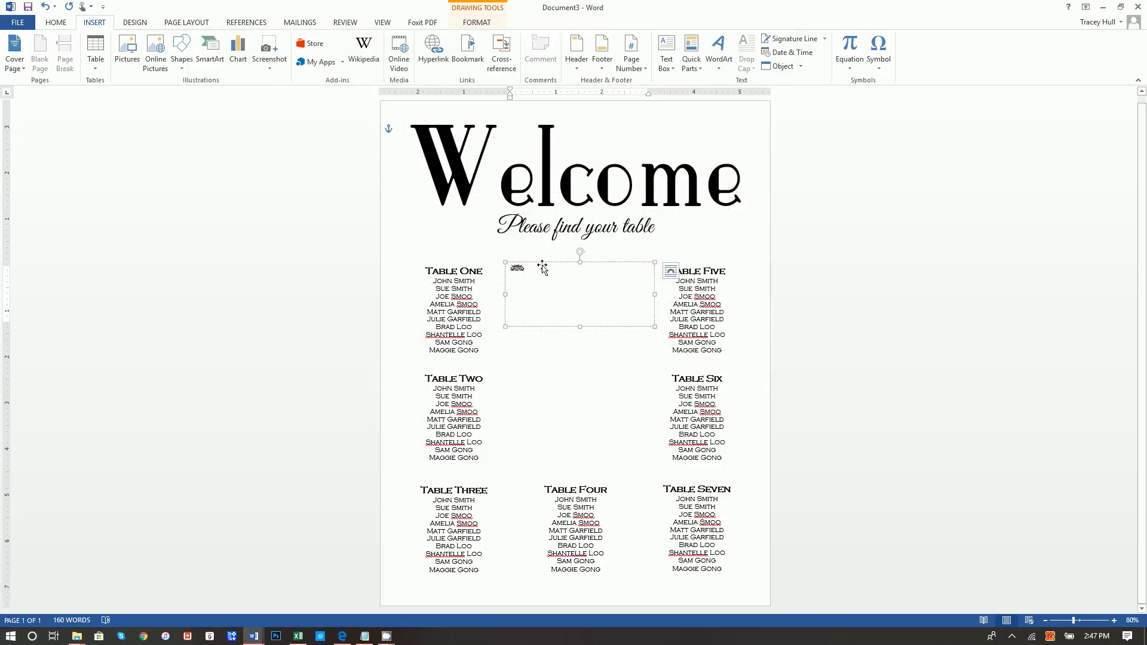
pyautogui.moveTo(656, 326); pyautogui.dragTo(642, 323)
pyautogui.moveTo(608, 265); pyautogui.dragTo(517, 275)
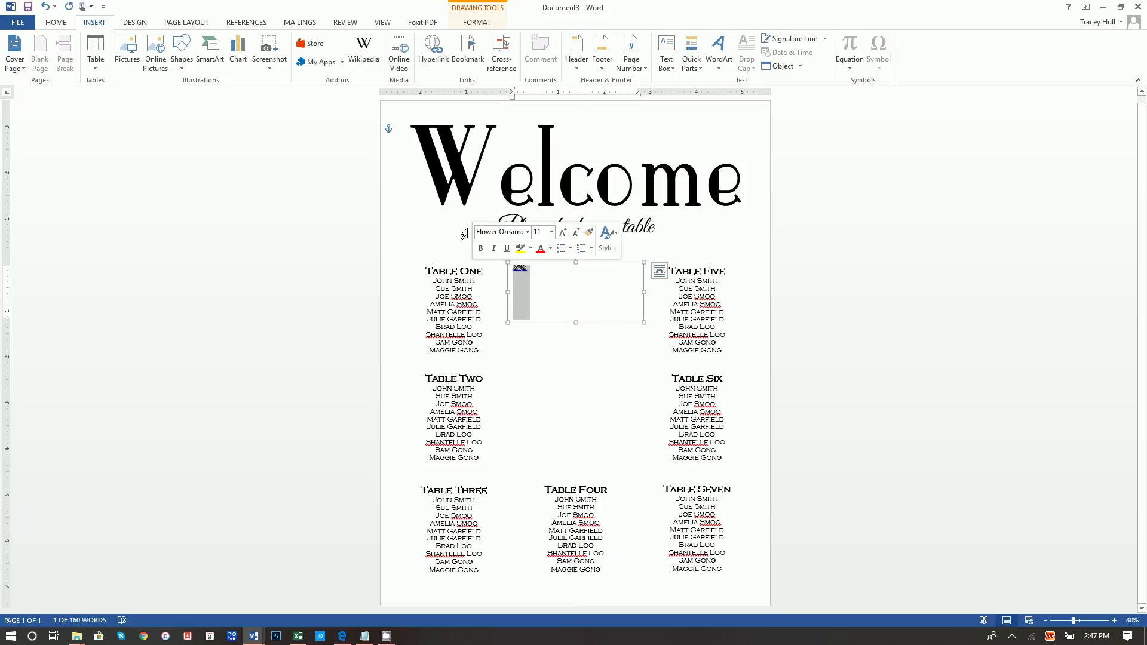
# Stretch the ornament with the first Transform warp and fine-tune its box size and position.
pyautogui.click(478, 23)
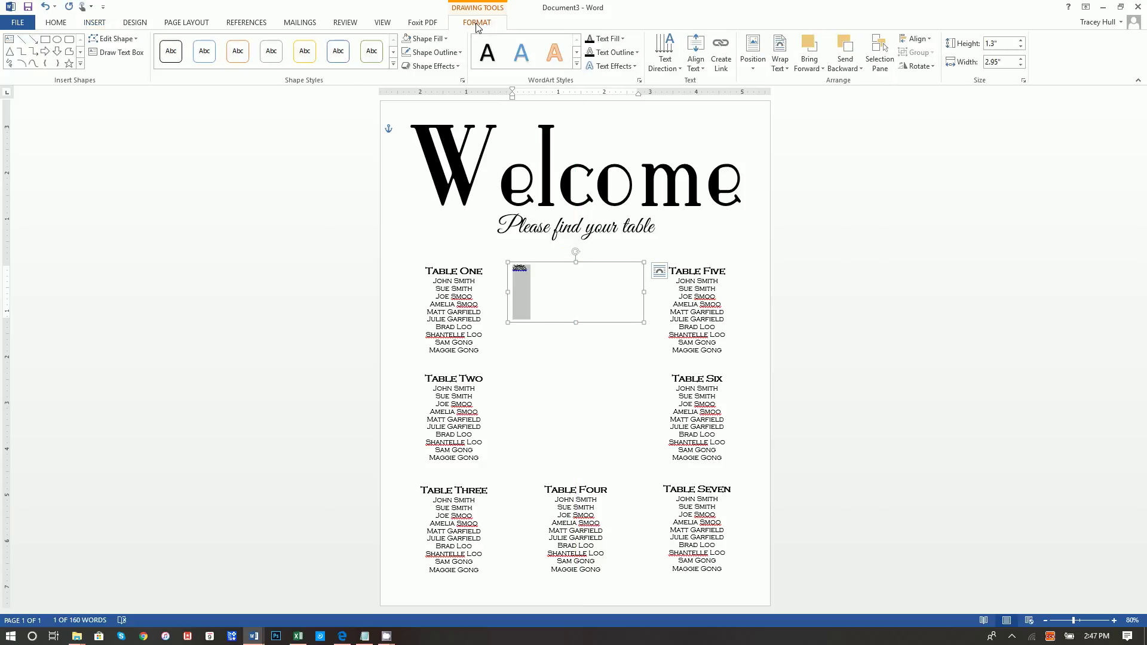
pyautogui.click(613, 67)
pyautogui.moveTo(616, 215)
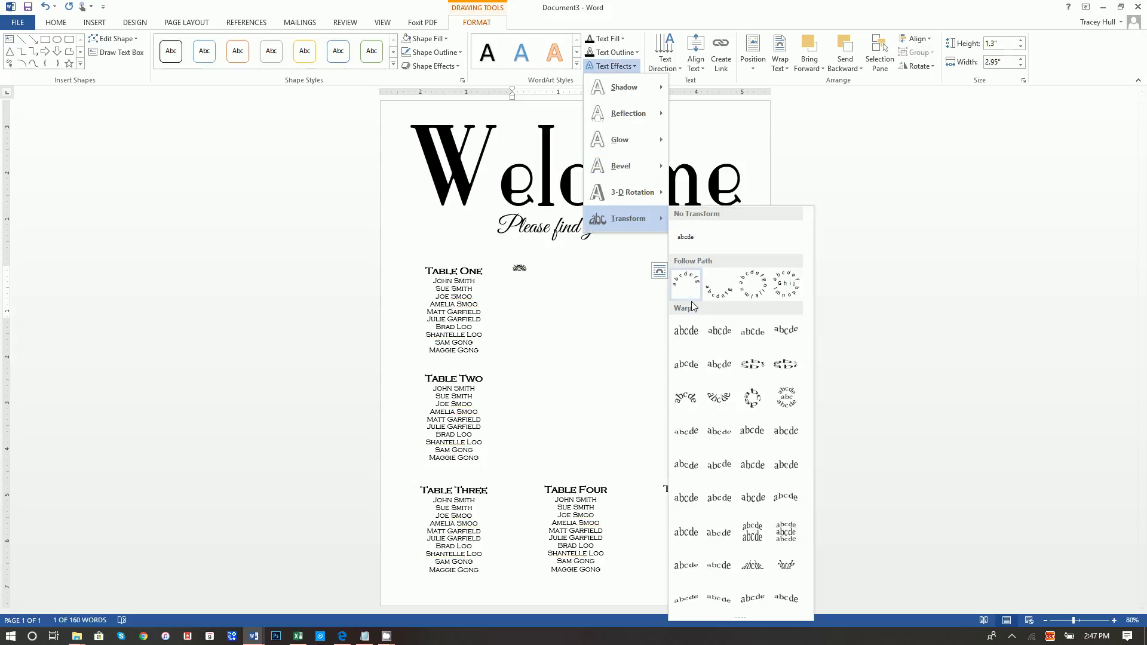
pyautogui.click(691, 334)
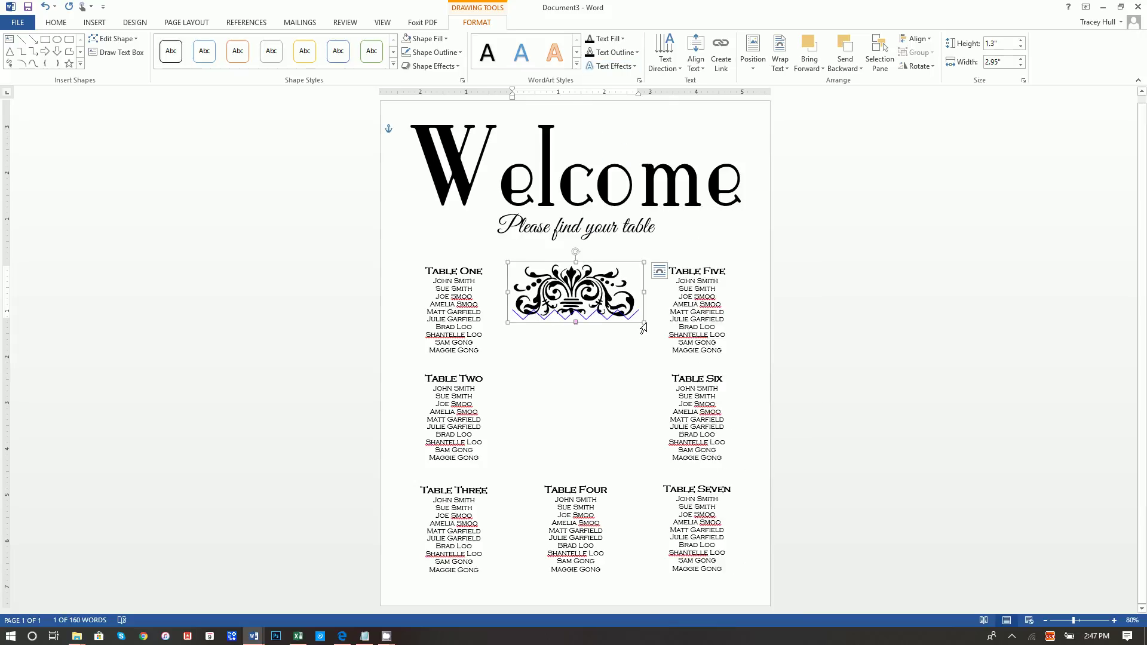
pyautogui.moveTo(644, 319); pyautogui.dragTo(641, 319)
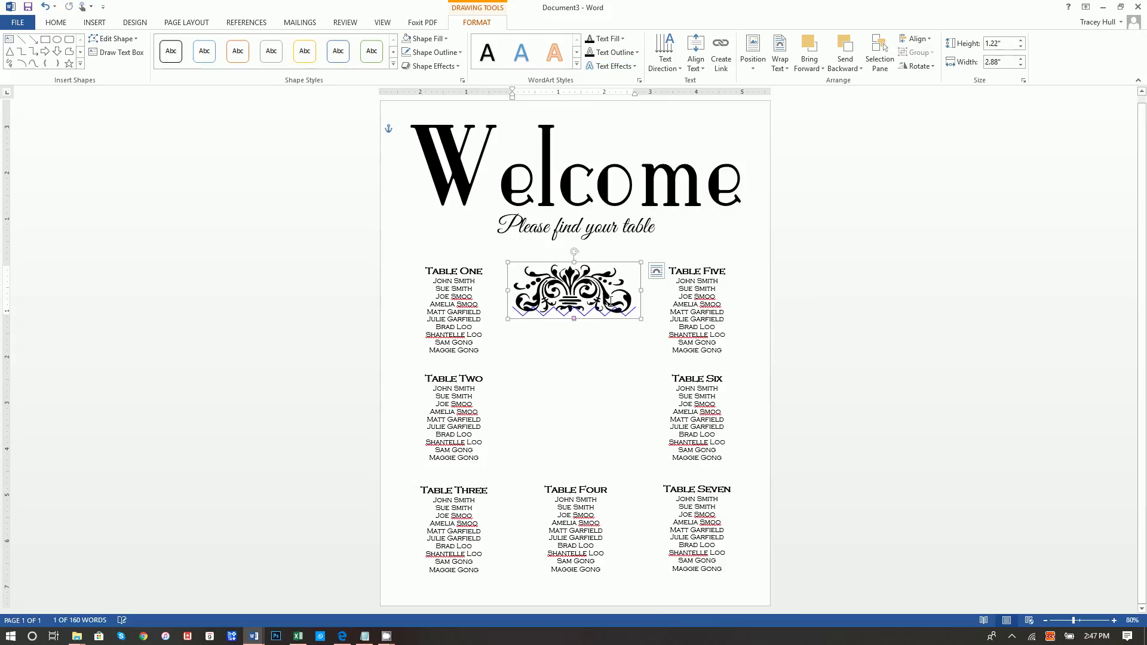
pyautogui.moveTo(592, 286); pyautogui.dragTo(594, 287)
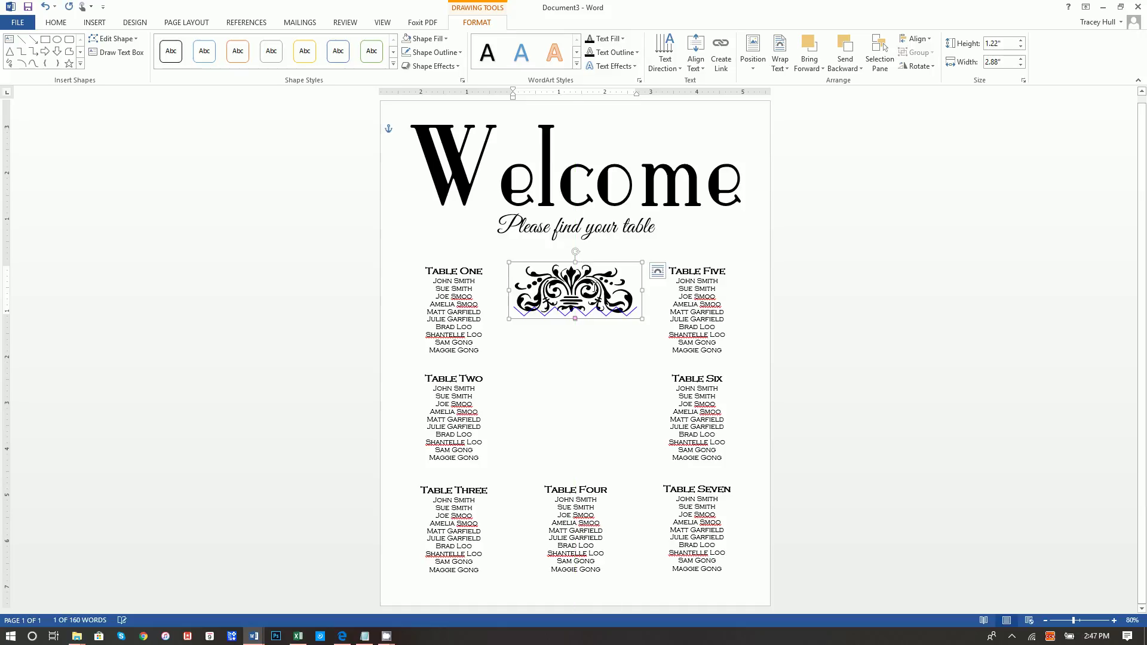
# Paste the ornament in as a picture, dismiss the spelling menu, and reselect the ornament box.
pyautogui.rightClick(594, 287)
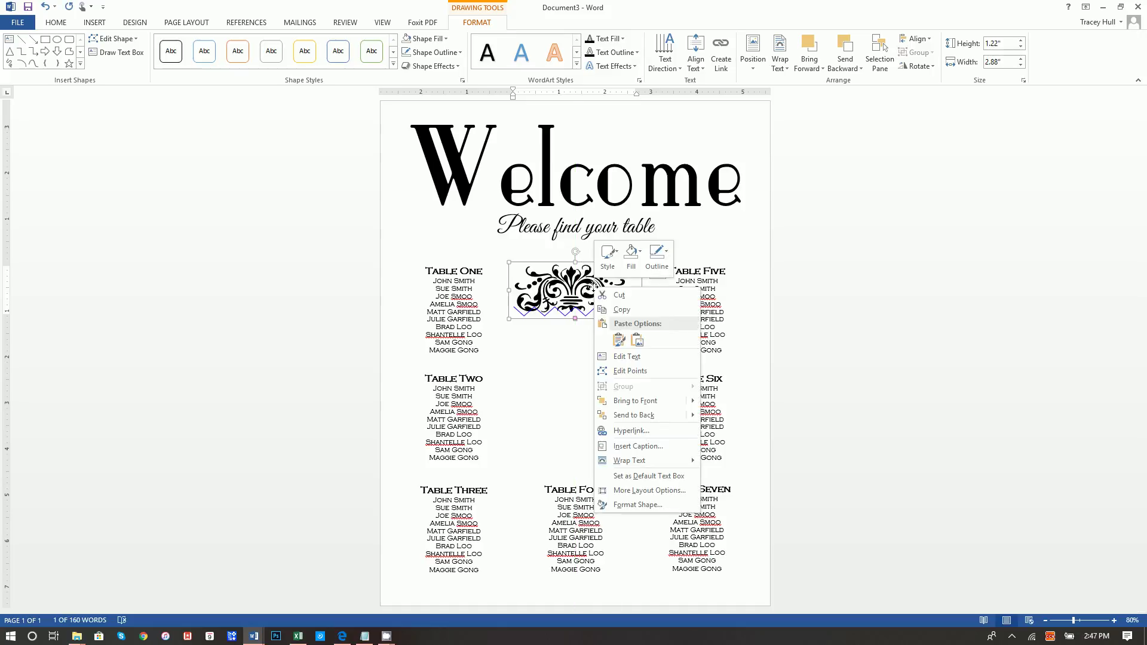
pyautogui.click(582, 299)
pyautogui.rightClick(551, 289)
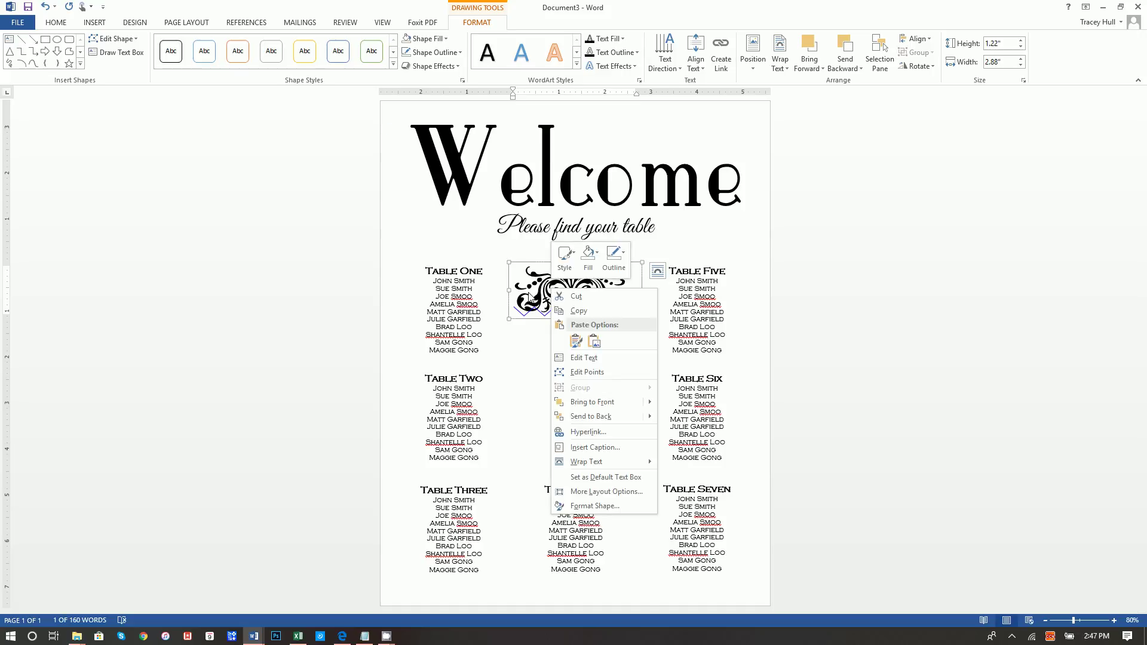
pyautogui.click(594, 341)
pyautogui.rightClick(522, 269)
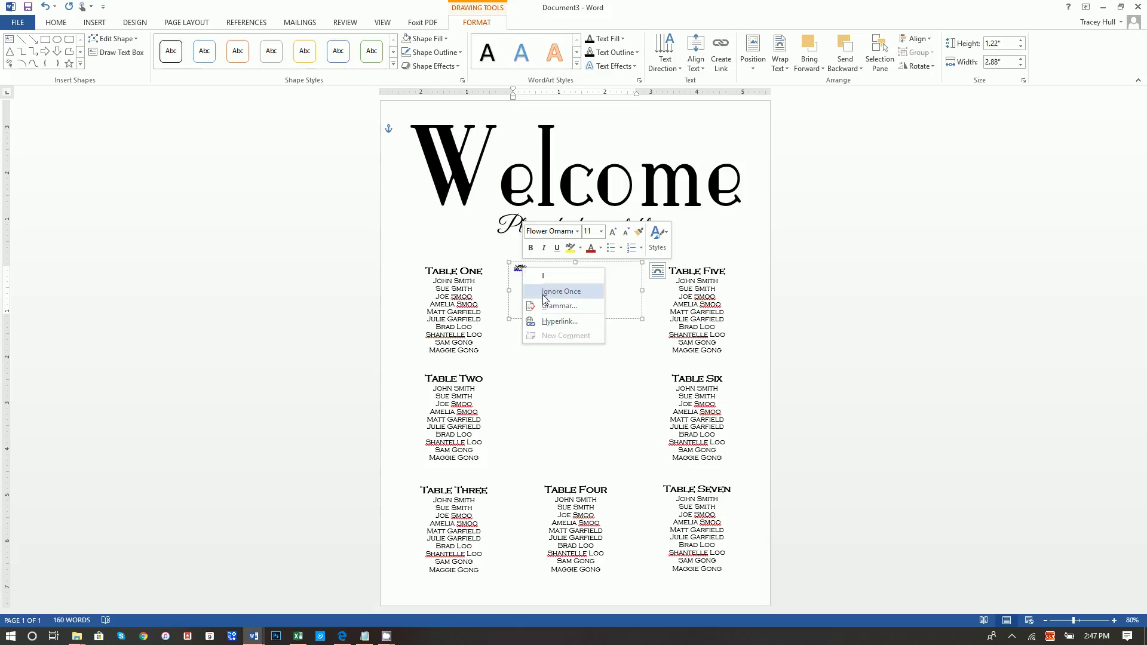
pyautogui.press('Escape')
pyautogui.click(578, 347)
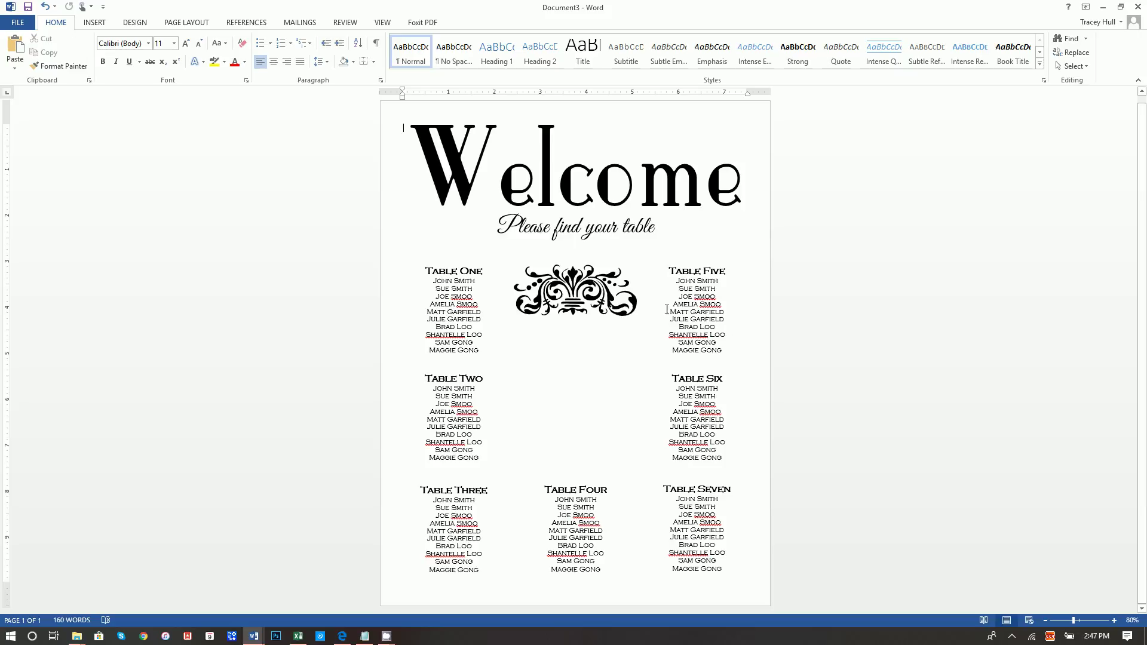
pyautogui.click(590, 281)
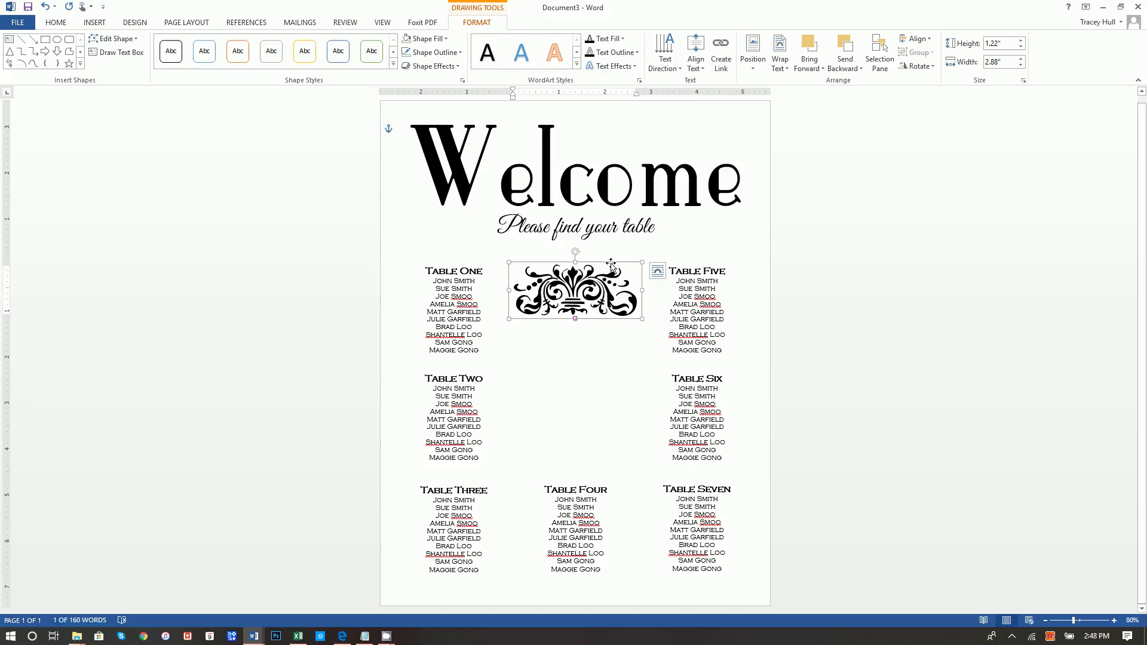
# Copy and paste the ornament box, moving the copy between Table Two and Table Six.
pyautogui.rightClick(611, 264)
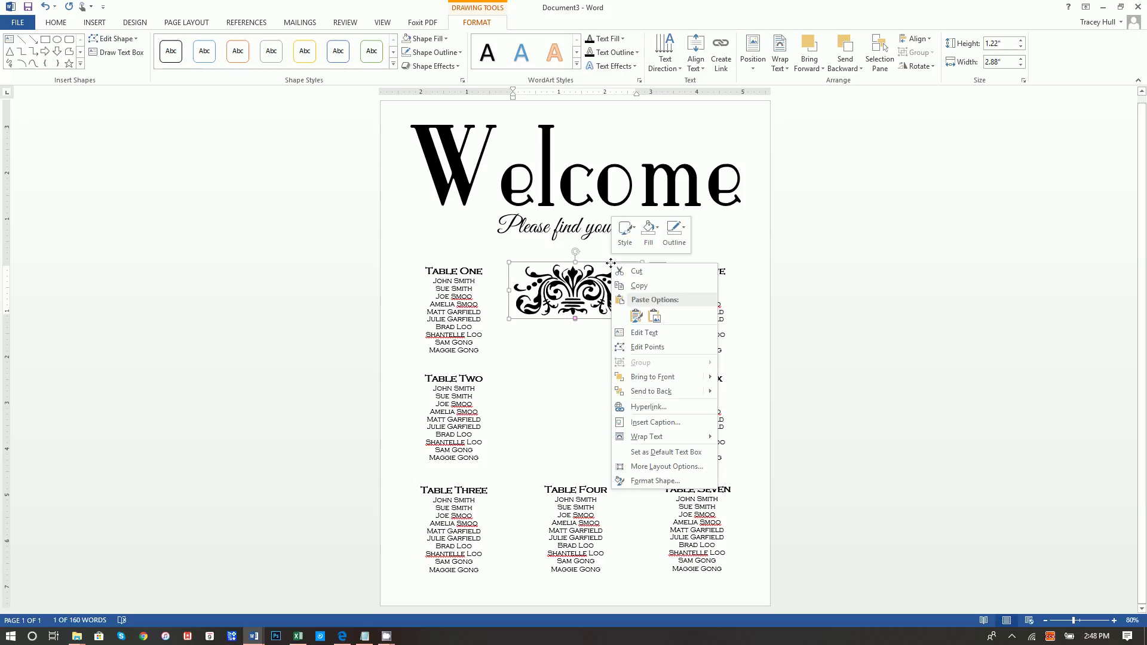
pyautogui.click(629, 289)
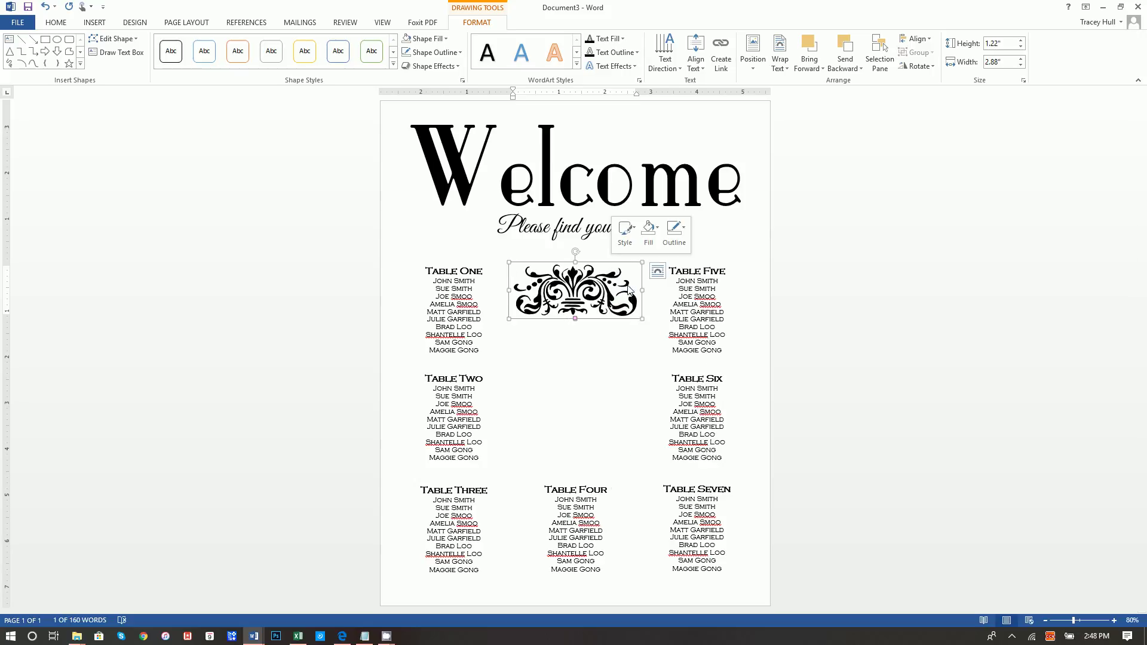
pyautogui.click(608, 353)
pyautogui.rightClick(612, 361)
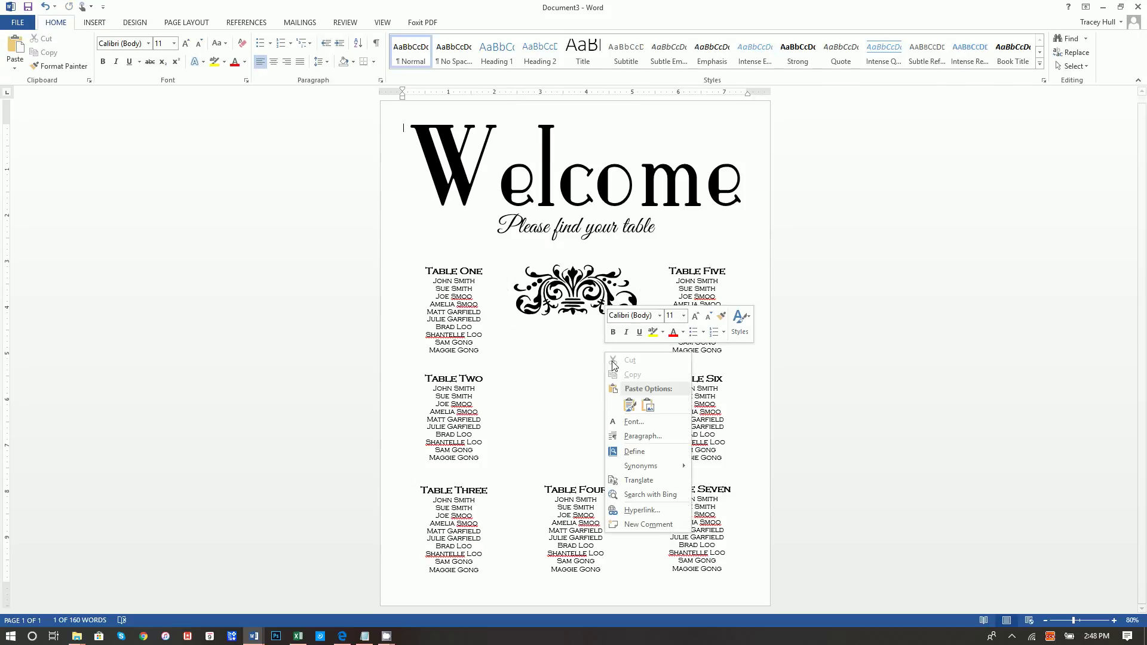
pyautogui.click(630, 406)
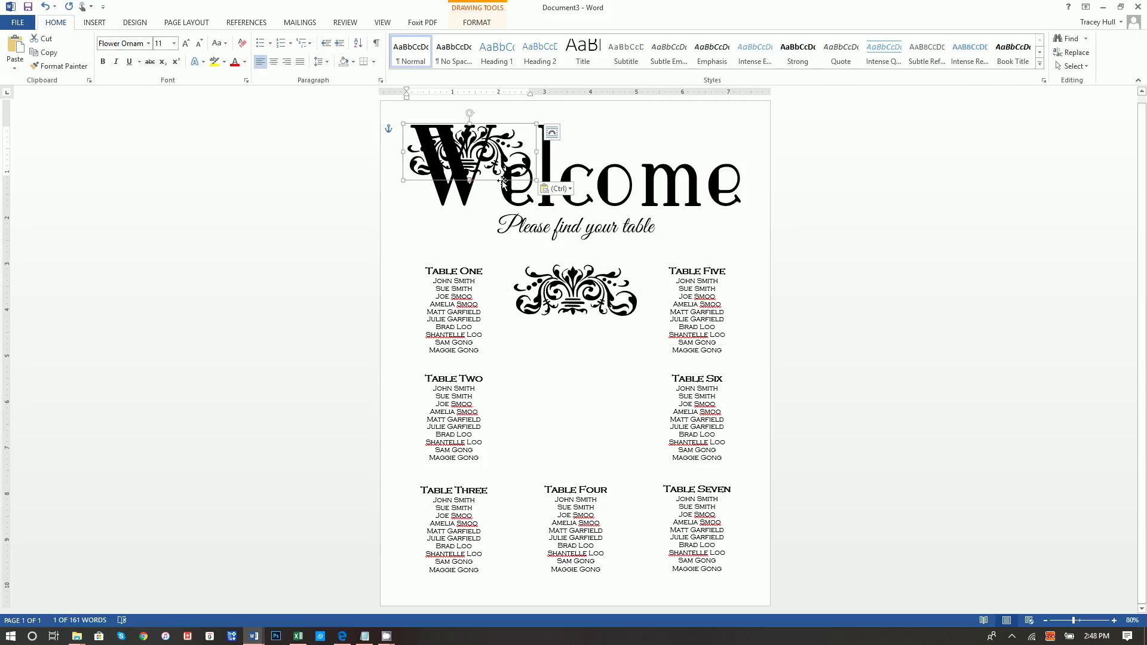
pyautogui.moveTo(503, 182); pyautogui.dragTo(619, 466)
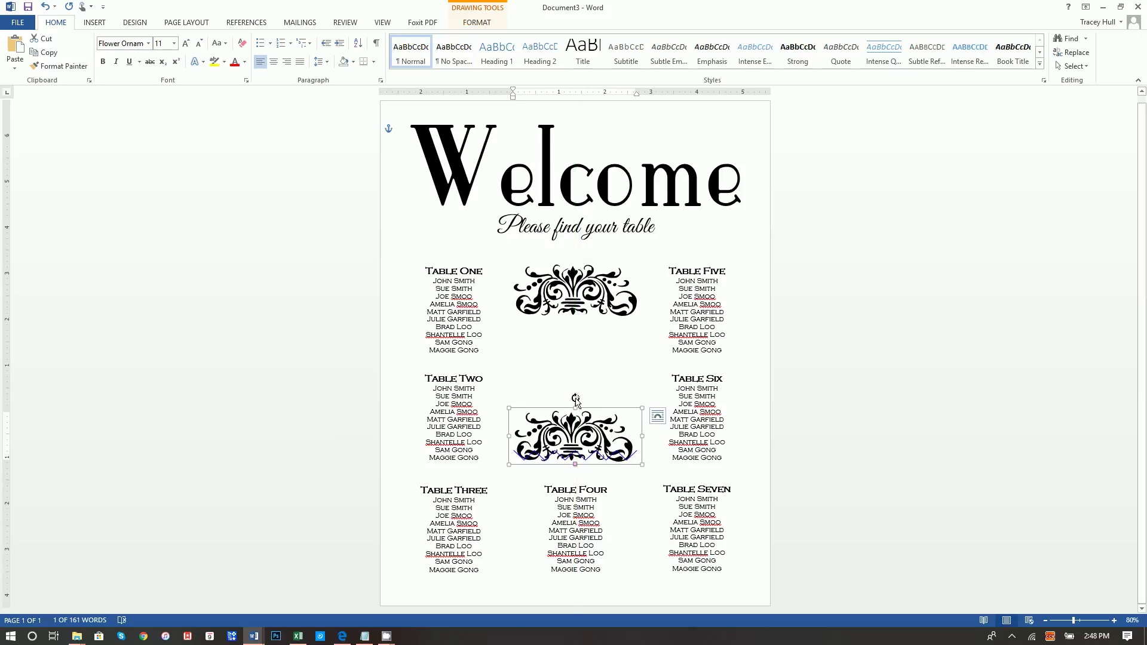
# Rotate the ornament copy 180° so it mirrors the upper ornament.
pyautogui.moveTo(576, 400); pyautogui.dragTo(576, 479)
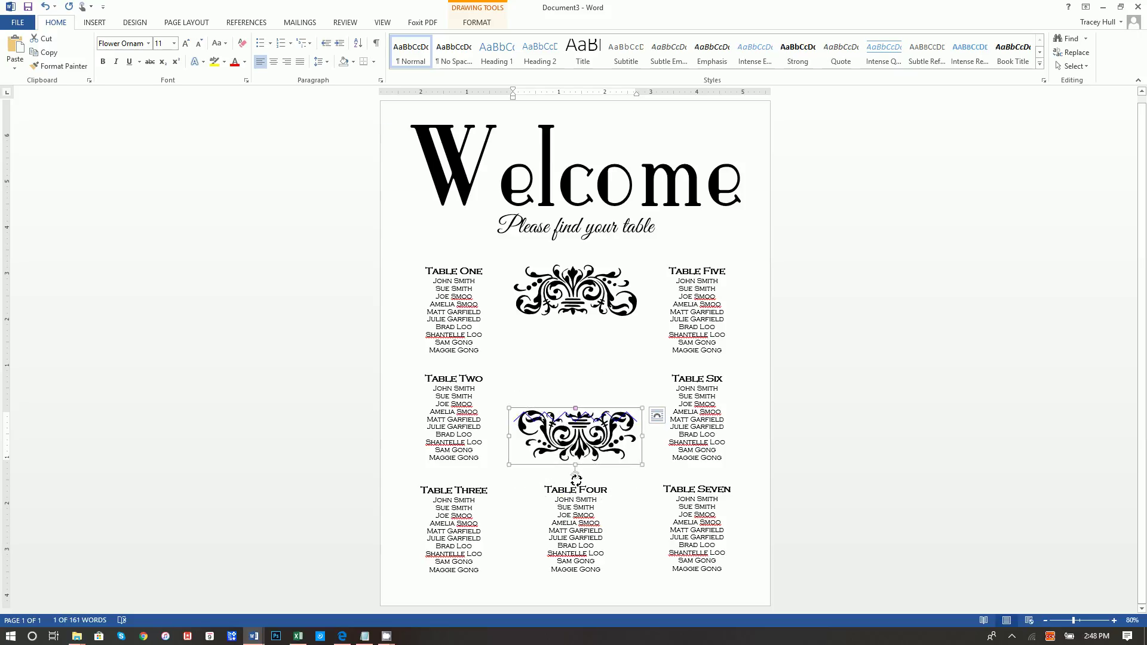
pyautogui.click(590, 392)
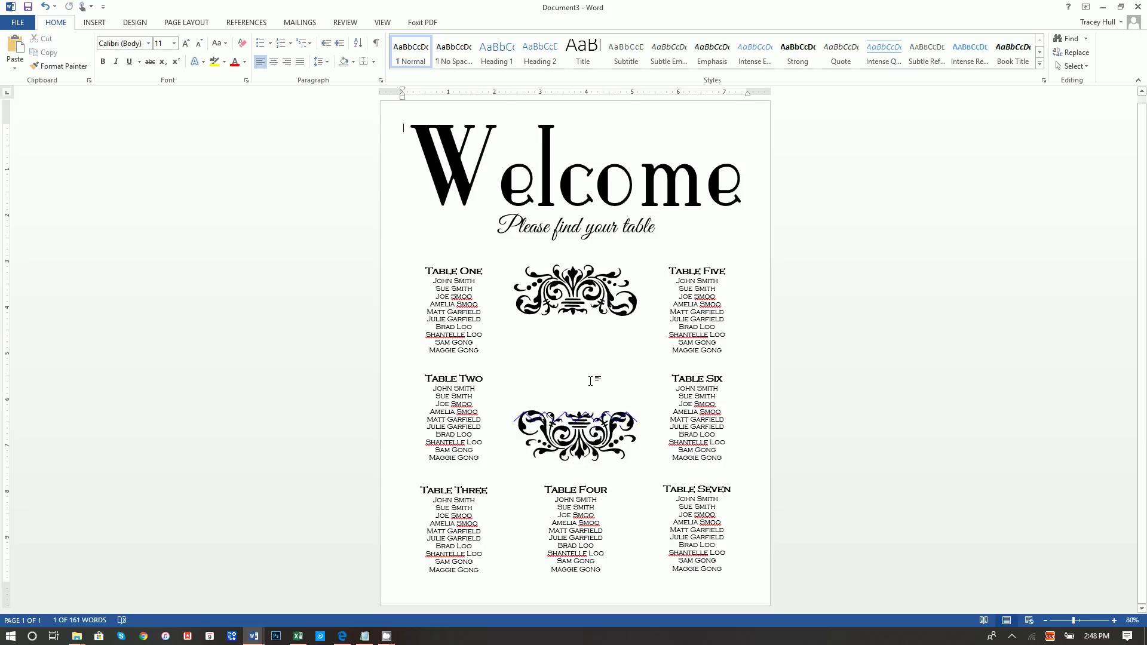
pyautogui.hotkey('ctrl', 'z')
pyautogui.rightClick(518, 413)
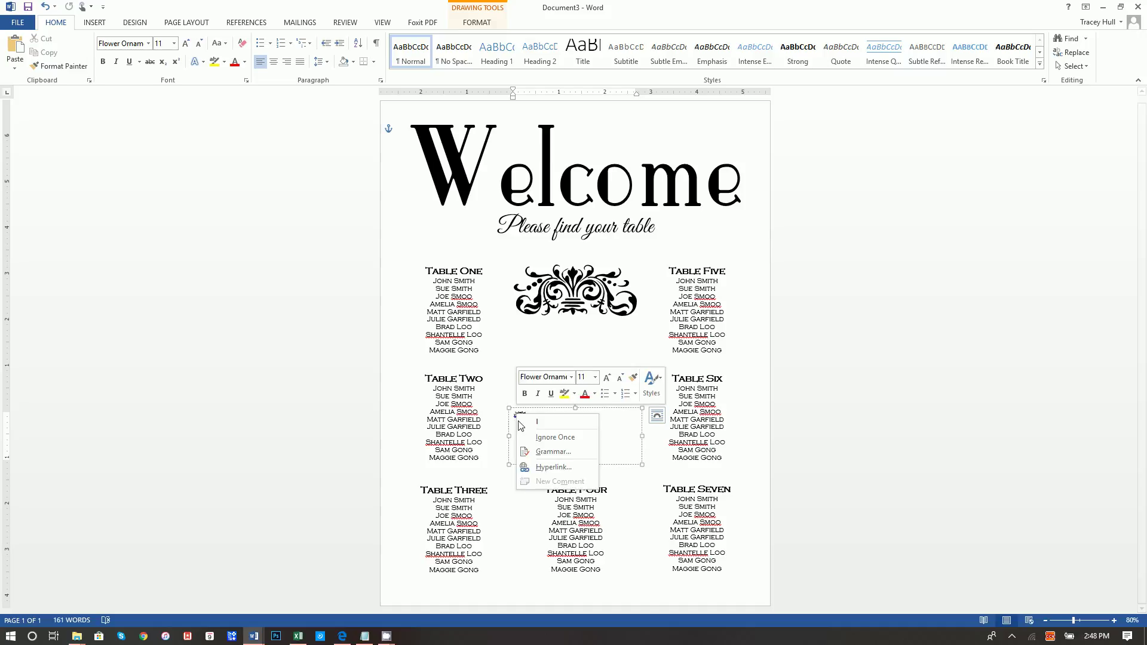
pyautogui.click(534, 442)
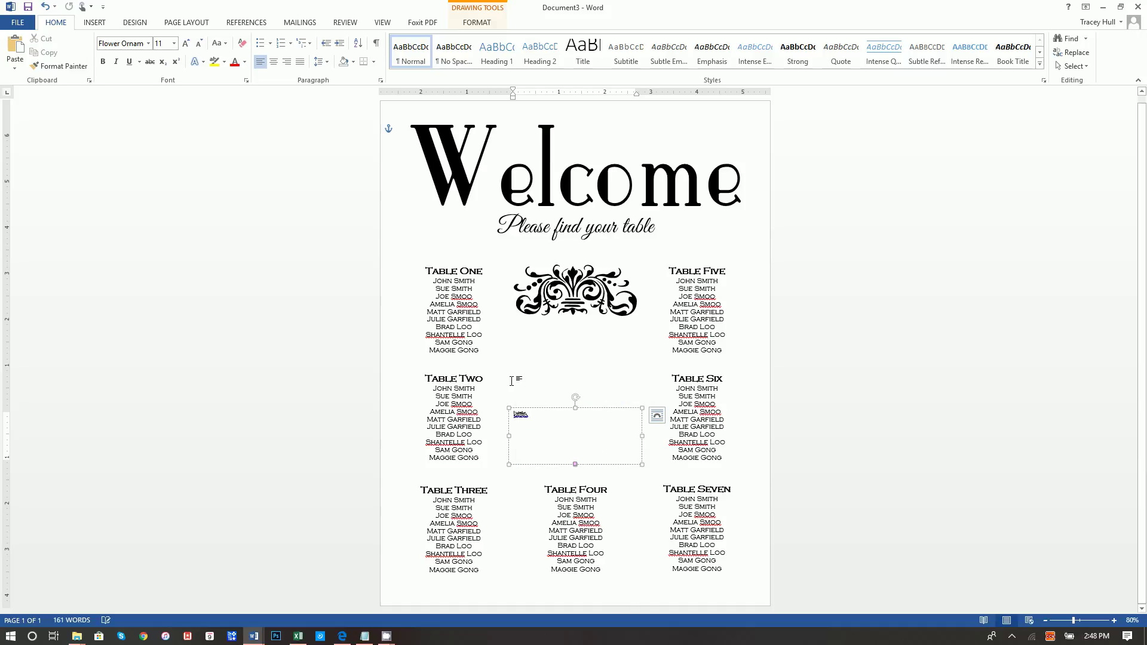
pyautogui.click(548, 388)
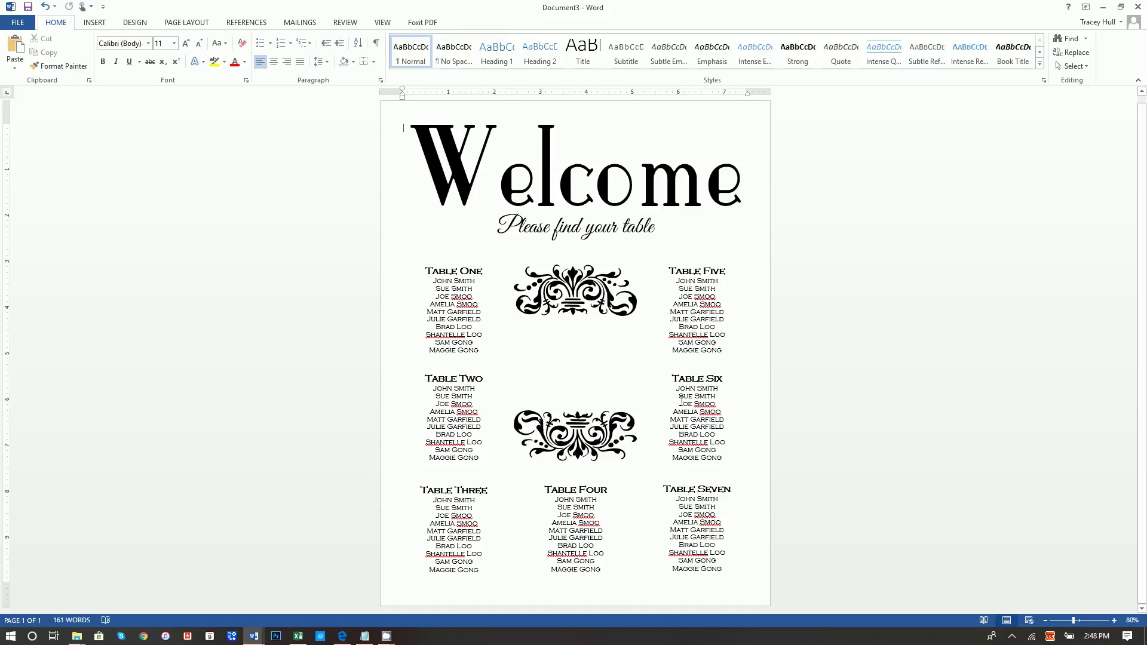
# Draw a text box between the two ornaments, type the couple's first name, and select it.
pyautogui.click(96, 24)
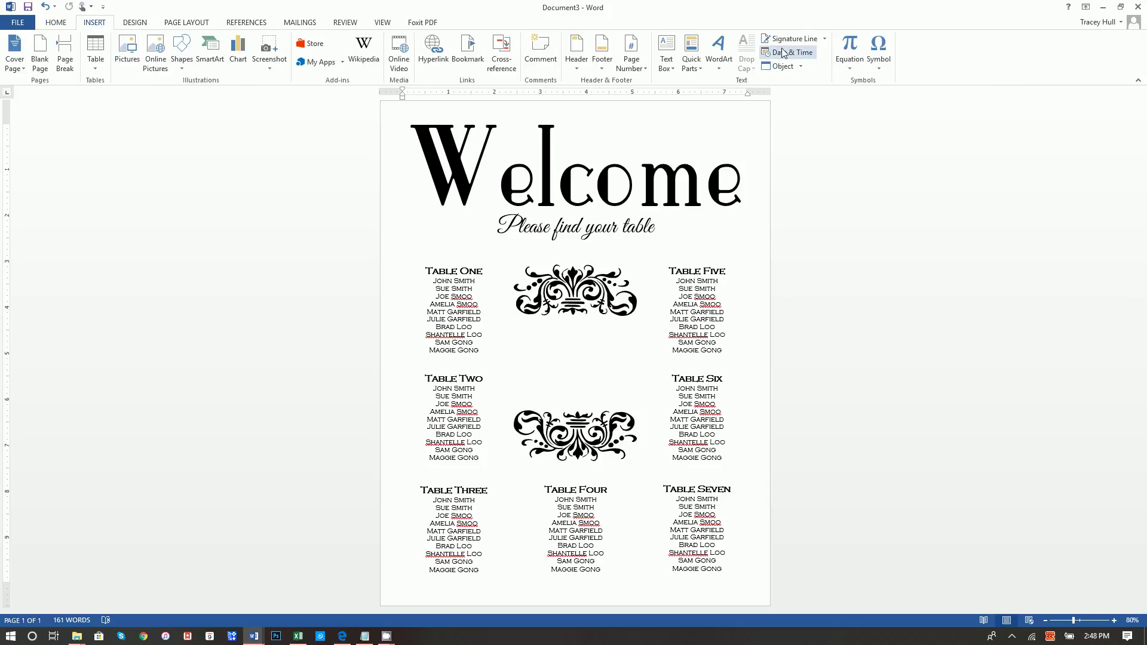
pyautogui.click(667, 54)
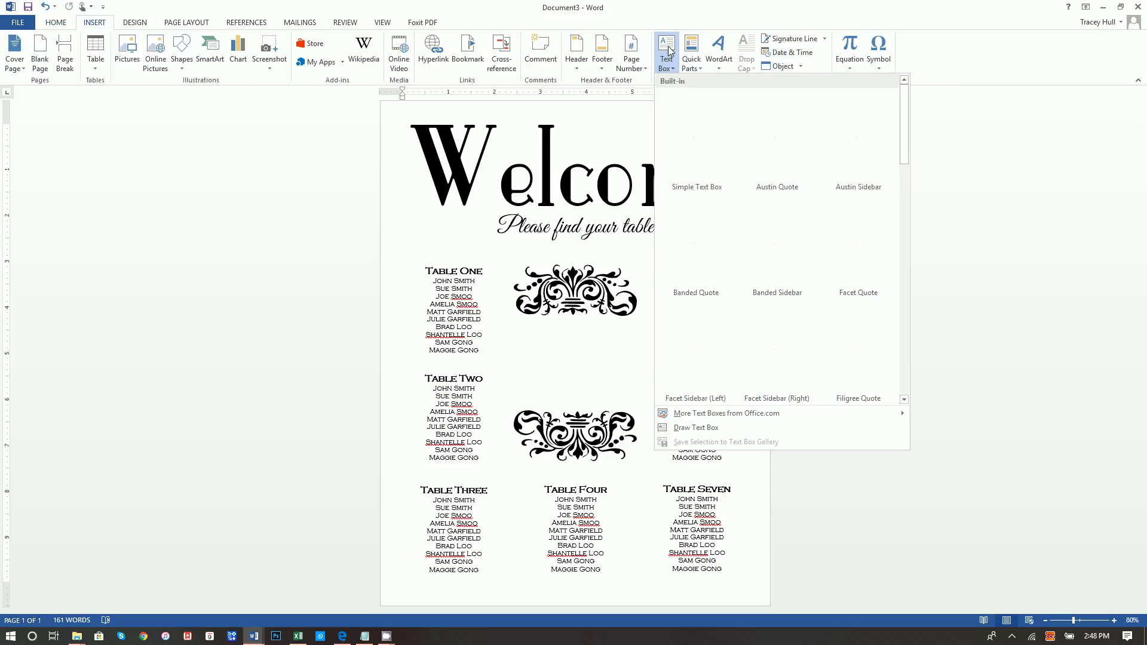
pyautogui.click(696, 428)
pyautogui.moveTo(502, 314)
pyautogui.mouseDown()
pyautogui.moveTo(657, 369)
pyautogui.moveTo(644, 374)
pyautogui.mouseUp()
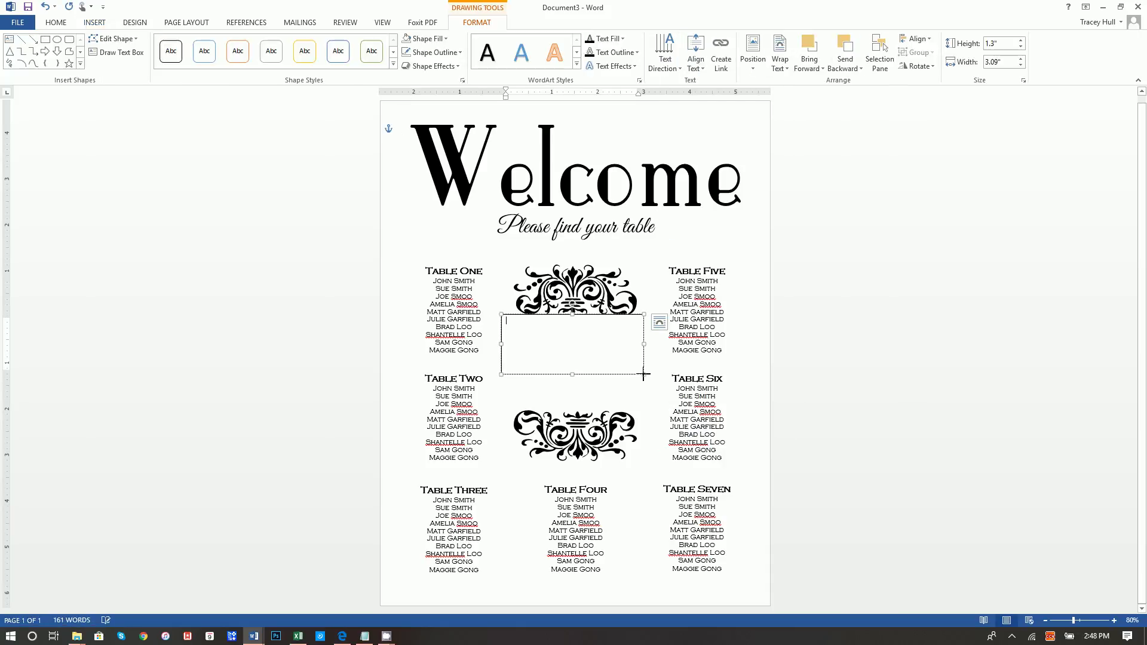
pyautogui.write('Tracey')
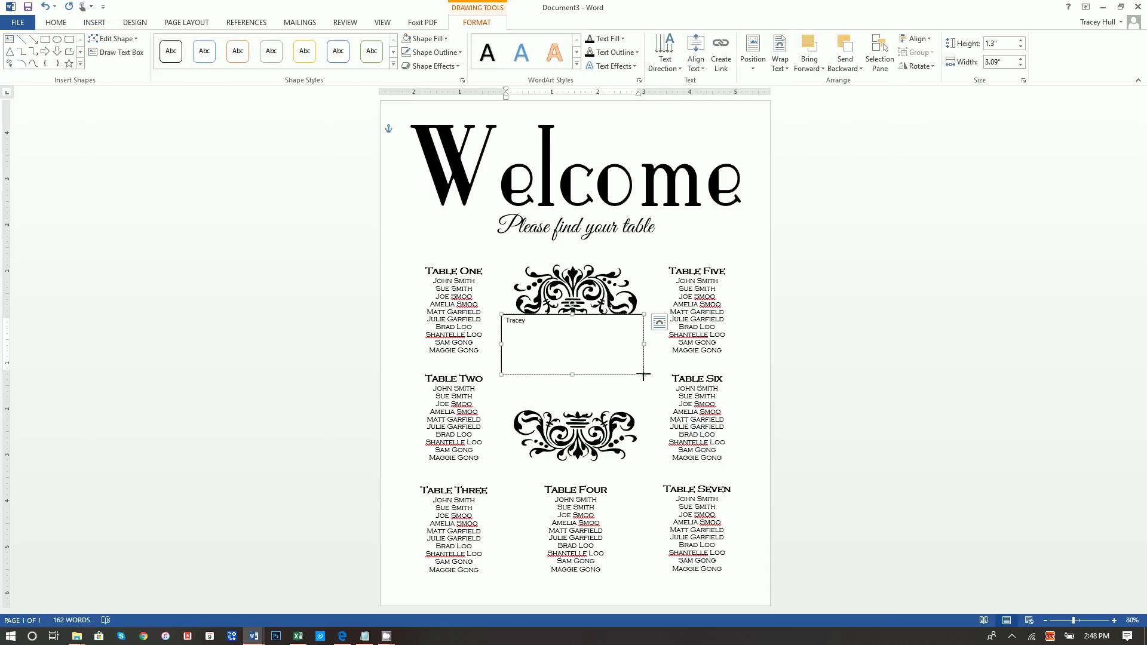
pyautogui.moveTo(594, 356); pyautogui.dragTo(508, 321)
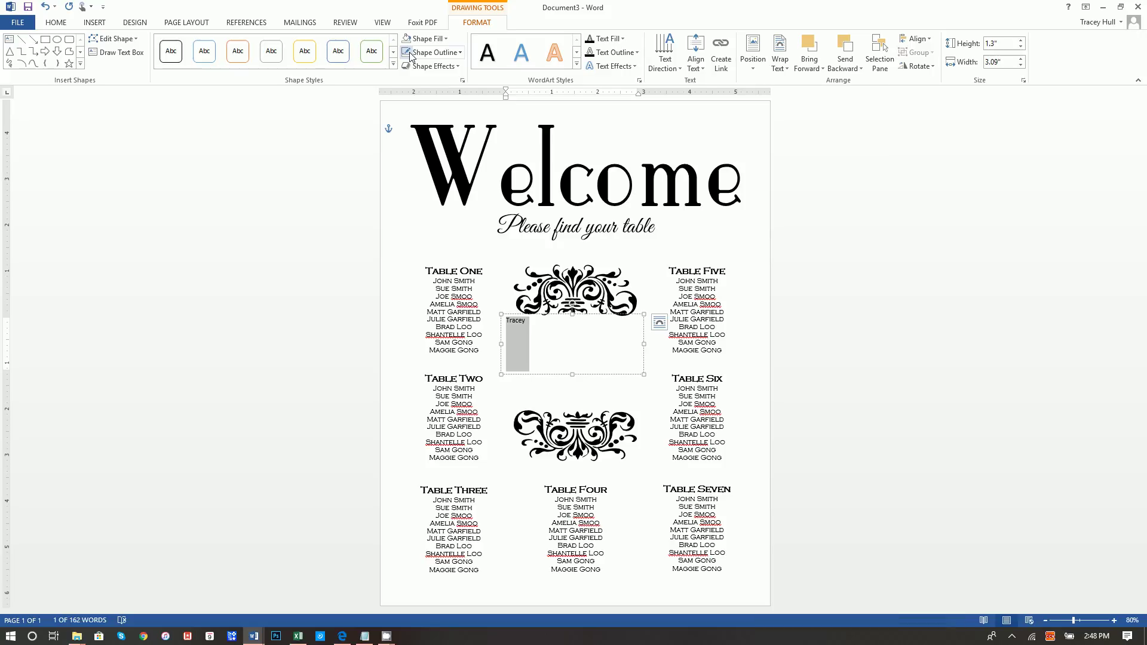
pyautogui.click(63, 25)
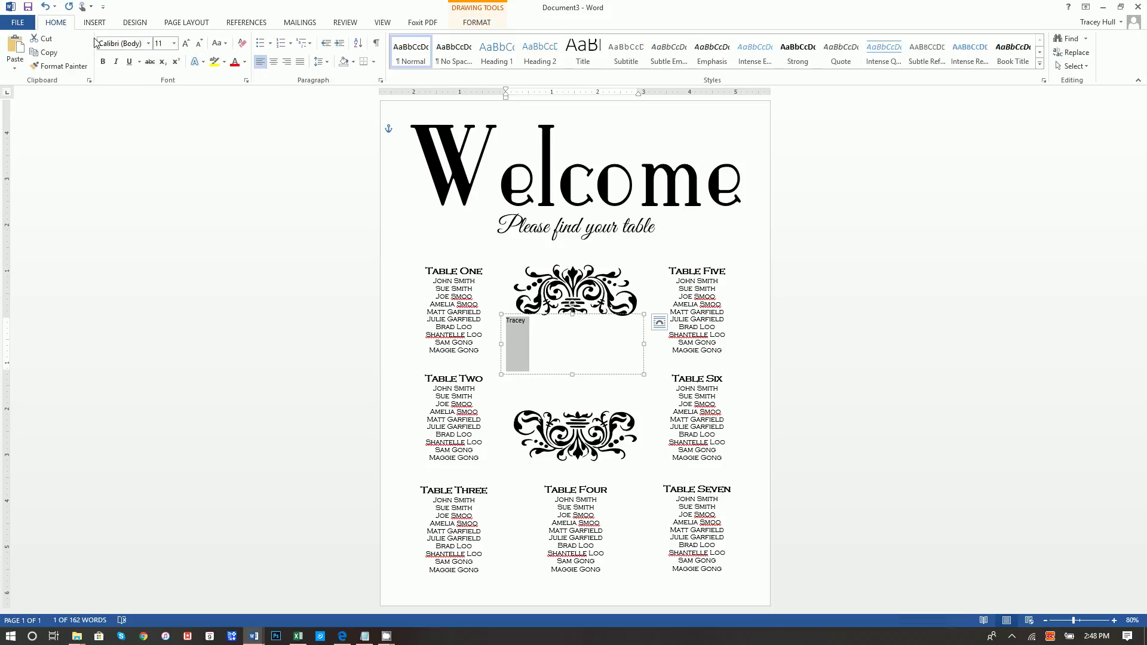
# Set the first name in Great Vibes, apply the first Transform warp, and trim the box slightly.
pyautogui.click(147, 44)
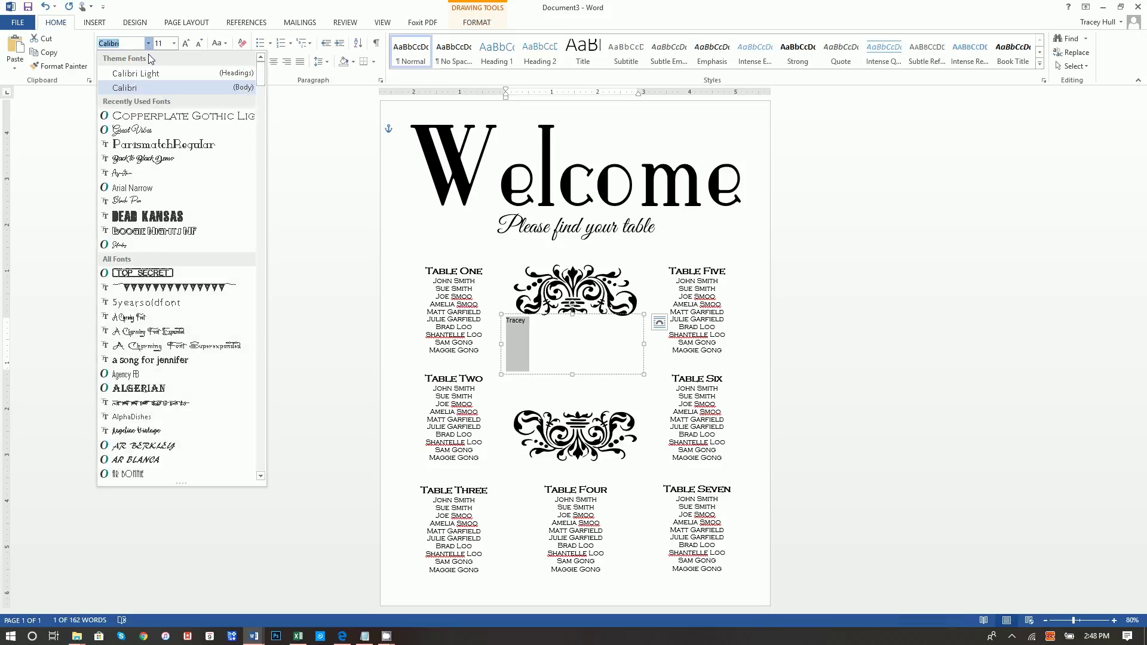
pyautogui.click(149, 133)
pyautogui.click(476, 24)
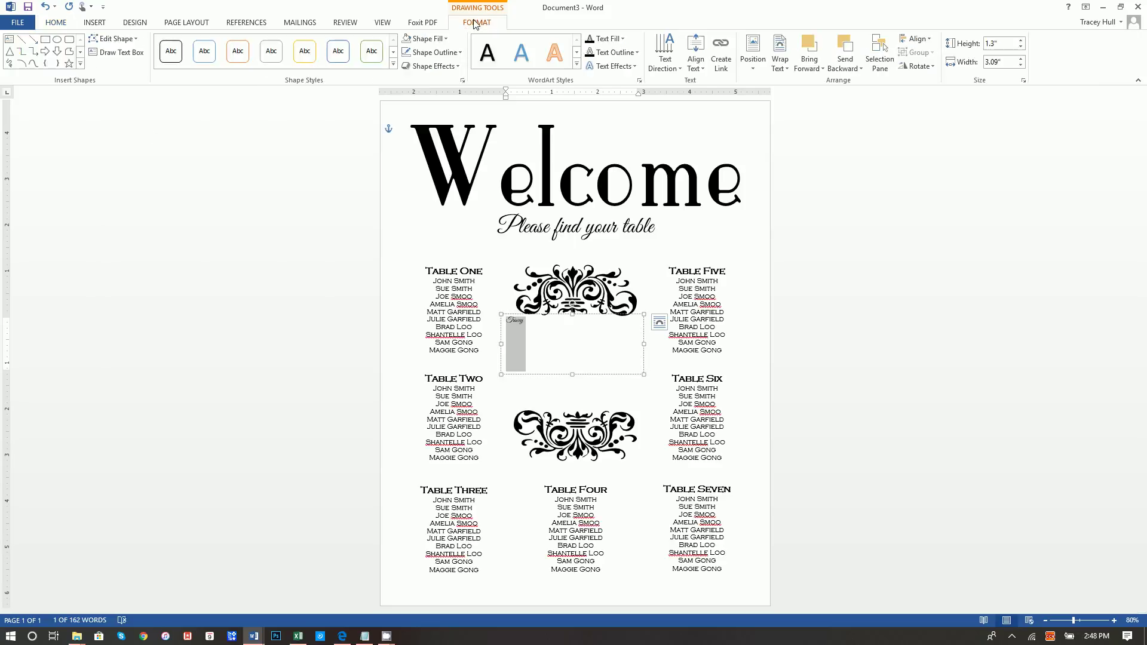
pyautogui.click(610, 66)
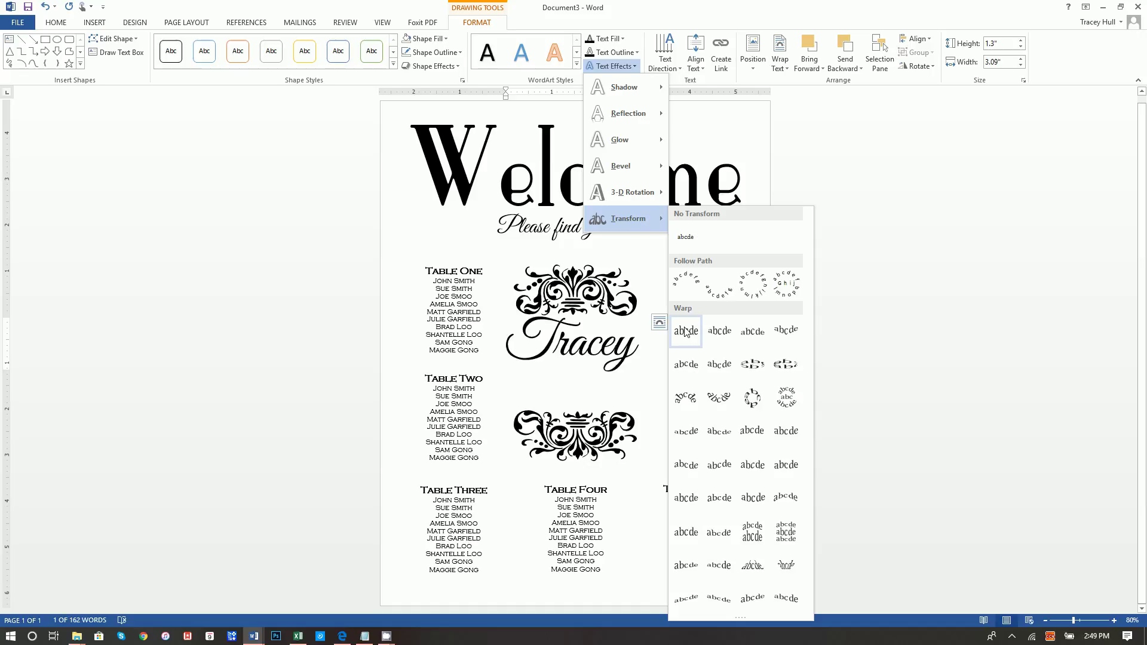
pyautogui.click(686, 331)
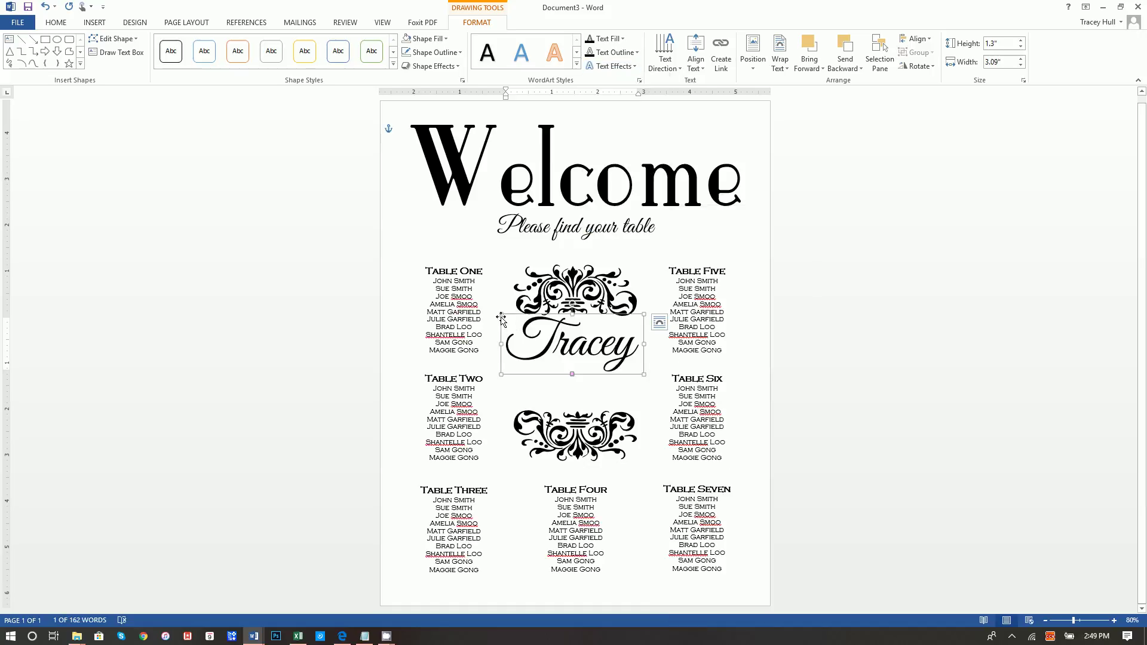
pyautogui.moveTo(501, 314); pyautogui.dragTo(500, 318)
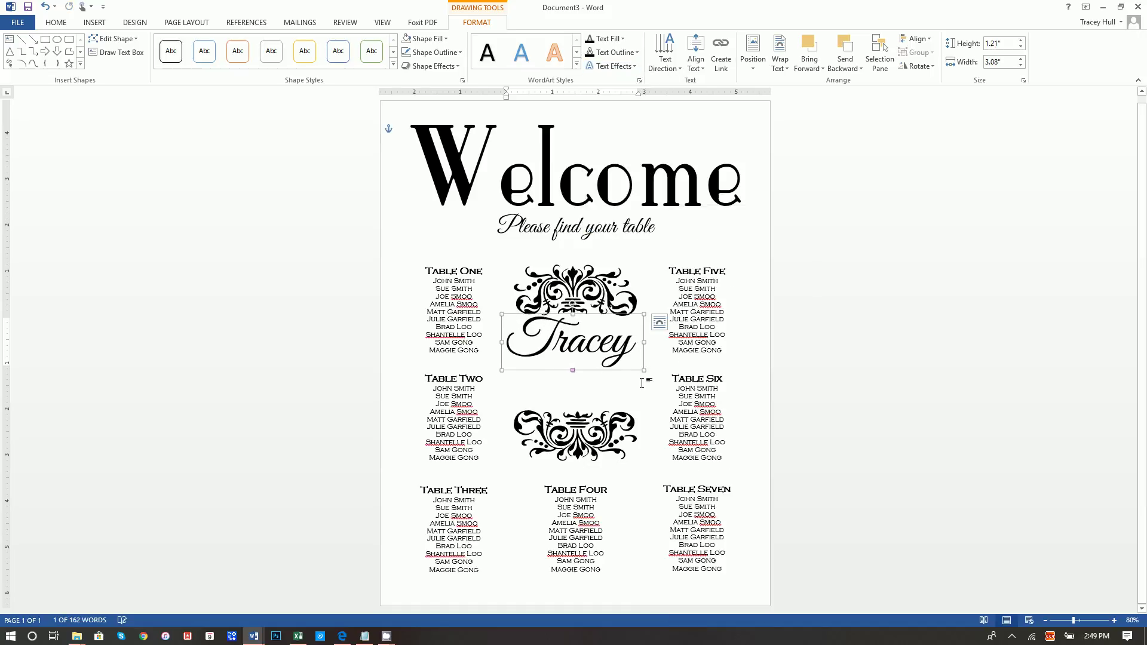
pyautogui.rightClick(603, 317)
pyautogui.press('Escape')
pyautogui.click(756, 353)
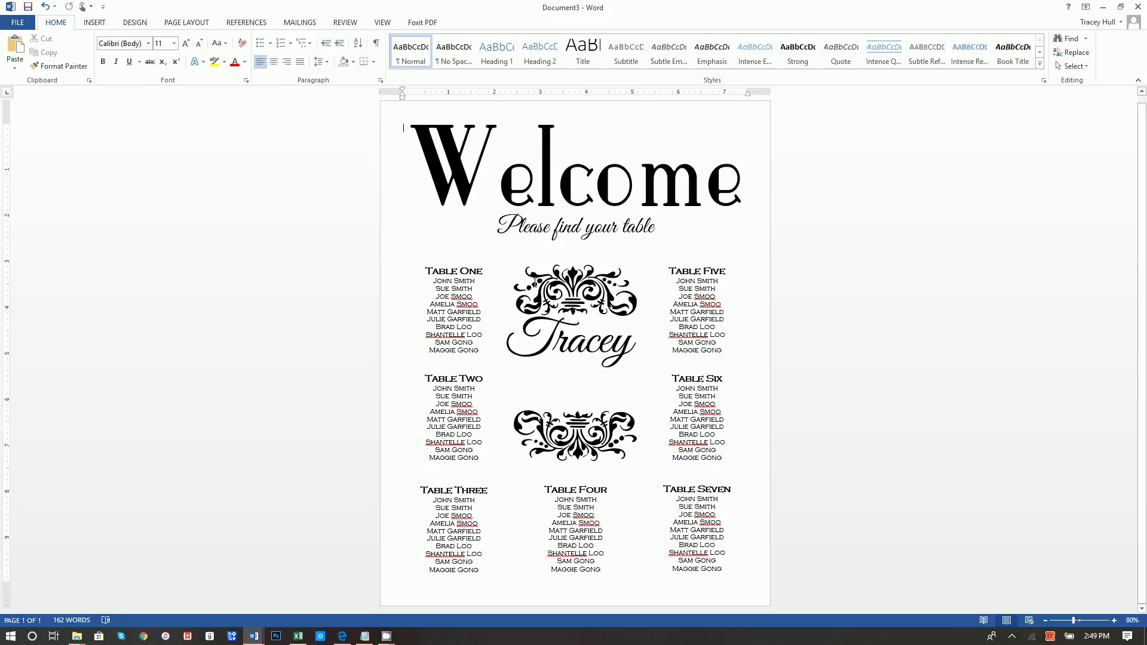
# Paste a copy of the name box near the lower ornament and replace its text with the second name.
pyautogui.rightClick(757, 390)
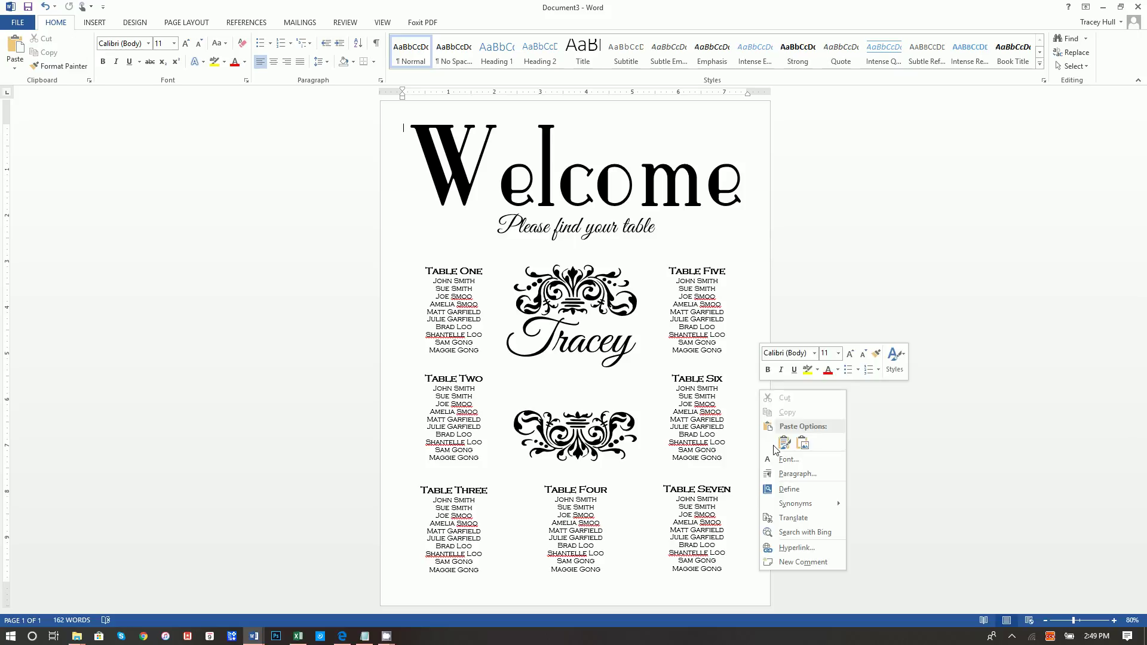
pyautogui.press('Escape')
pyautogui.hotkey('ctrl', 'v')
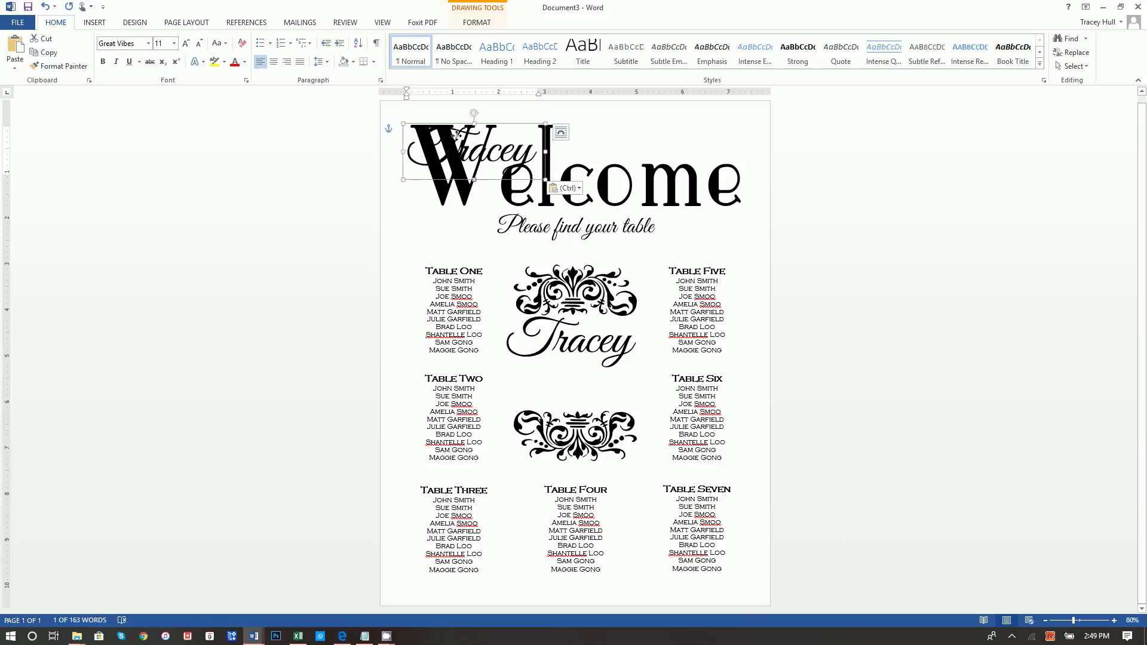
pyautogui.moveTo(456, 131); pyautogui.dragTo(565, 372)
pyautogui.click(621, 400)
pyautogui.doubleClick(500, 378)
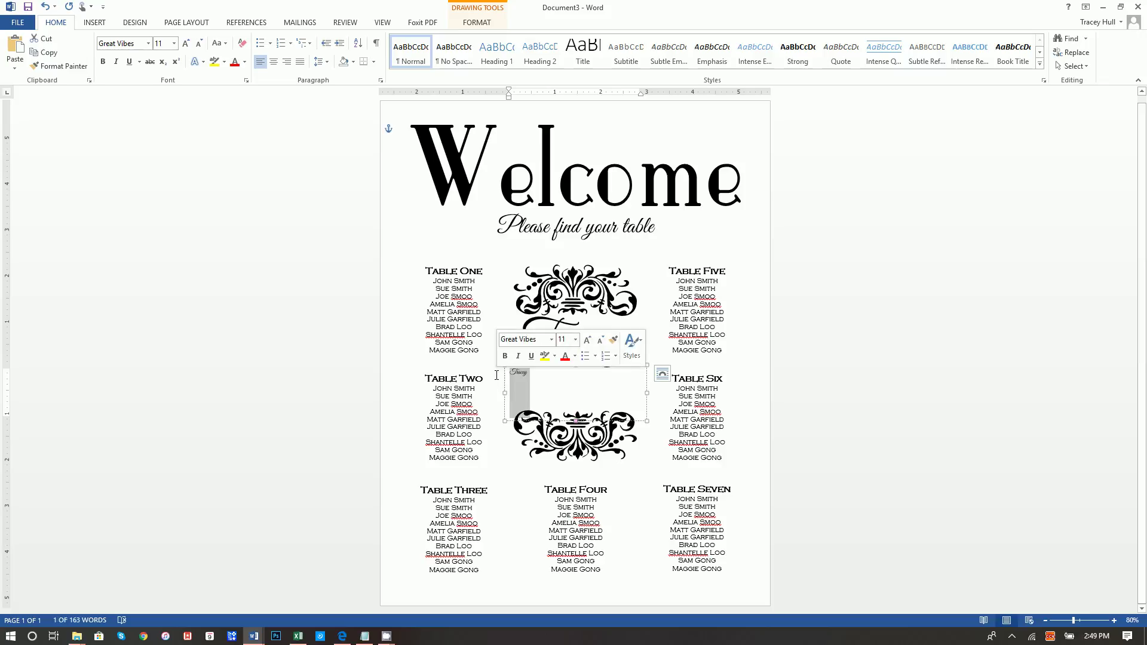
pyautogui.write('Matthew')
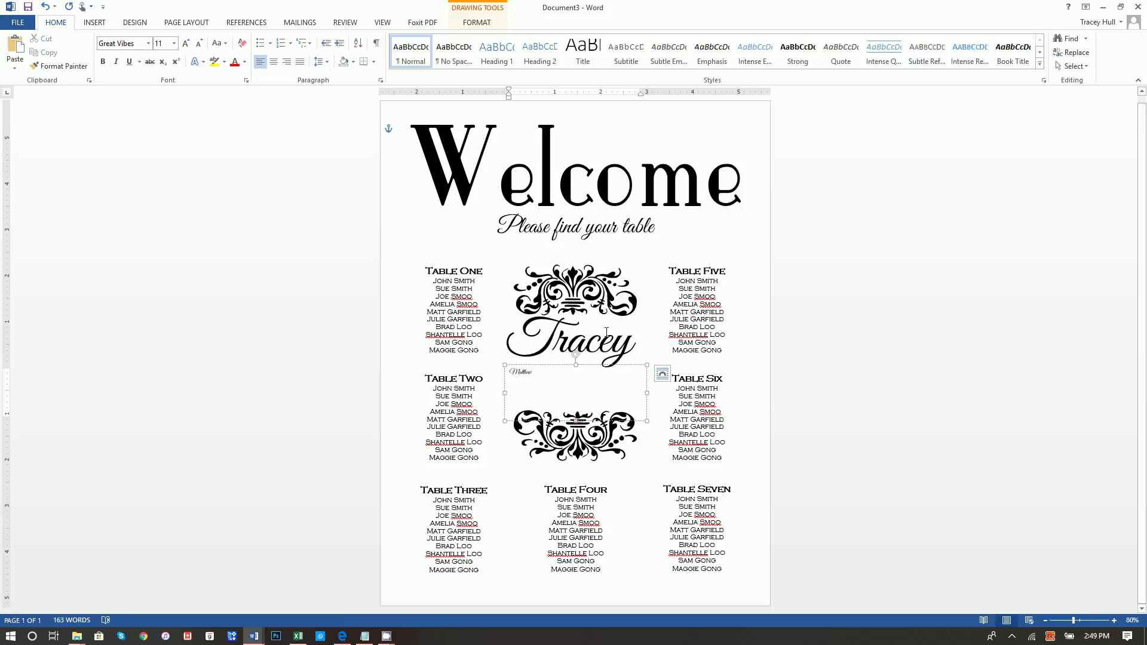
pyautogui.click(753, 321)
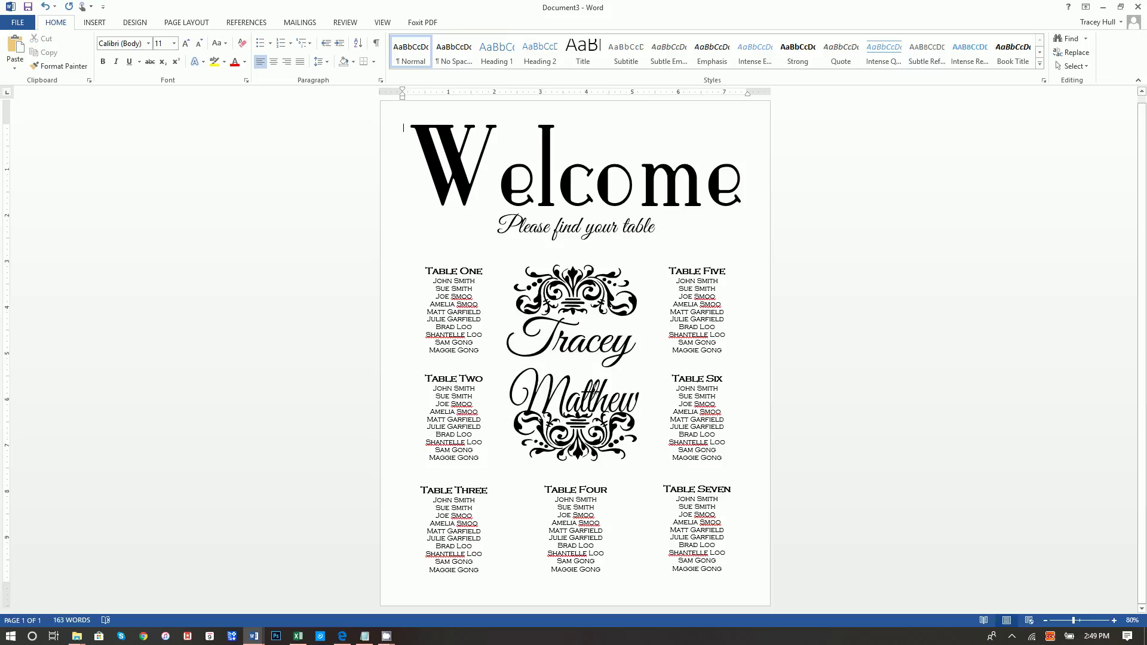
# Resize the second name box, narrow the first name box, and centre the second name horizontally.
pyautogui.click(593, 387)
pyautogui.click(575, 367)
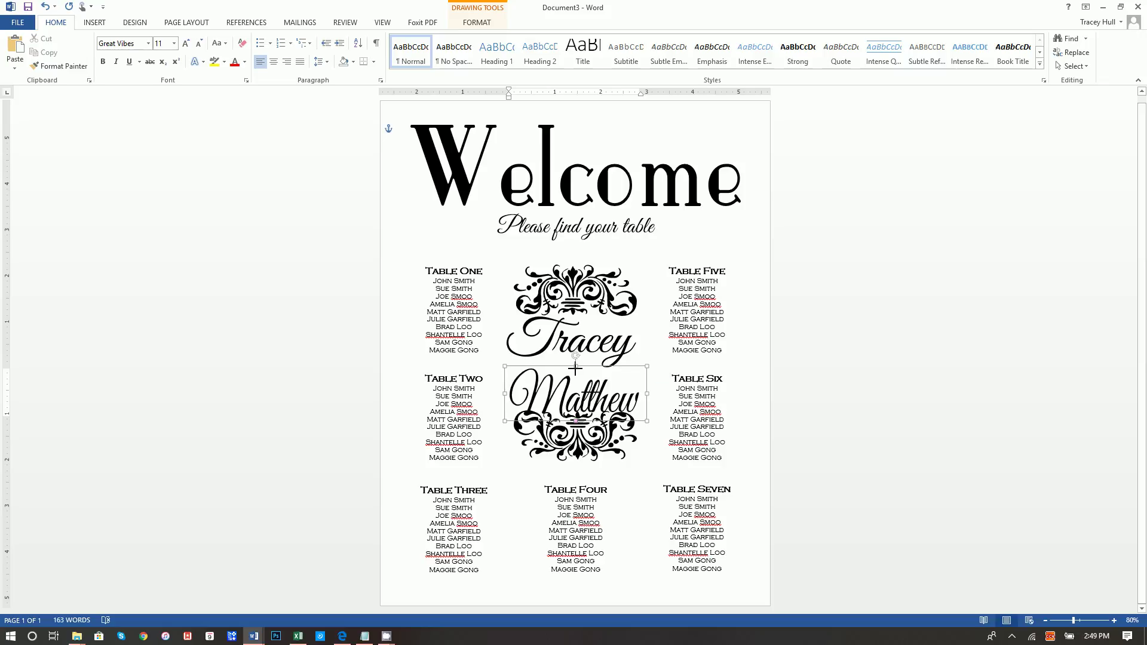
pyautogui.moveTo(575, 369); pyautogui.dragTo(575, 375)
pyautogui.press('Up')
pyautogui.press('Up')
pyautogui.press('Up')
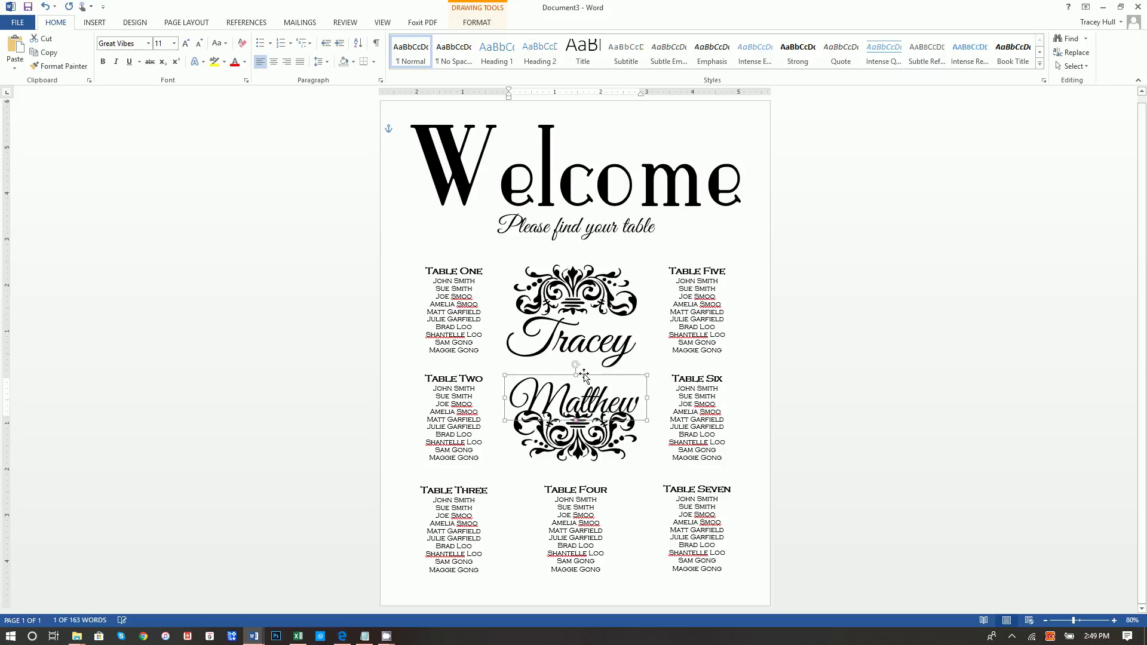
pyautogui.click(592, 354)
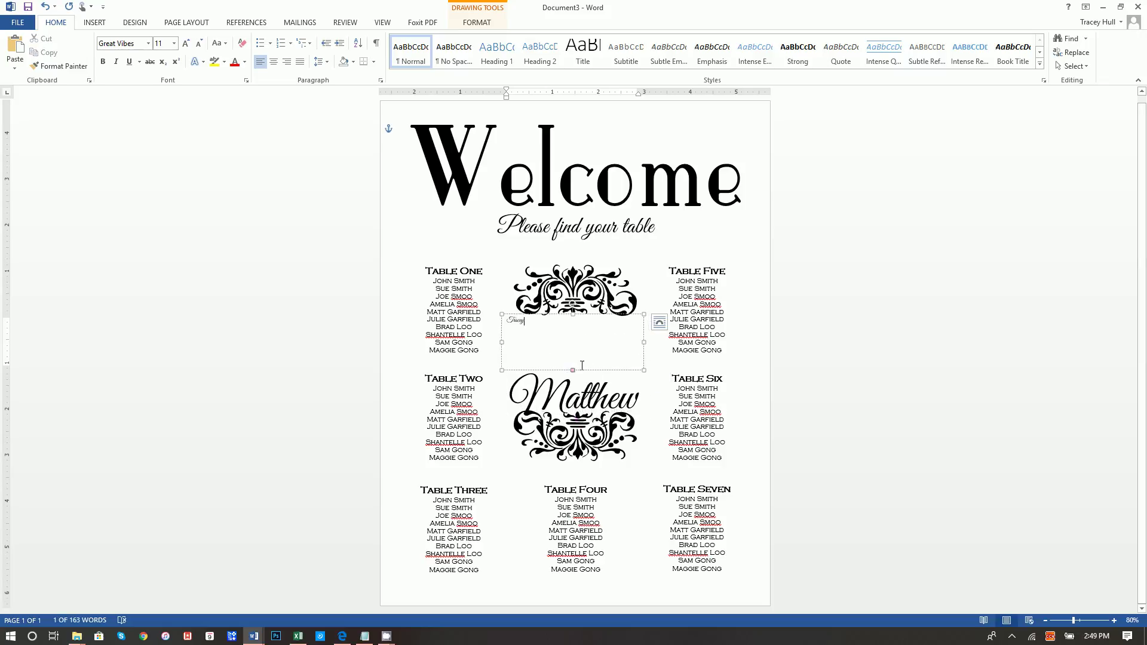
pyautogui.click(643, 365)
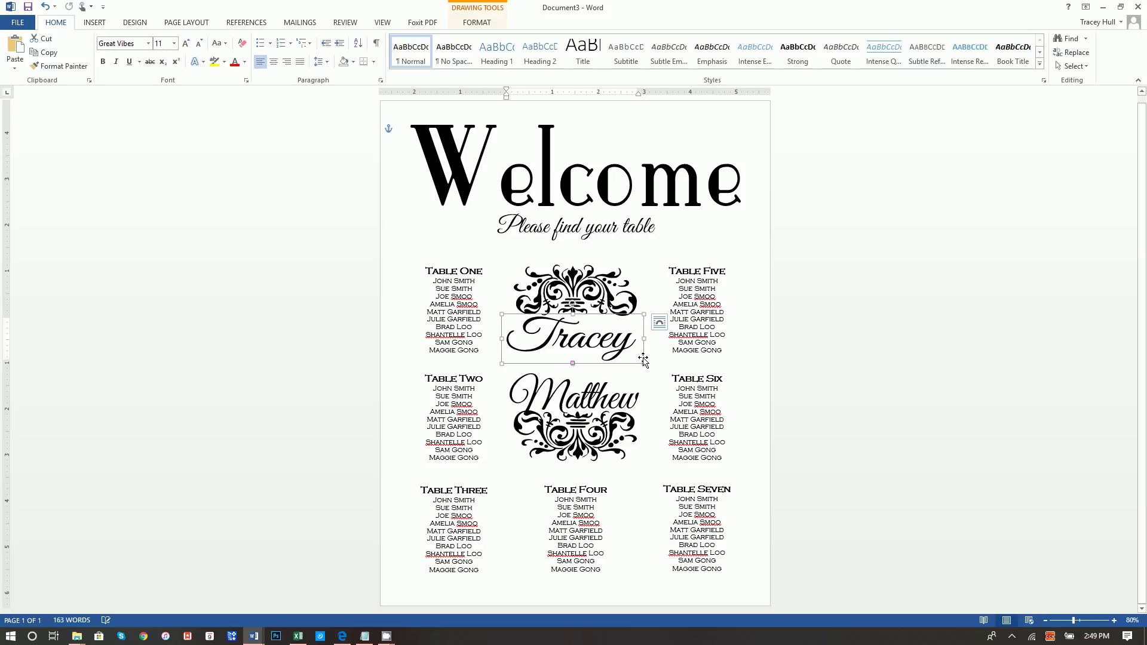
pyautogui.moveTo(644, 339); pyautogui.dragTo(619, 313)
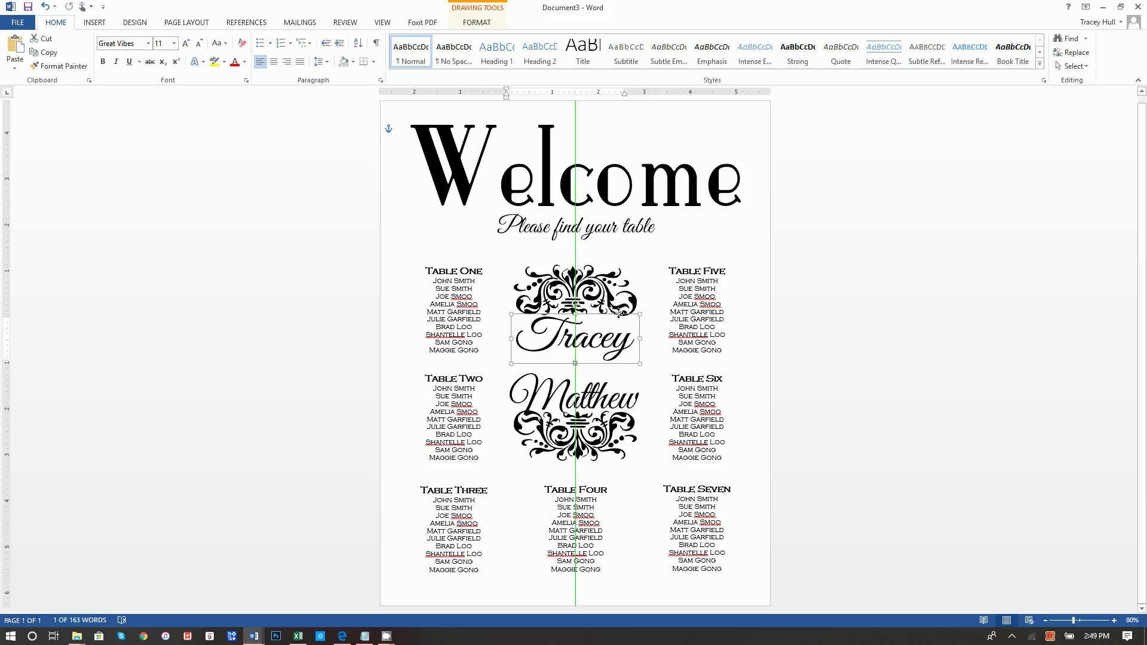
pyautogui.click(596, 371)
pyautogui.moveTo(596, 371); pyautogui.dragTo(599, 372)
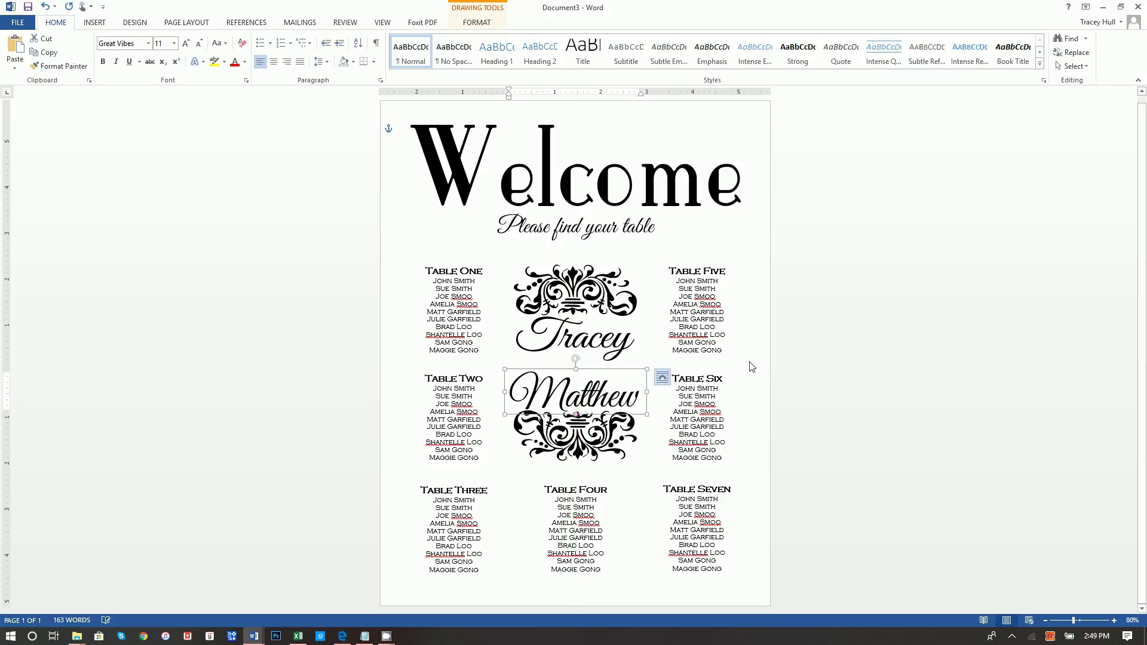
pyautogui.click(746, 362)
pyautogui.click(106, 26)
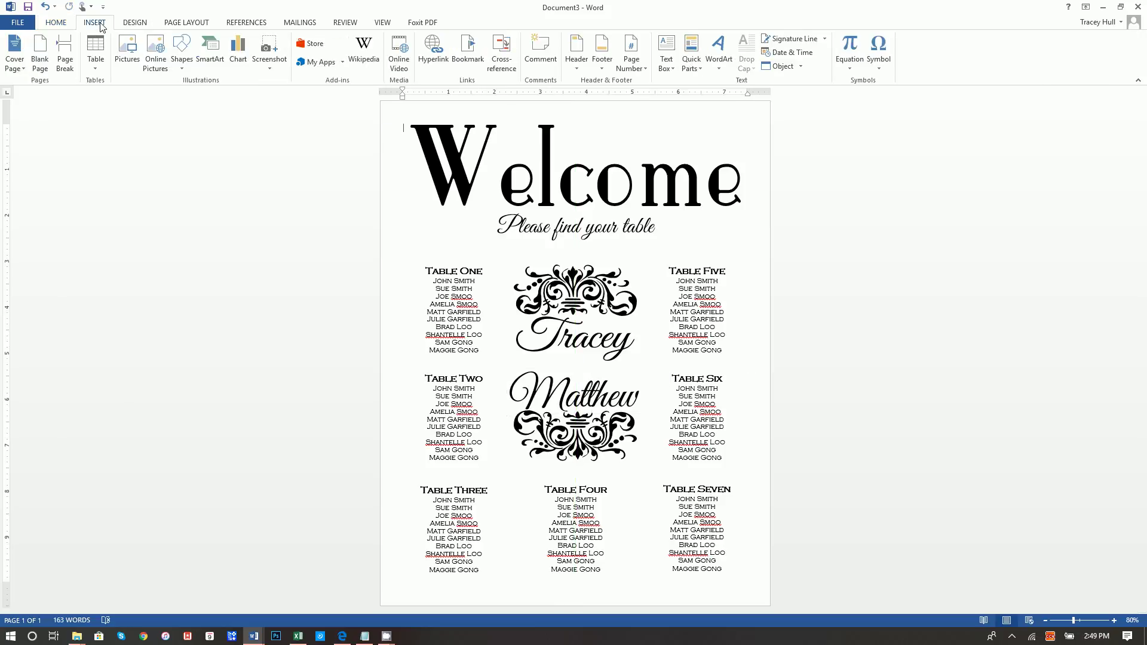
# Draw a small text box between the two names holding an &.
pyautogui.click(666, 54)
pyautogui.click(679, 431)
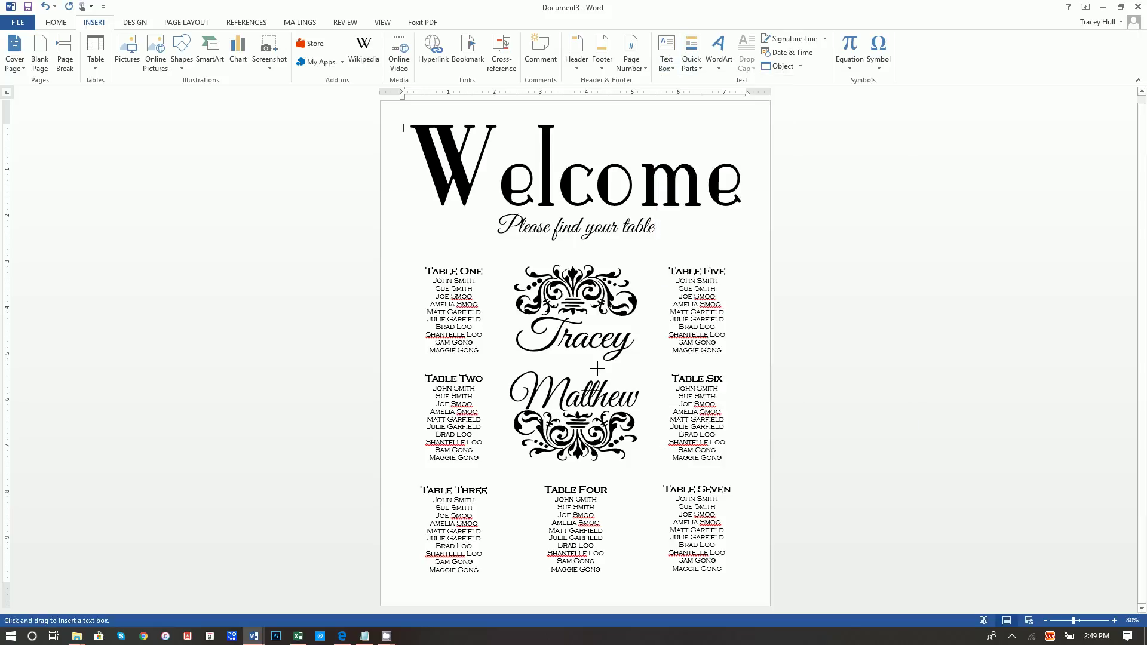
pyautogui.moveTo(566, 349); pyautogui.dragTo(597, 379)
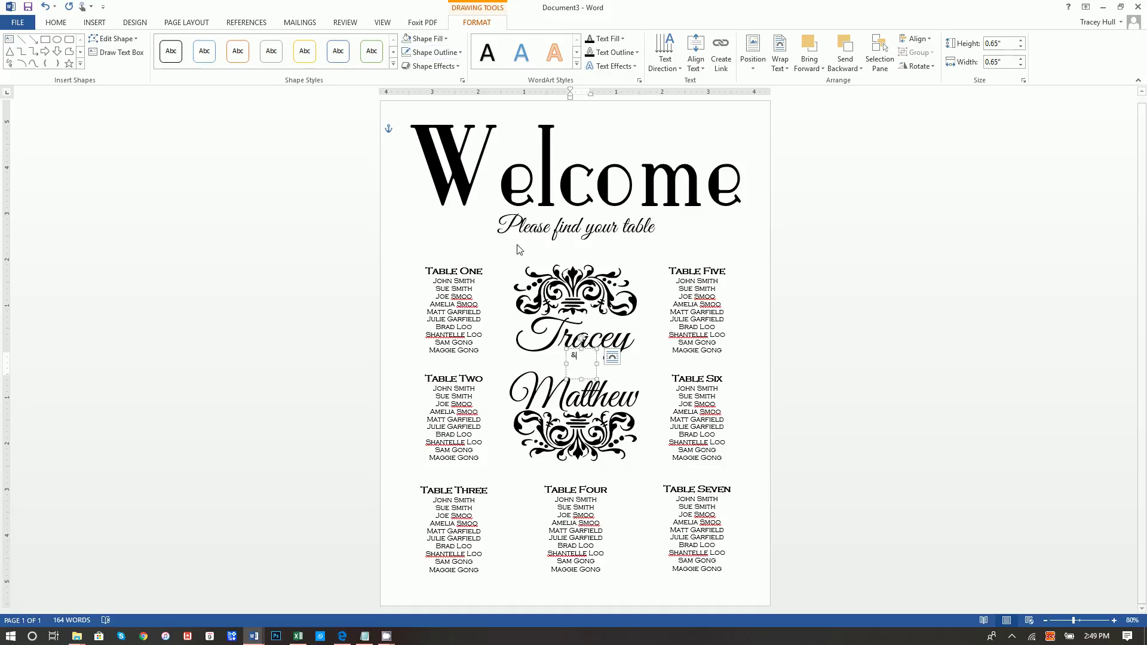
pyautogui.doubleClick(584, 357)
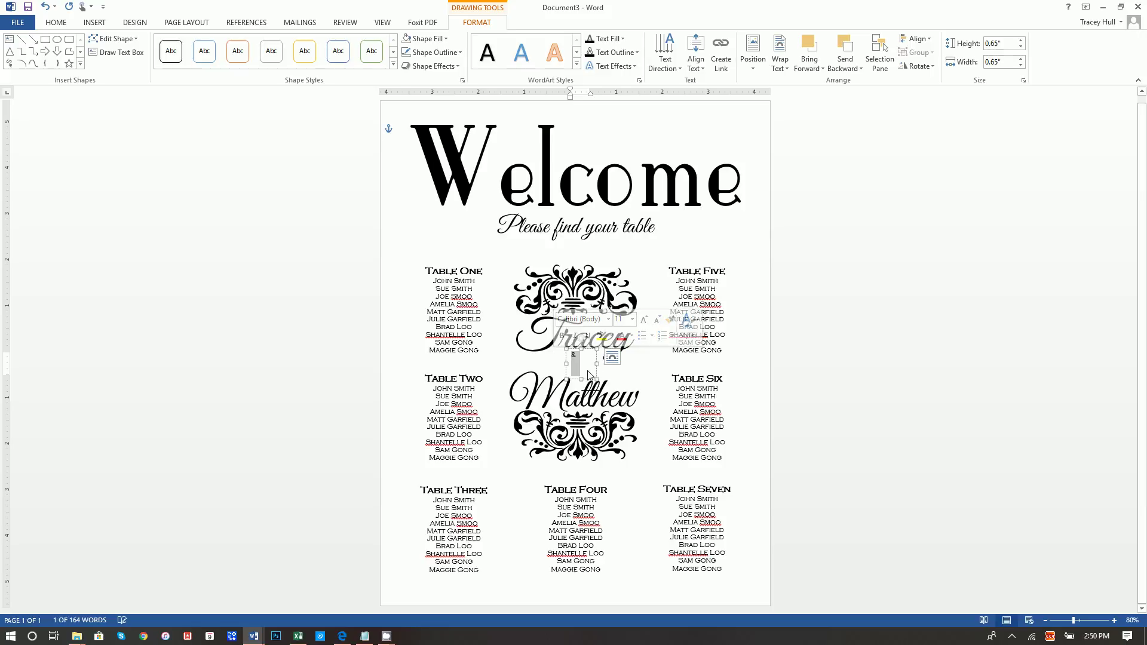
# Set the & in Great Vibes, apply the first Transform warp, and shrink its box to 0.44 by 0.6 inches.
pyautogui.click(55, 22)
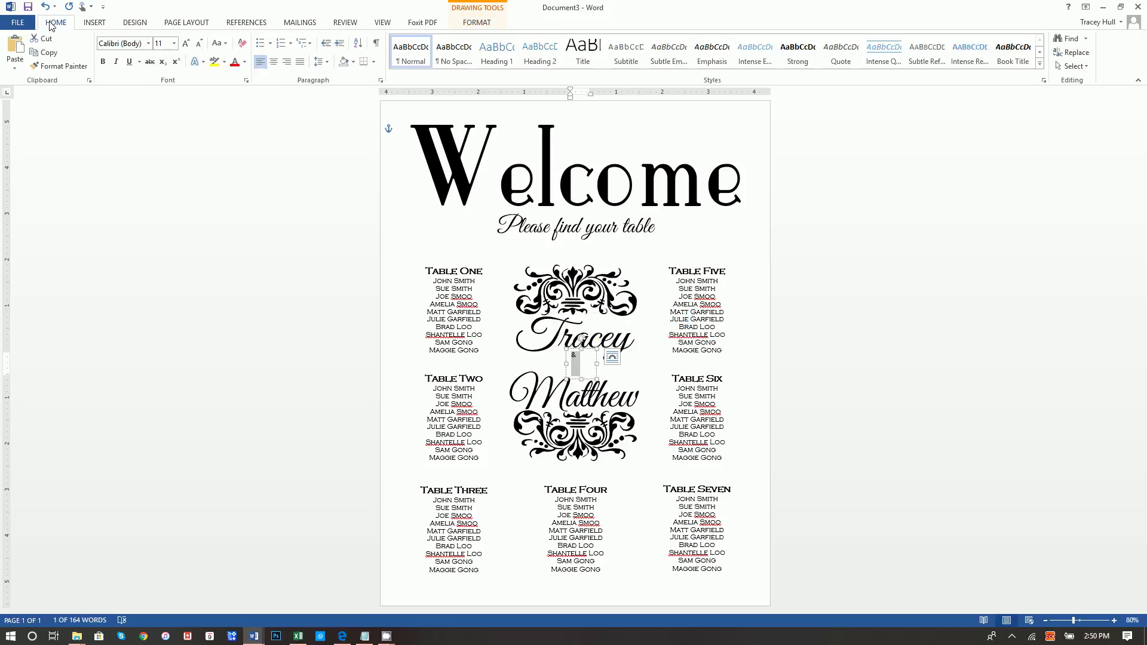
pyautogui.click(147, 43)
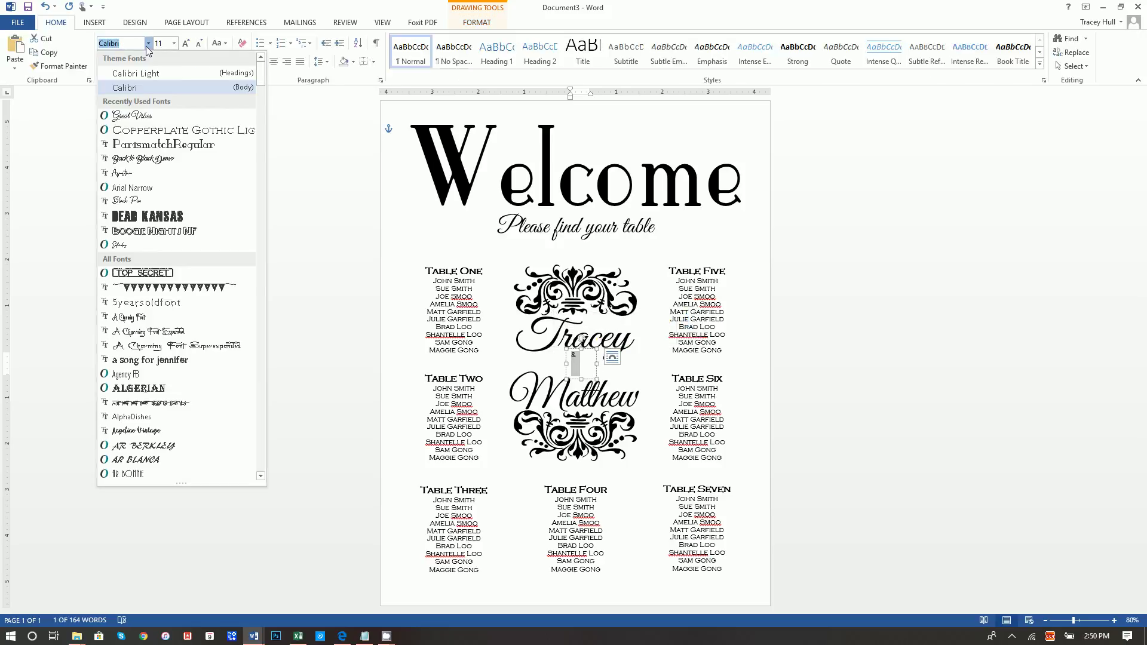
pyautogui.click(145, 116)
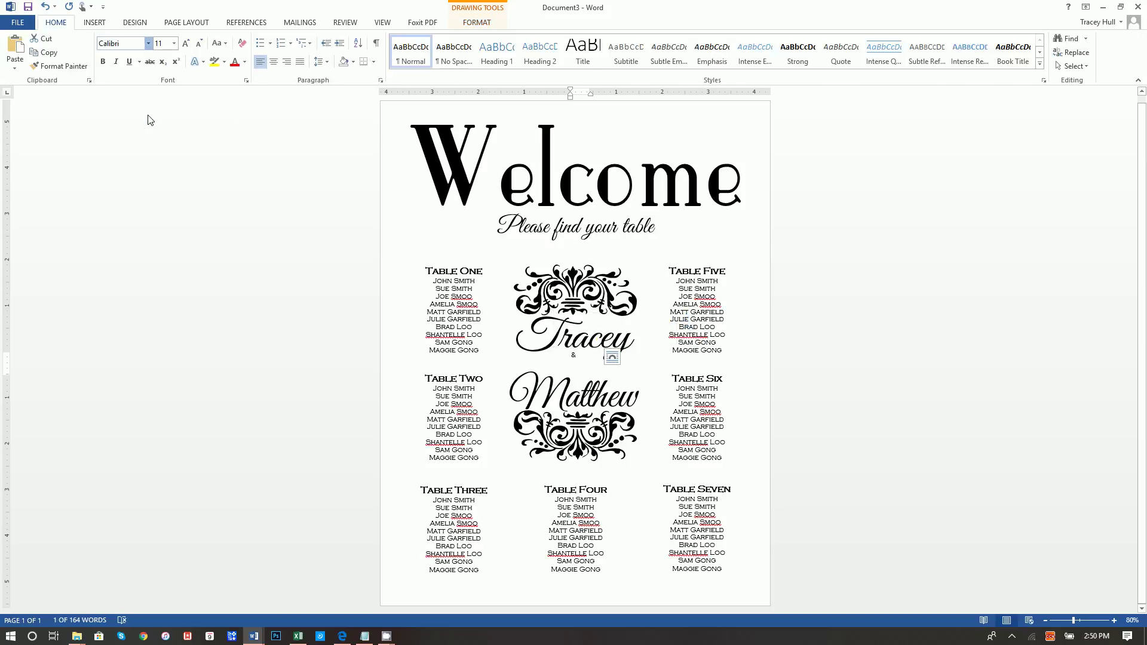
pyautogui.click(477, 22)
pyautogui.click(607, 67)
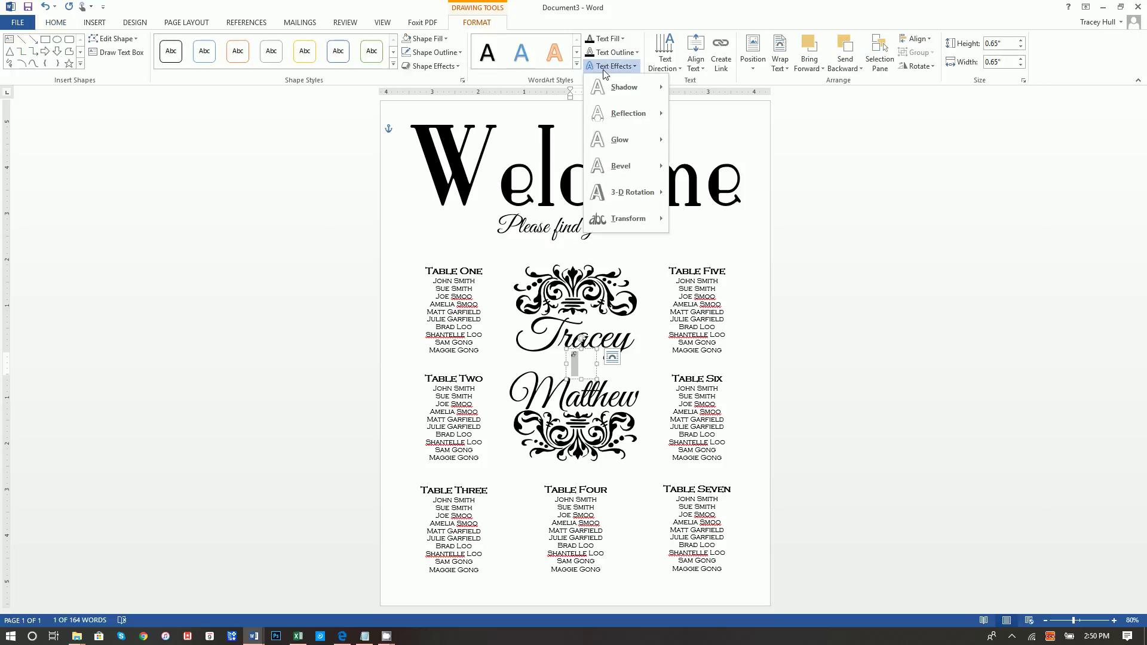
pyautogui.moveTo(607, 220)
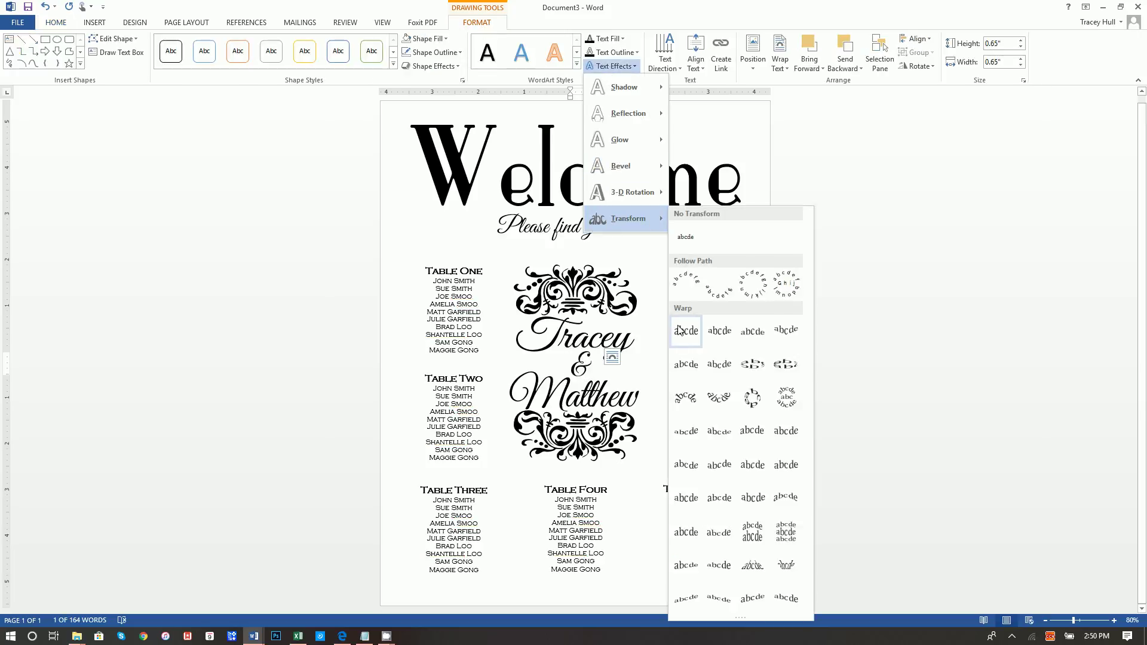
pyautogui.click(597, 387)
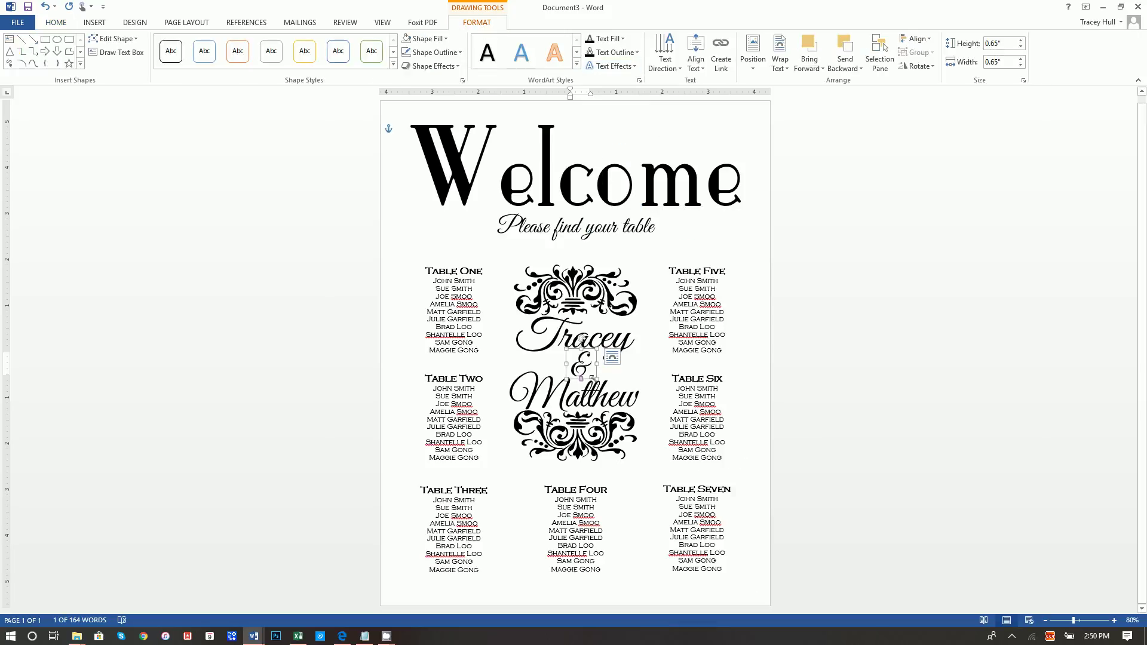
pyautogui.moveTo(593, 378); pyautogui.dragTo(585, 358)
pyautogui.click(851, 337)
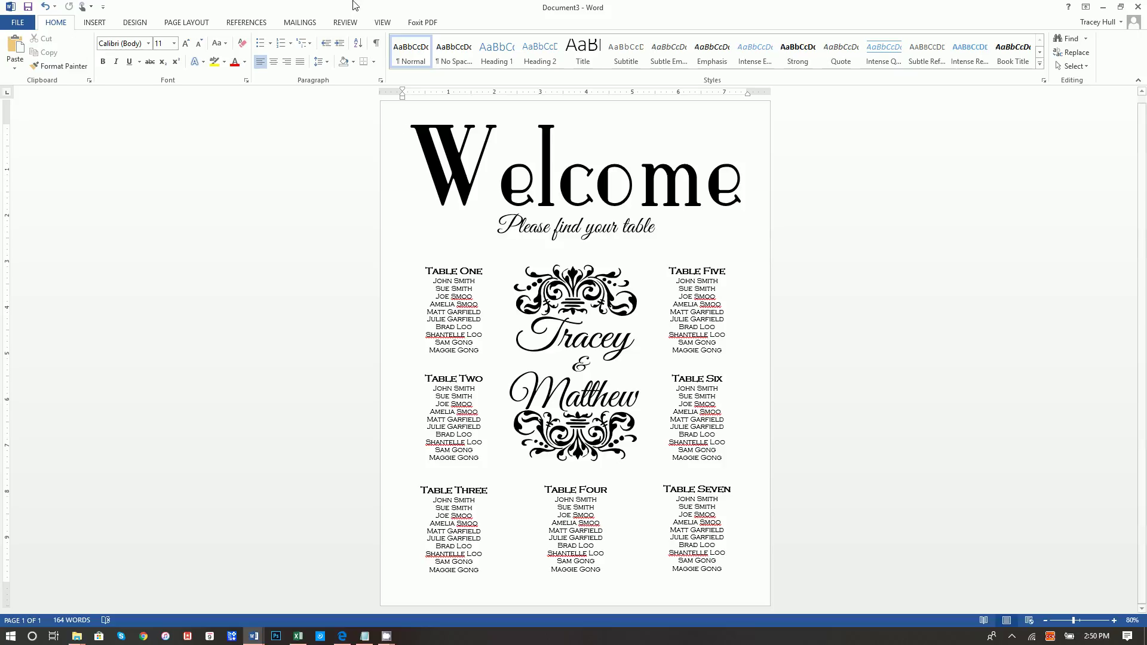
# Open the Publish as PDF or XPS dialog via Export > Create PDF/XPS Document.
pyautogui.click(19, 23)
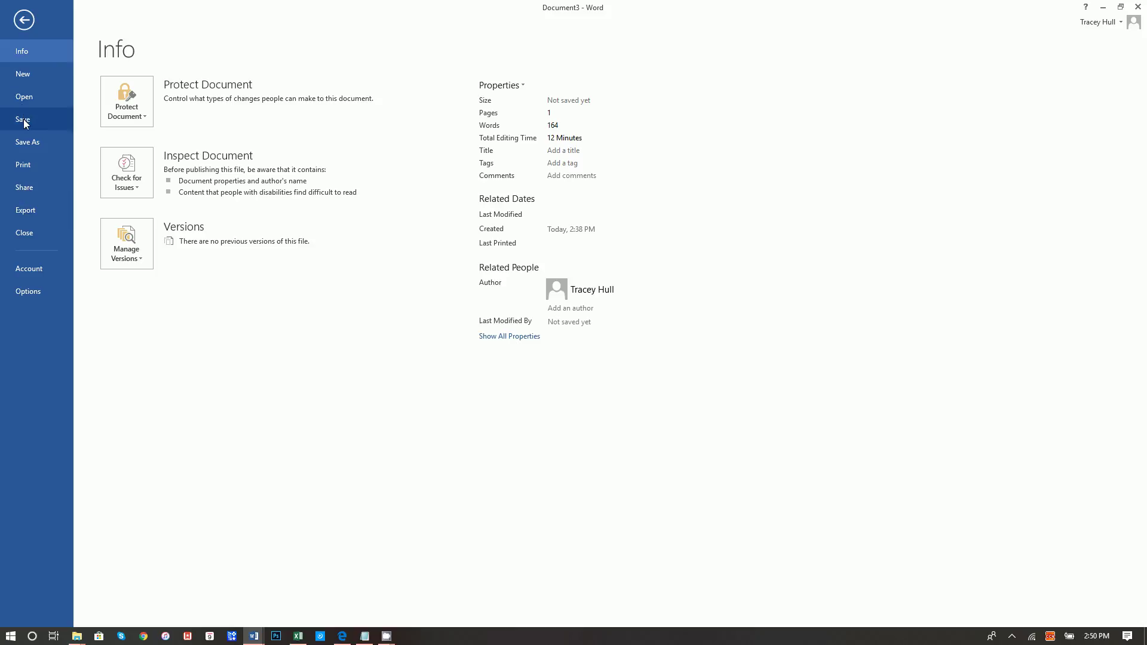
pyautogui.click(27, 210)
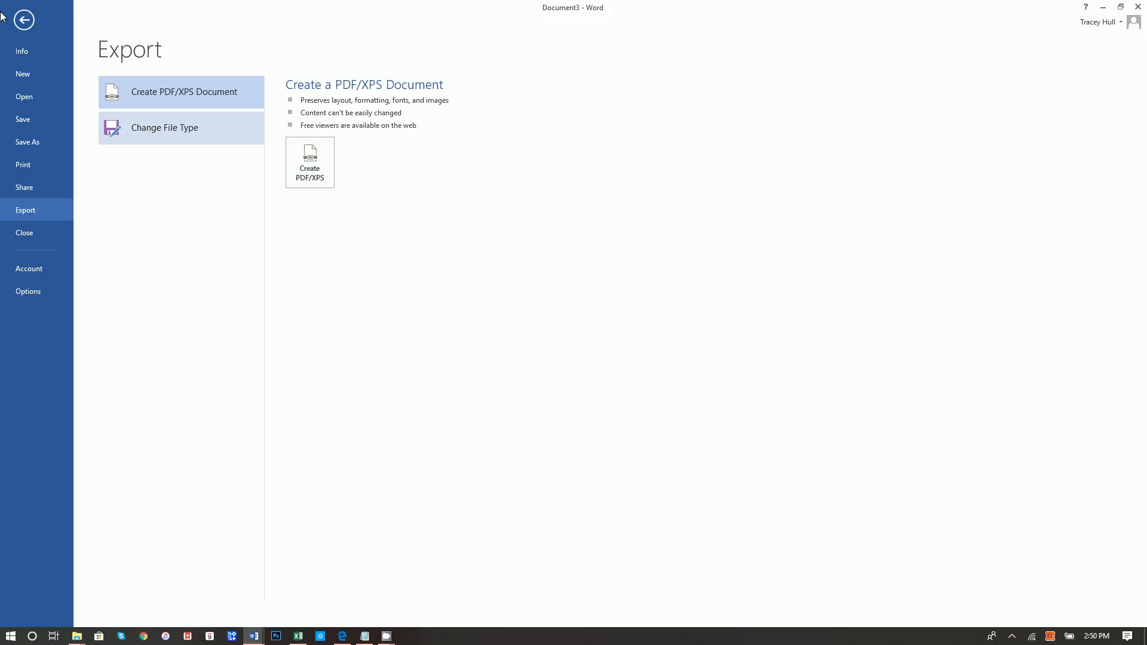
pyautogui.click(26, 20)
pyautogui.click(25, 26)
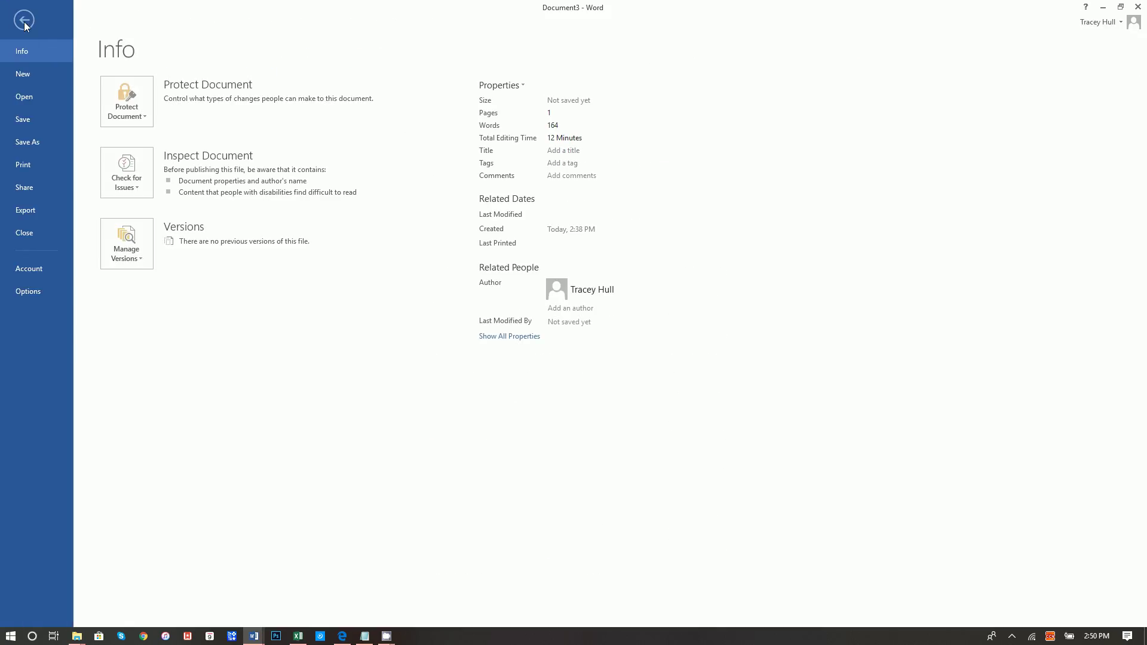
pyautogui.click(30, 210)
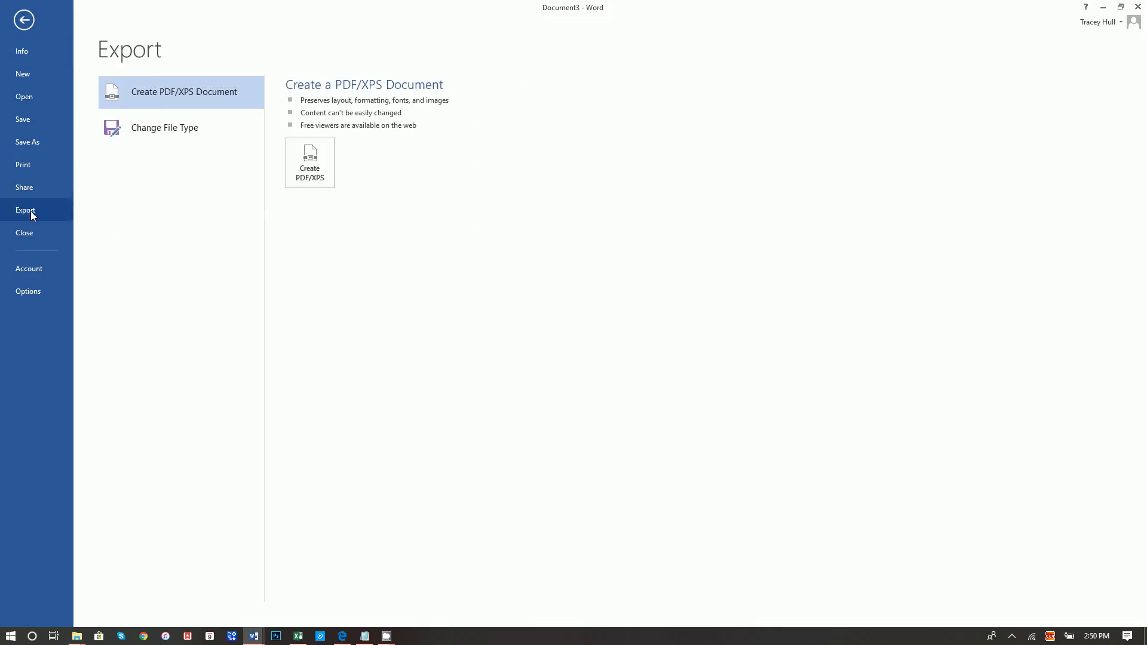
pyautogui.click(299, 162)
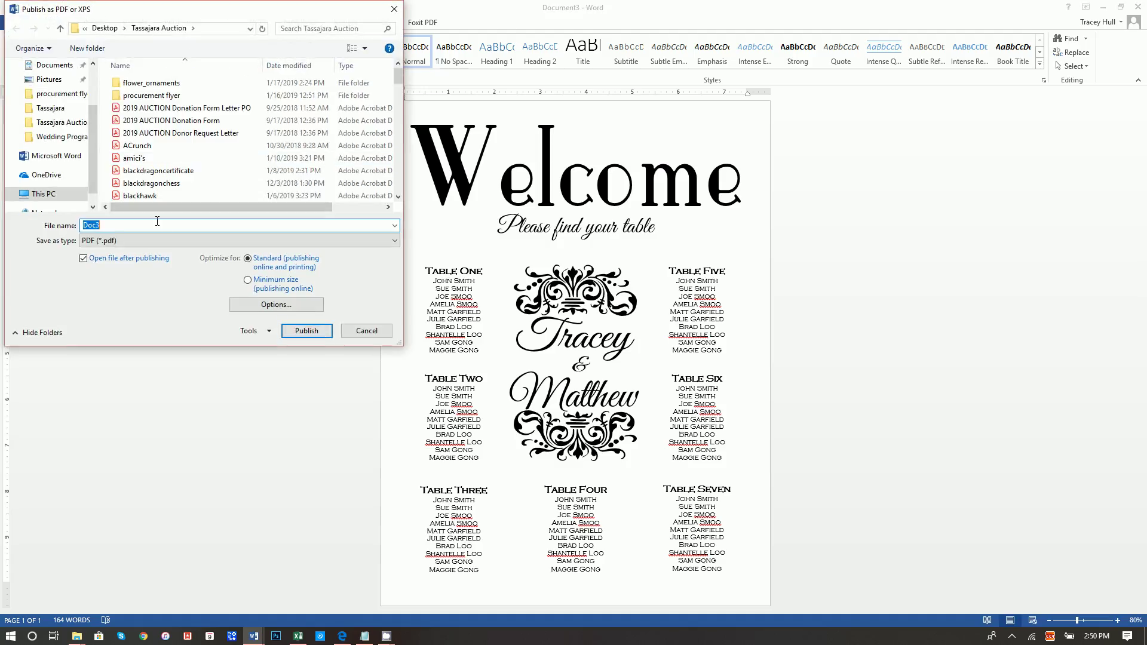
# Publish the page as 'seattingchart' PDF into the Desktop's Video folder.
pyautogui.write('seattingchart')
pyautogui.click(105, 28)
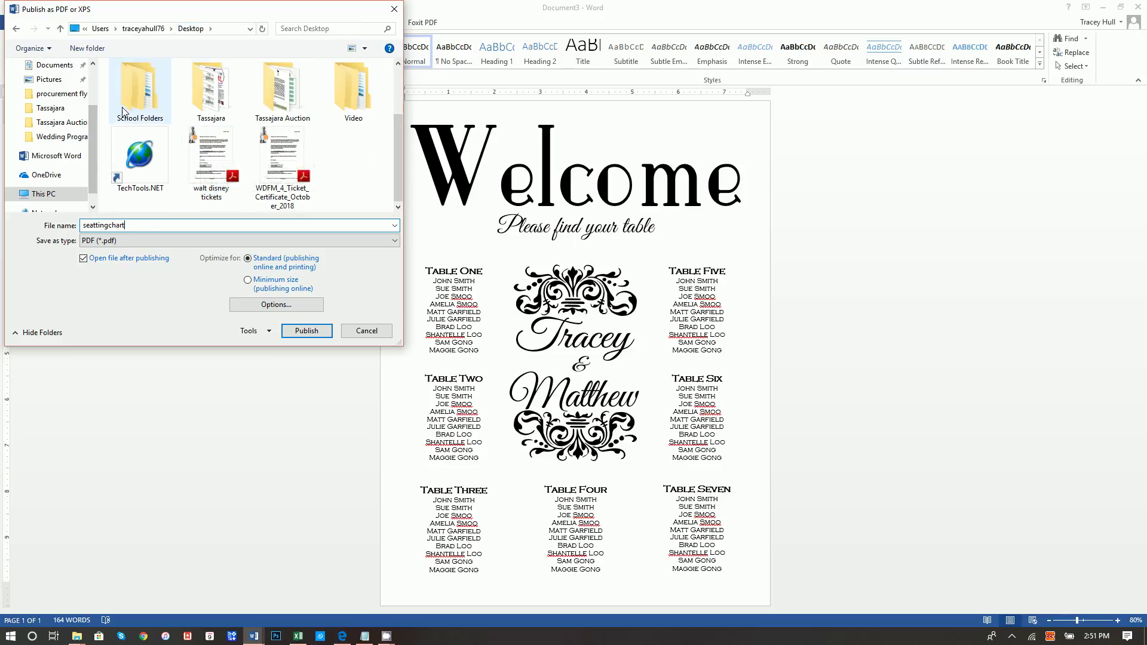
pyautogui.doubleClick(366, 99)
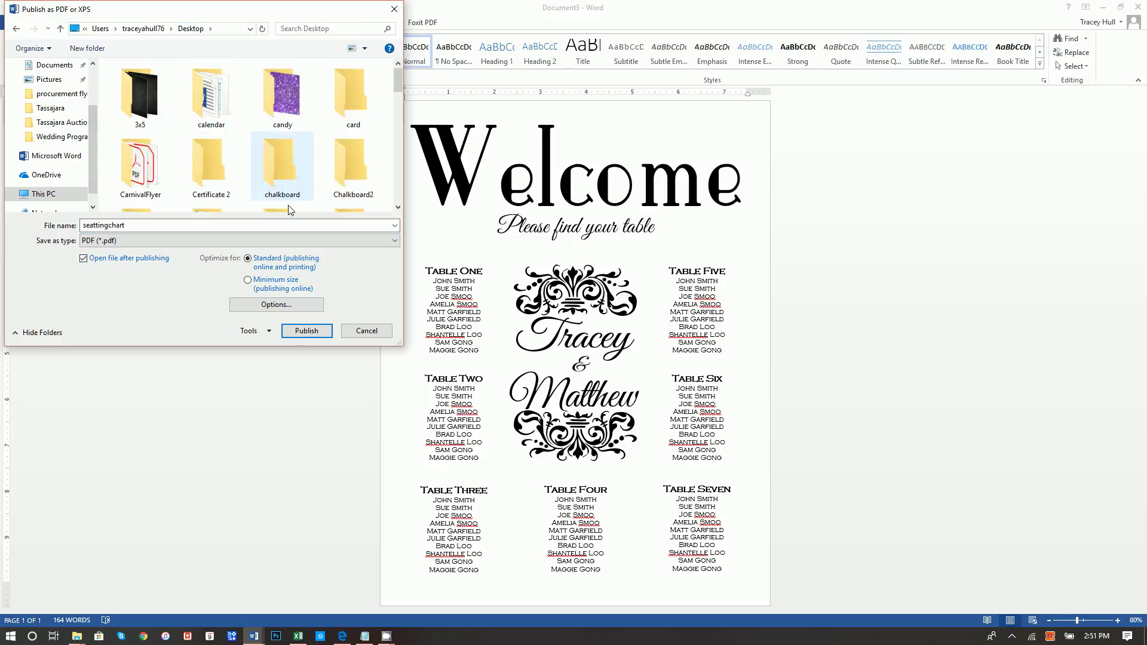
pyautogui.click(305, 331)
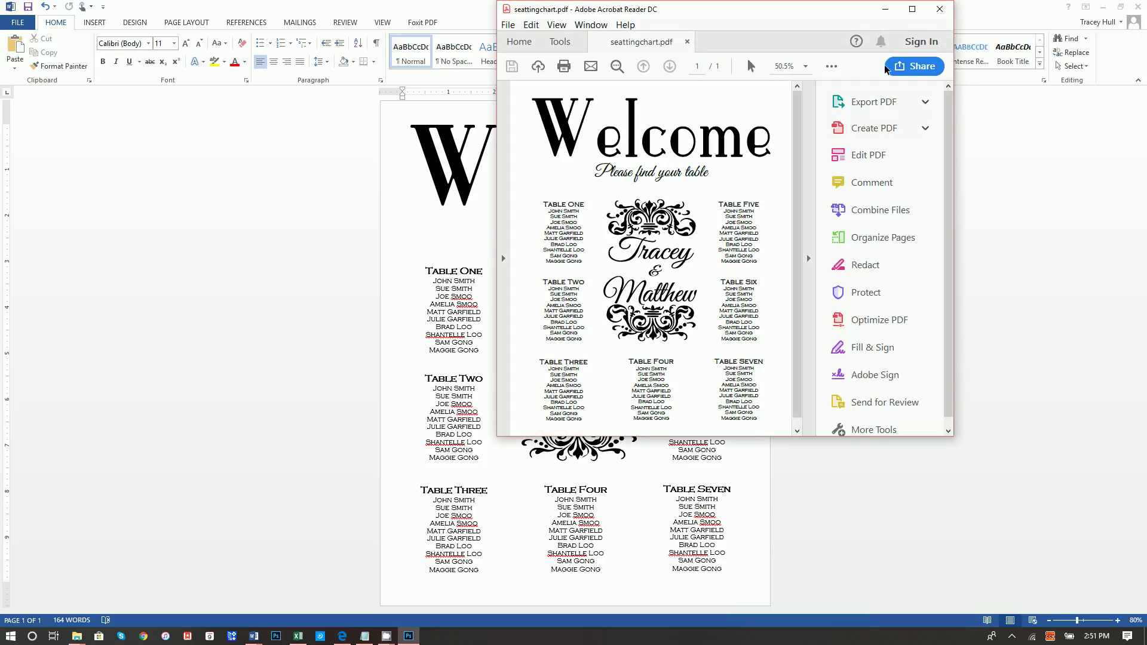
# Maximize Acrobat Reader, scroll through the exported PDF, then switch to the browser.
pyautogui.click(912, 9)
pyautogui.scroll(-10, 577, 364)
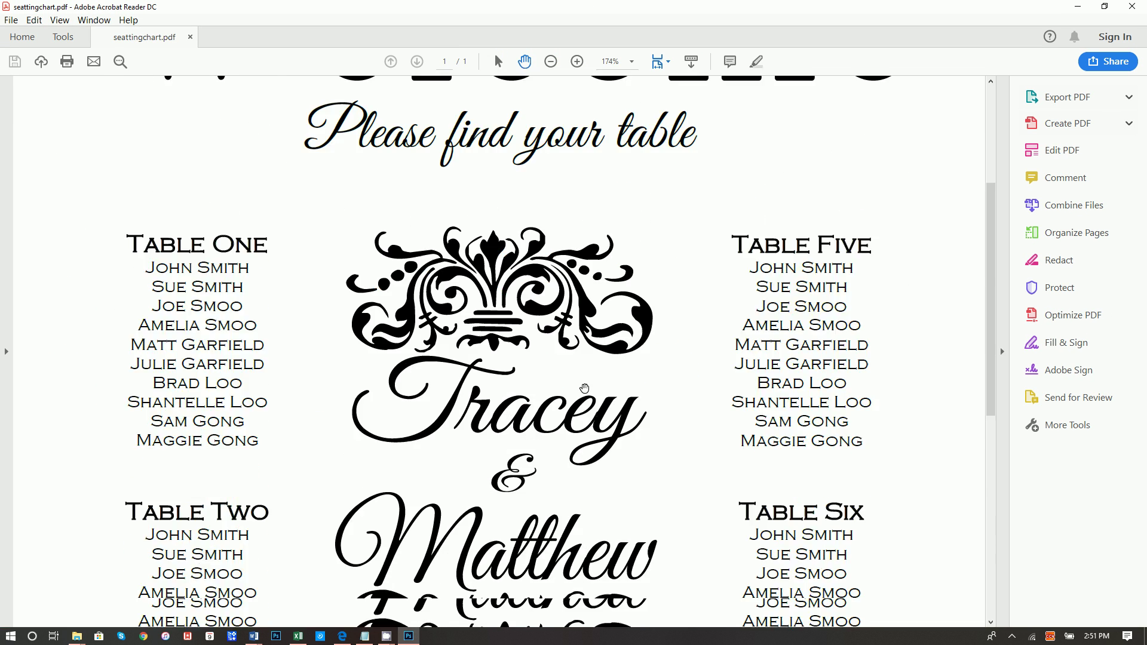
pyautogui.scroll(-2, 584, 425)
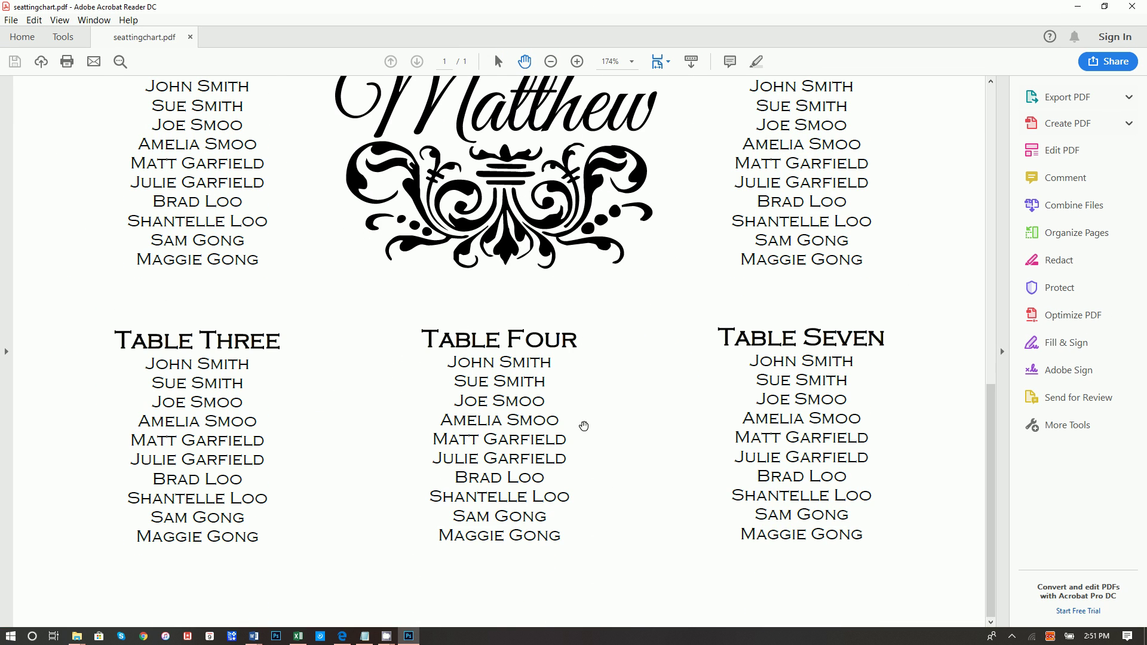
pyautogui.scroll(12, 584, 426)
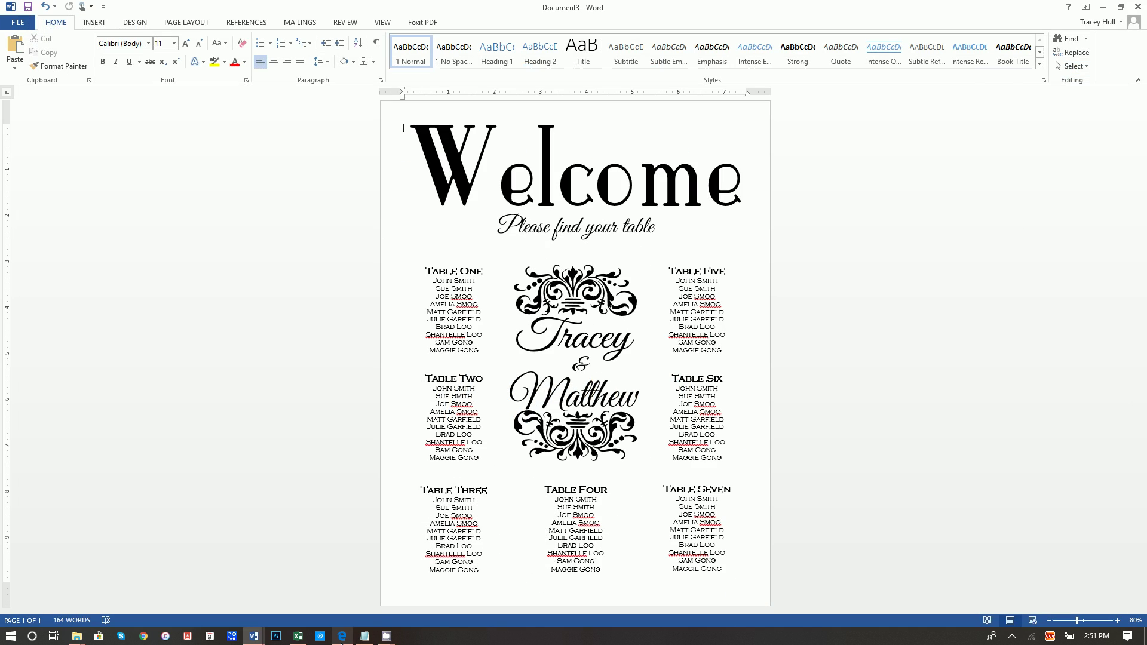
pyautogui.click(342, 636)
# Return to the top of the channel's Uploads list, then restore the CamStudio recorder window.
pyautogui.scroll(-8, 421, 469)
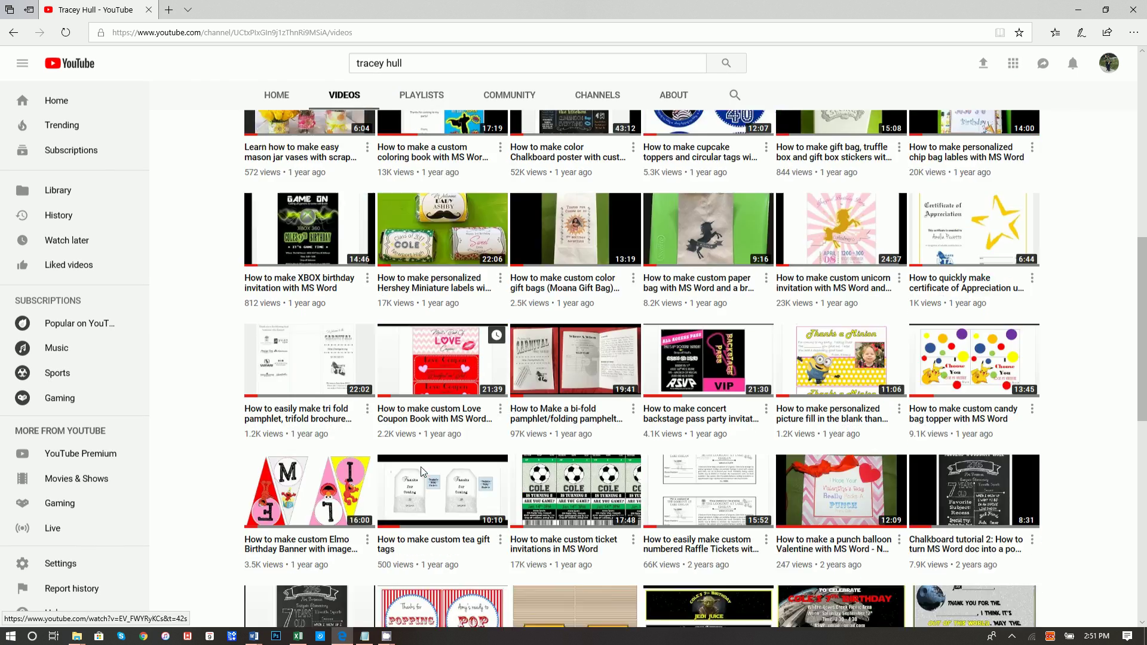
pyautogui.scroll(9, 421, 469)
pyautogui.scroll(5, 422, 470)
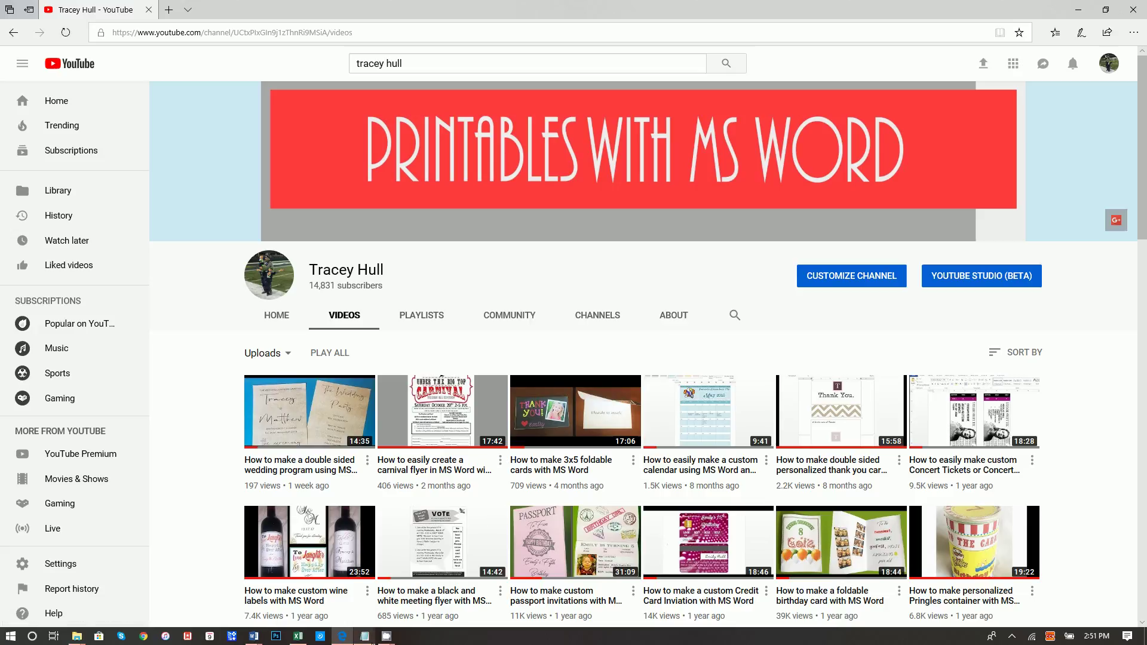
pyautogui.moveTo(388, 639)
pyautogui.click(305, 583)
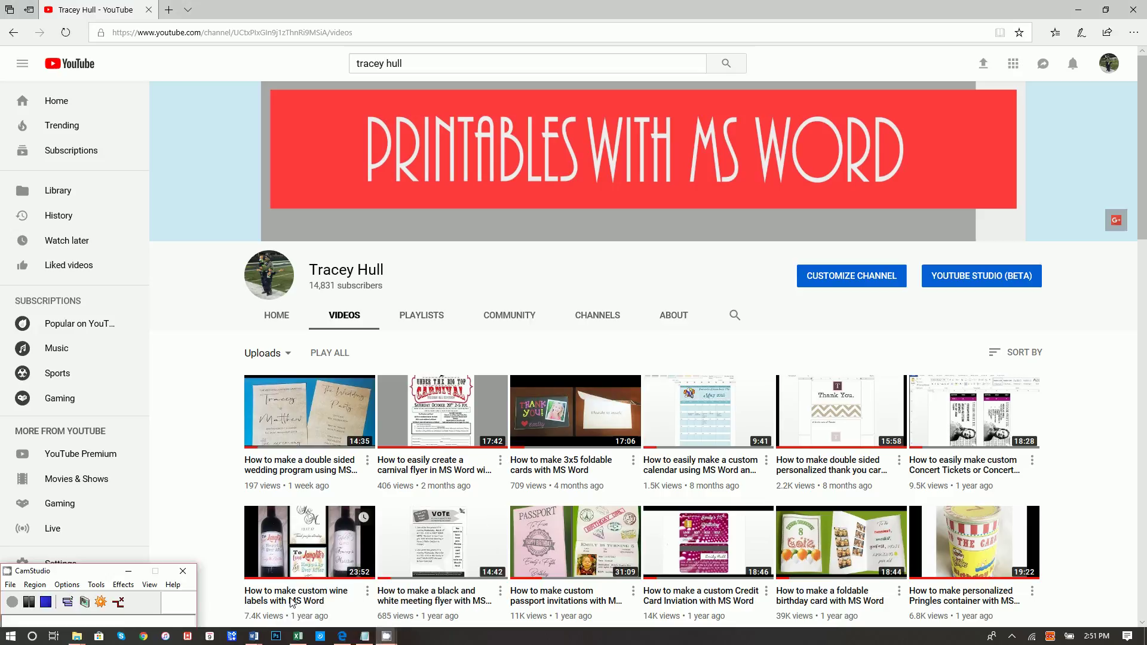